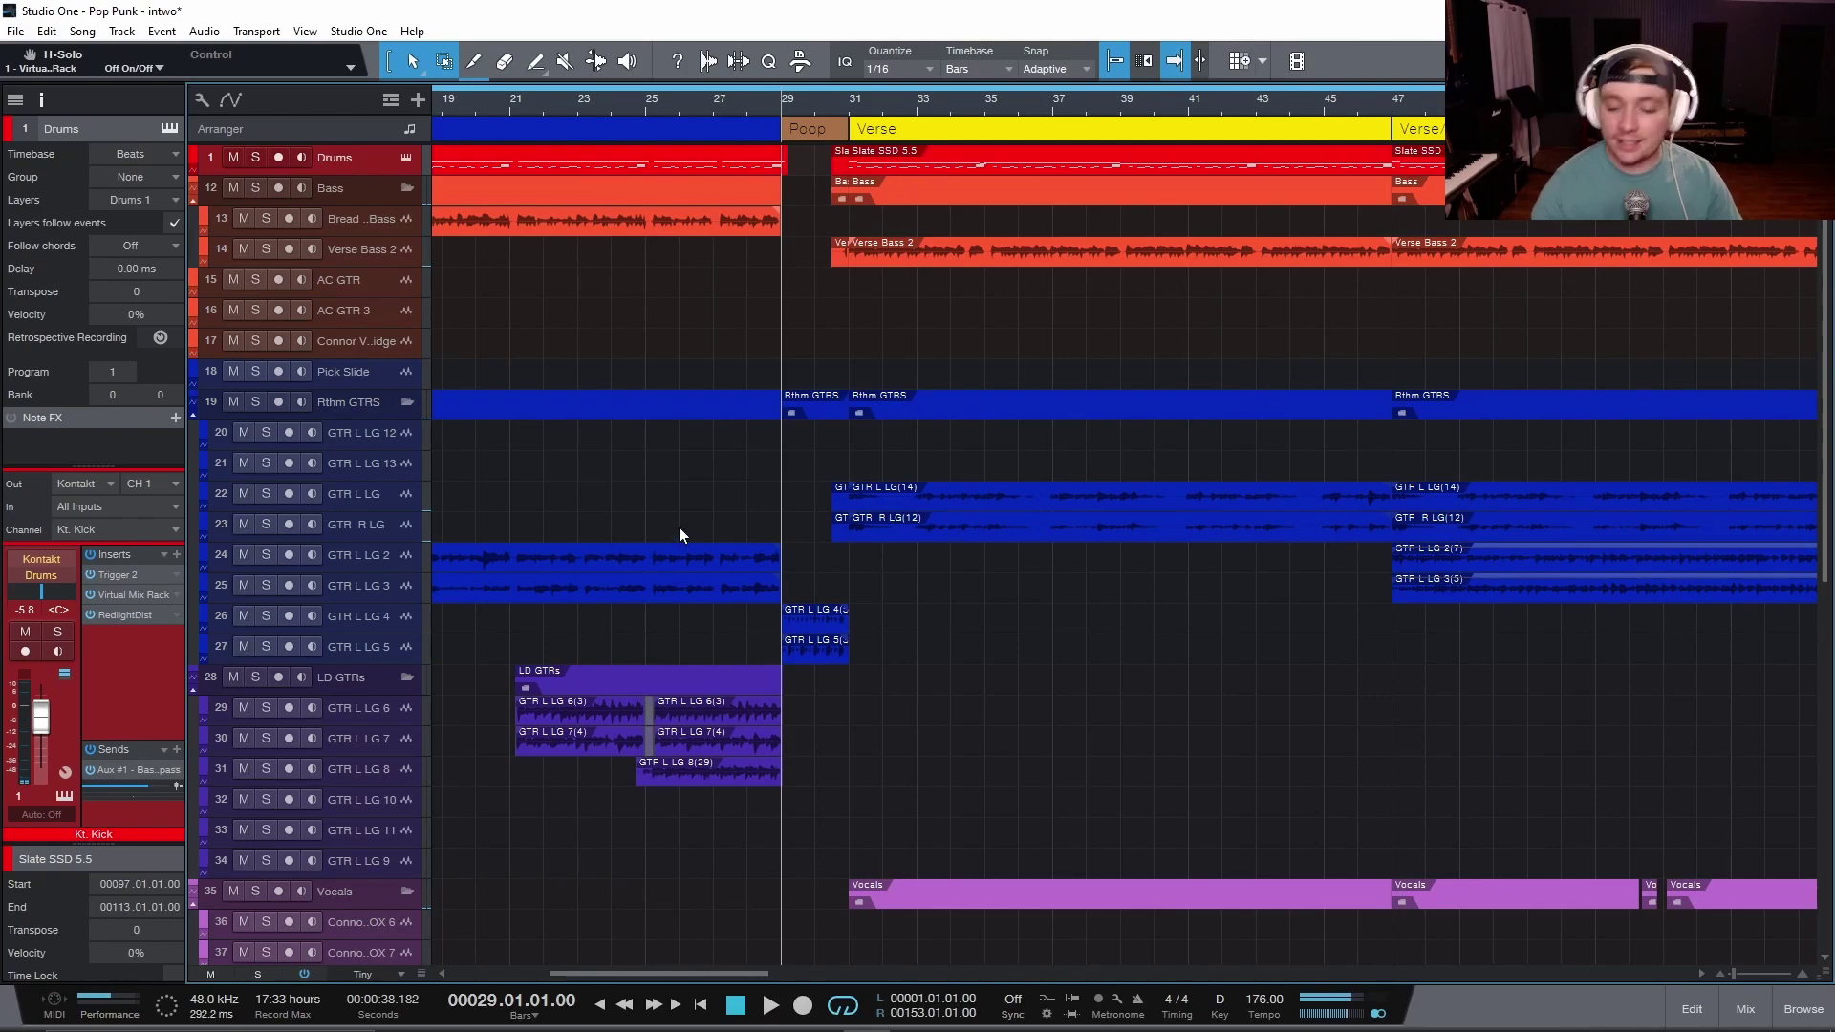
Open the RedlightDist insert on the Kt. Kick channel and move its window lower in the arrangement view
left_click(128, 616)
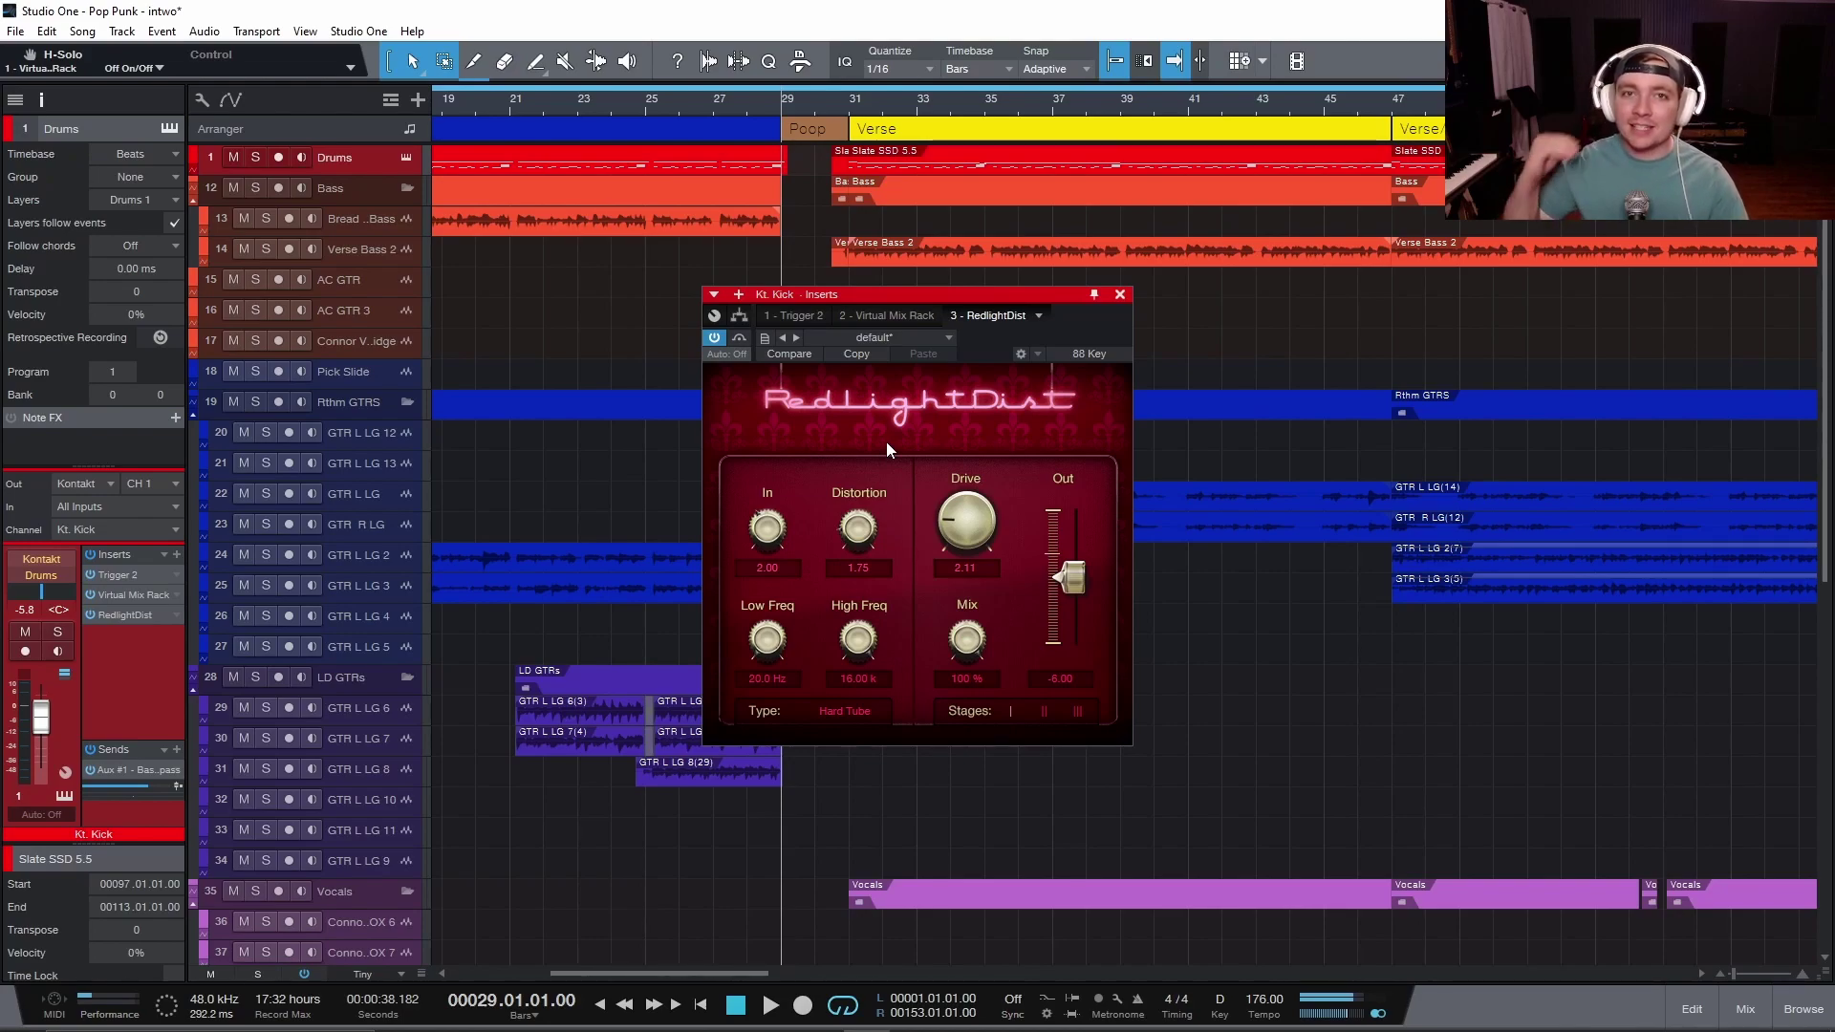
left_click_drag(892, 296, 893, 273)
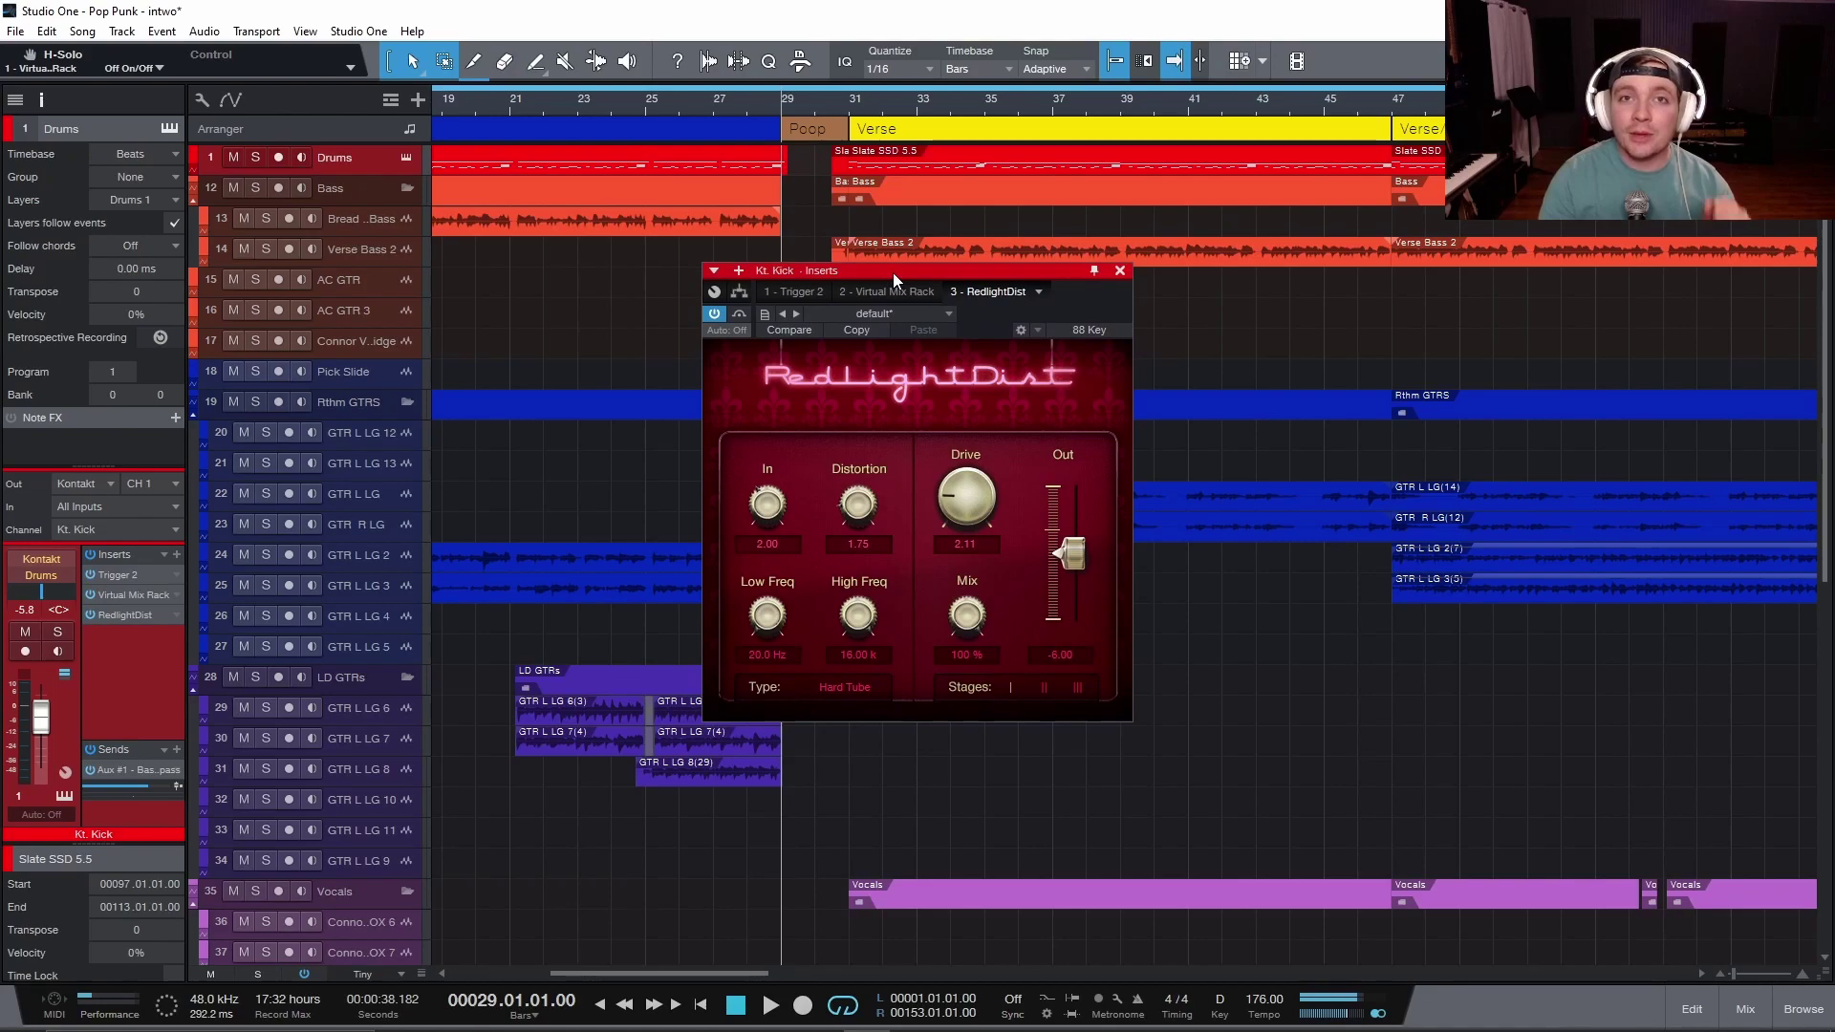
left_click_drag(917, 269, 956, 348)
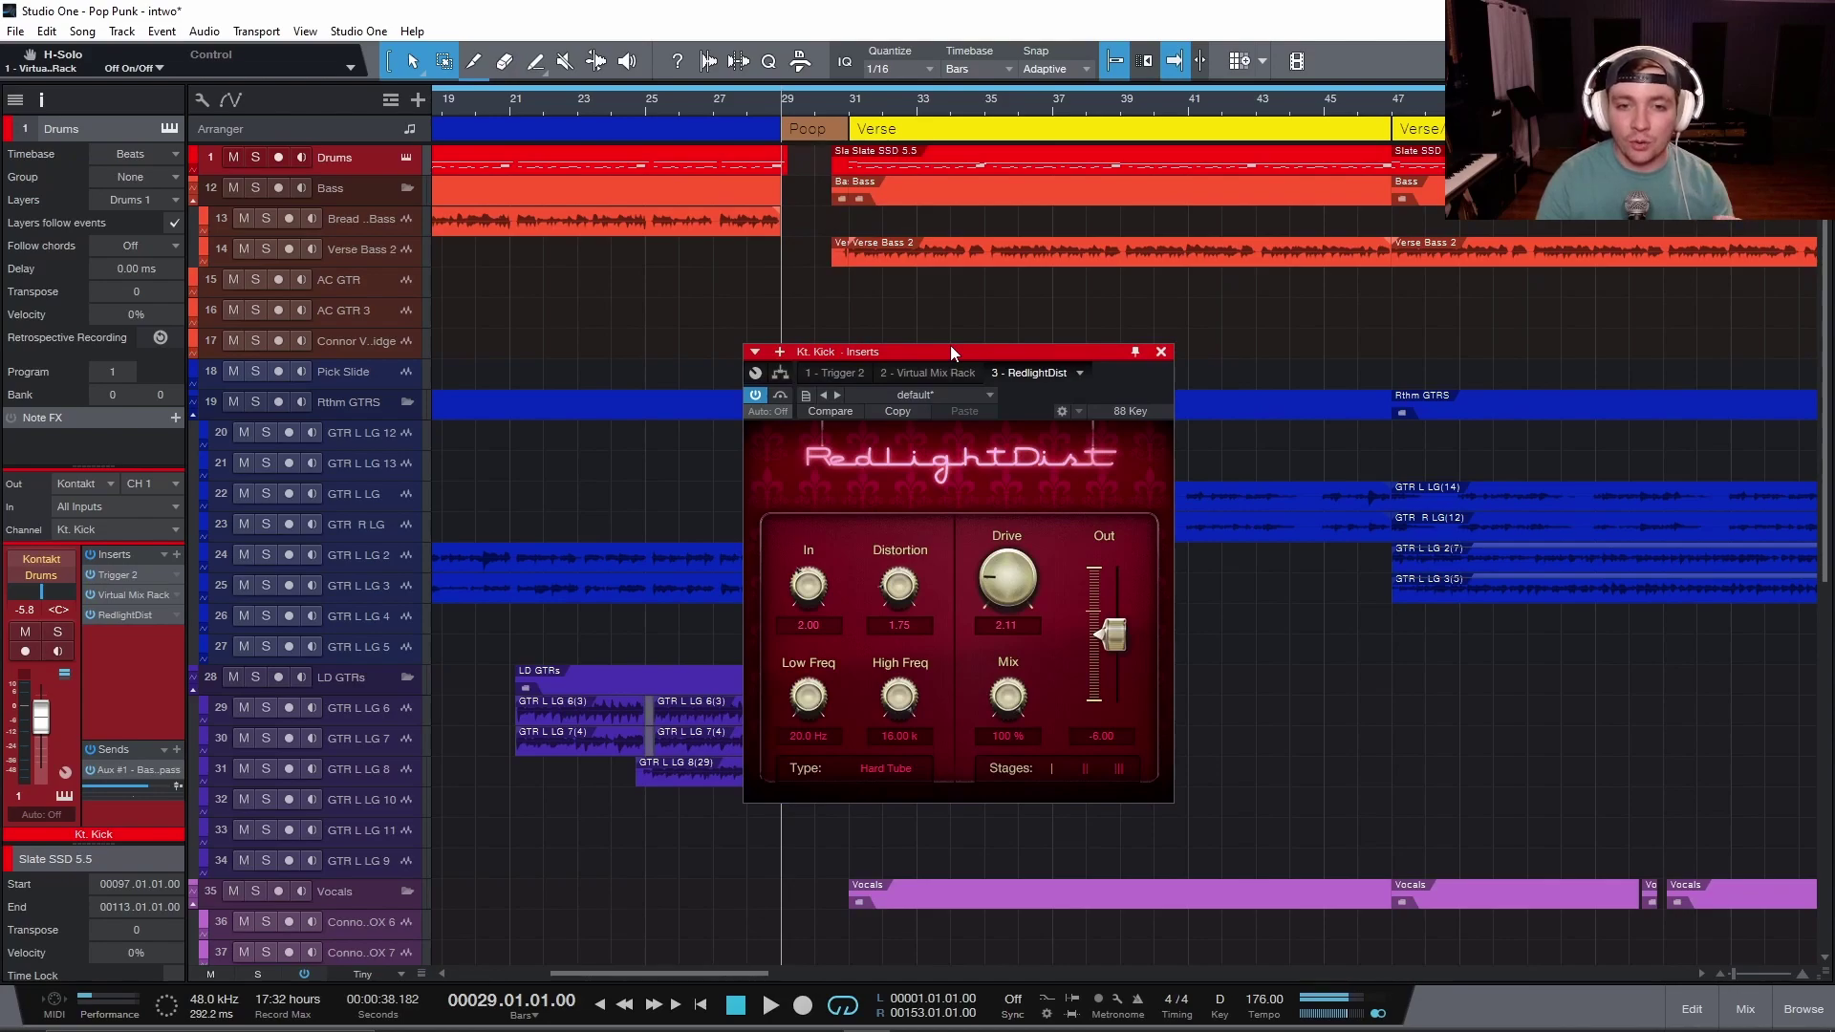
Solo the Drums track, play the verse drums with RedlightDist bypassed, and return the playhead to just before the verse
key("s")
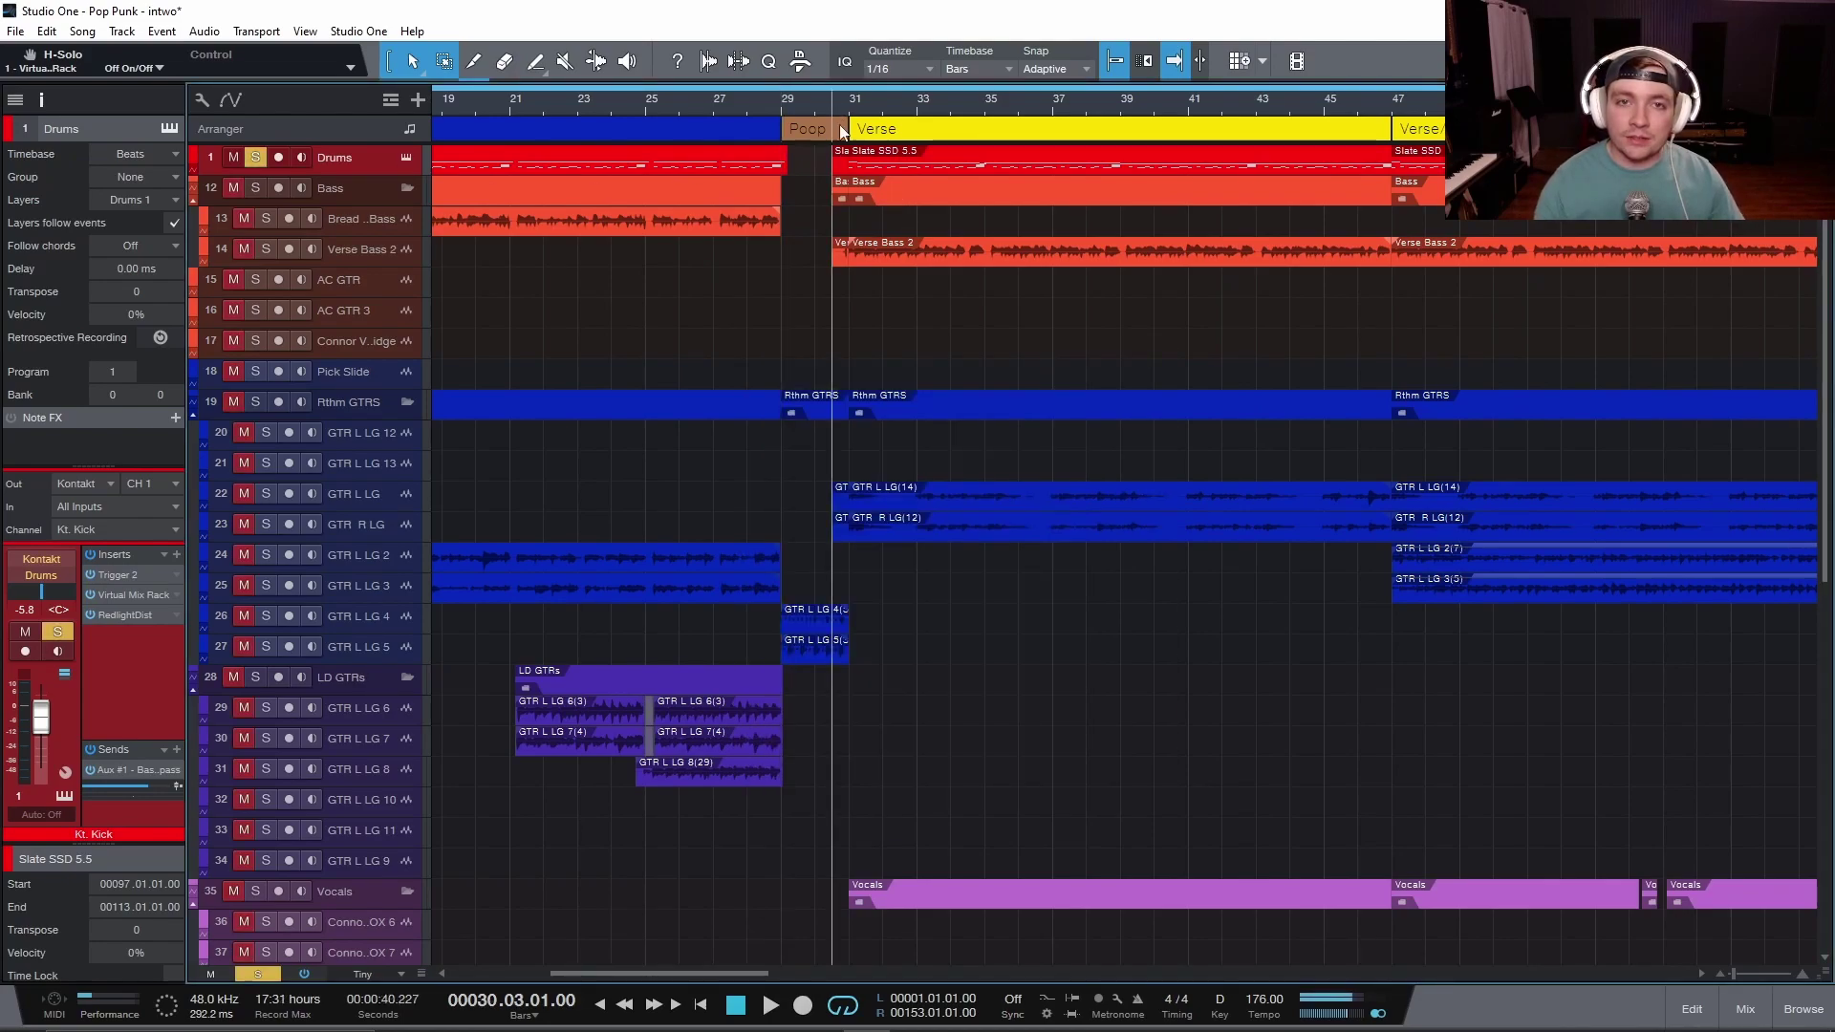
left_click(126, 614)
key("space")
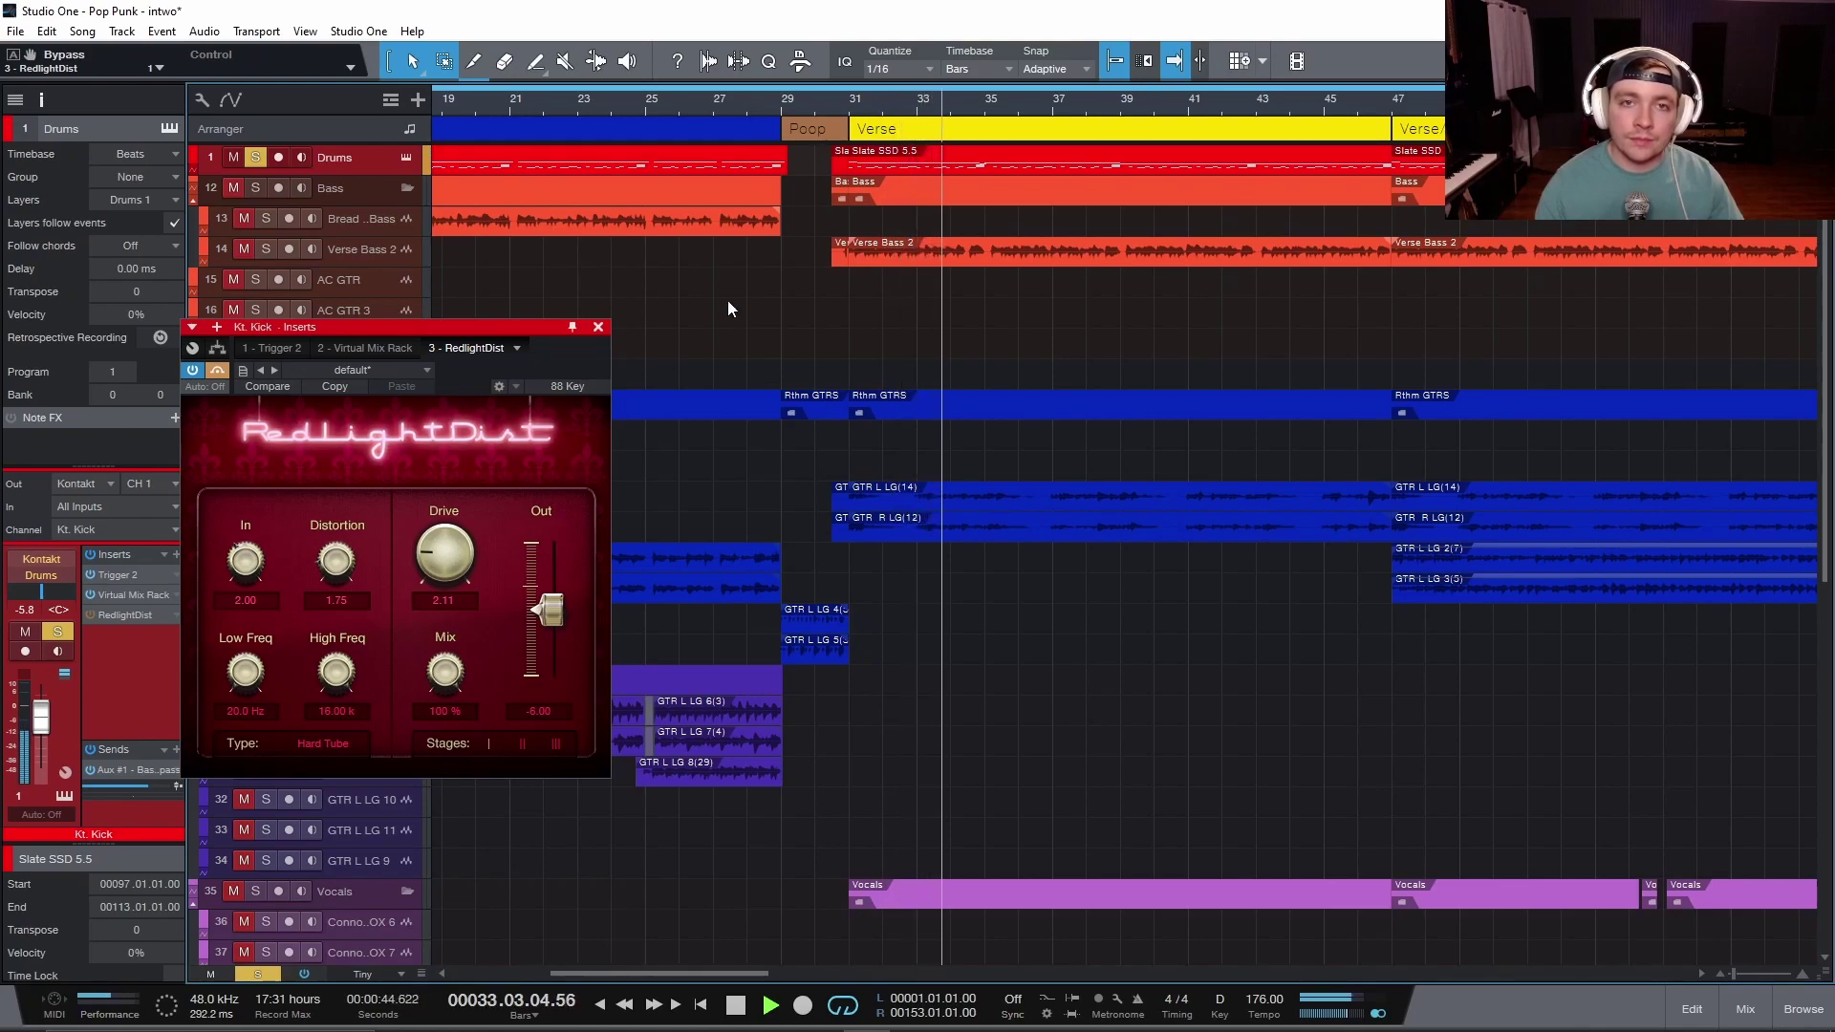
key("space")
left_click(839, 106)
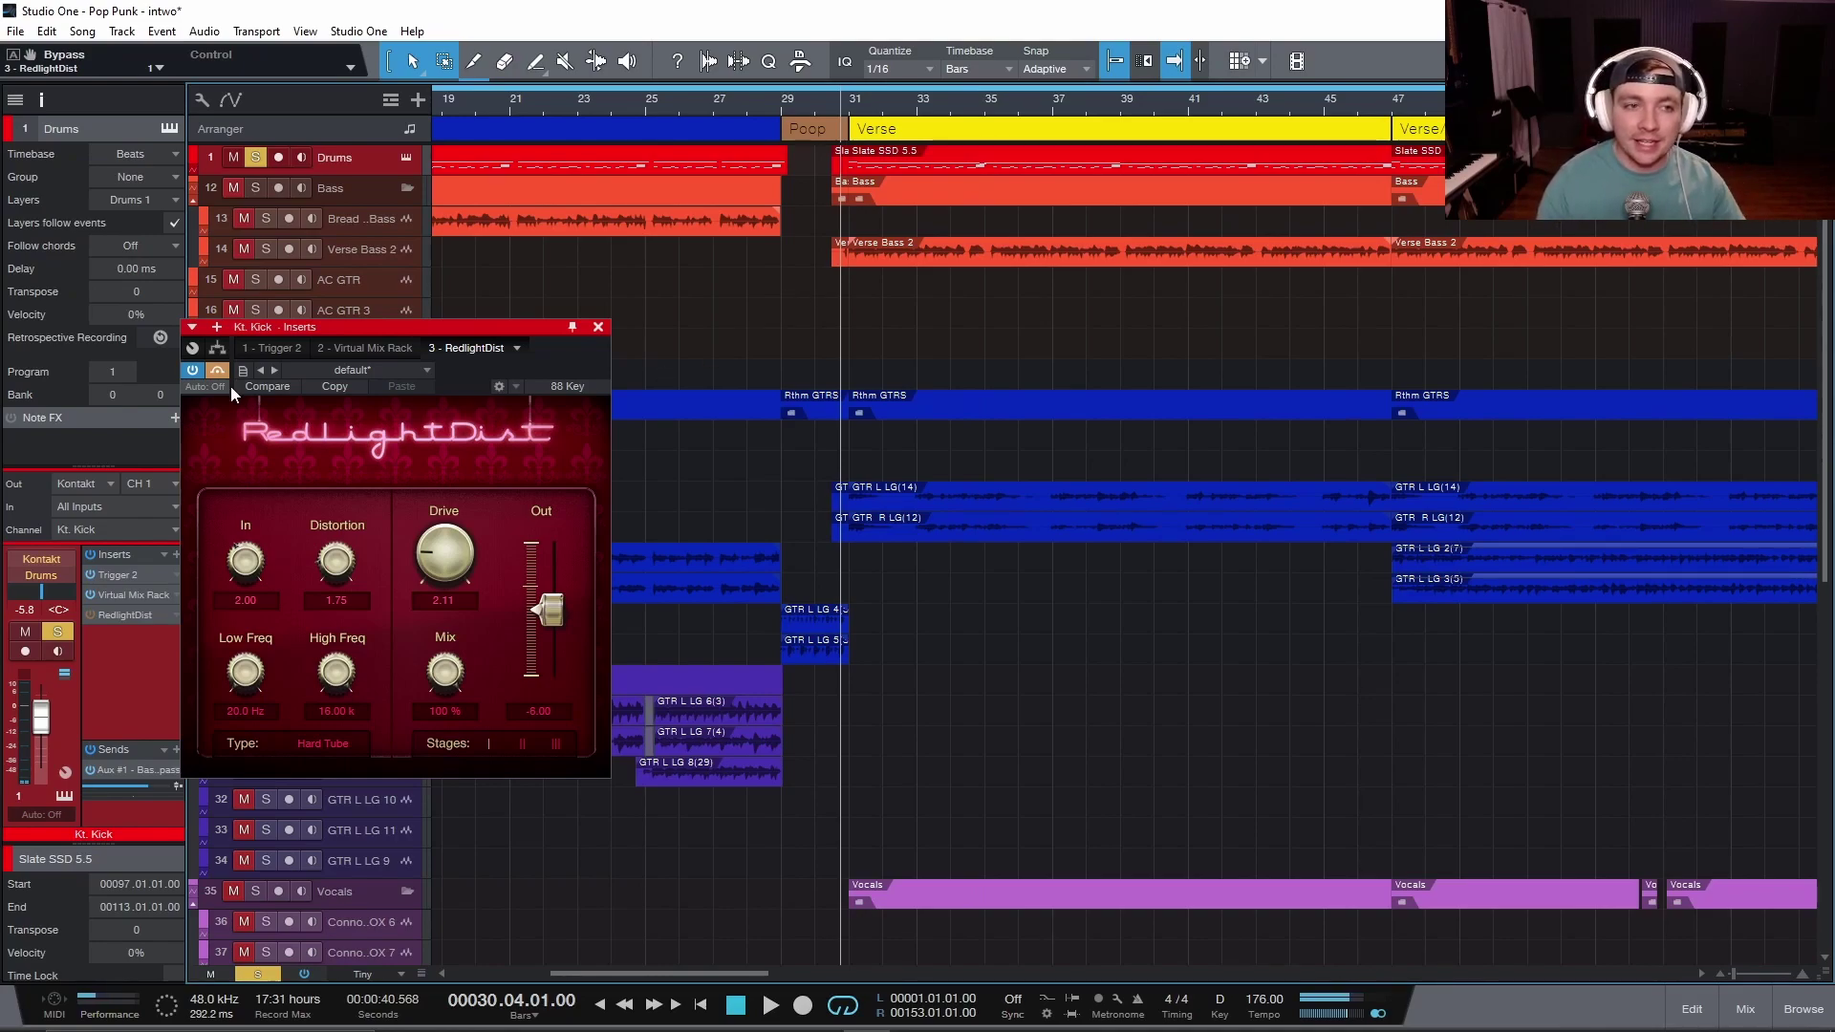
Play the soloed drums while switching RedlightDist between bypassed and active to compare the kick, and close the plug-in window
mouse_move(291, 327)
left_mouse_down()
mouse_move(436, 325)
mouse_move(304, 358)
left_mouse_up()
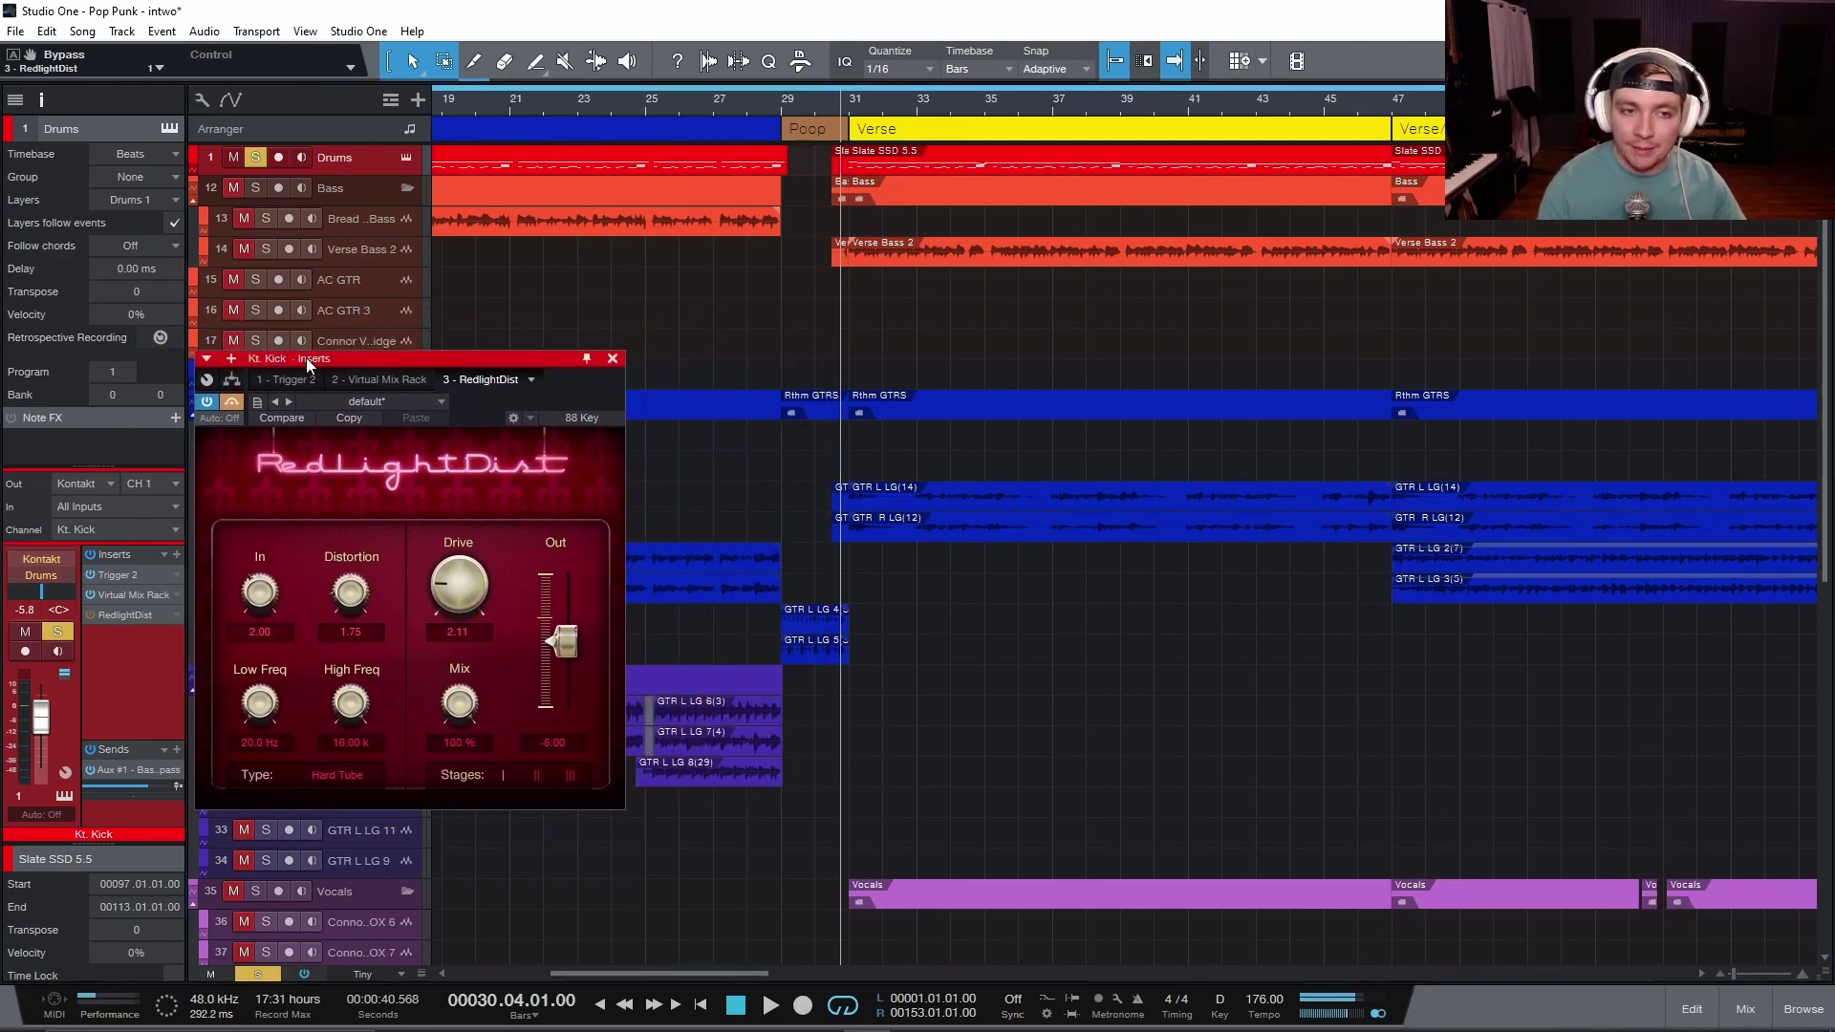
key("space")
left_click(232, 401)
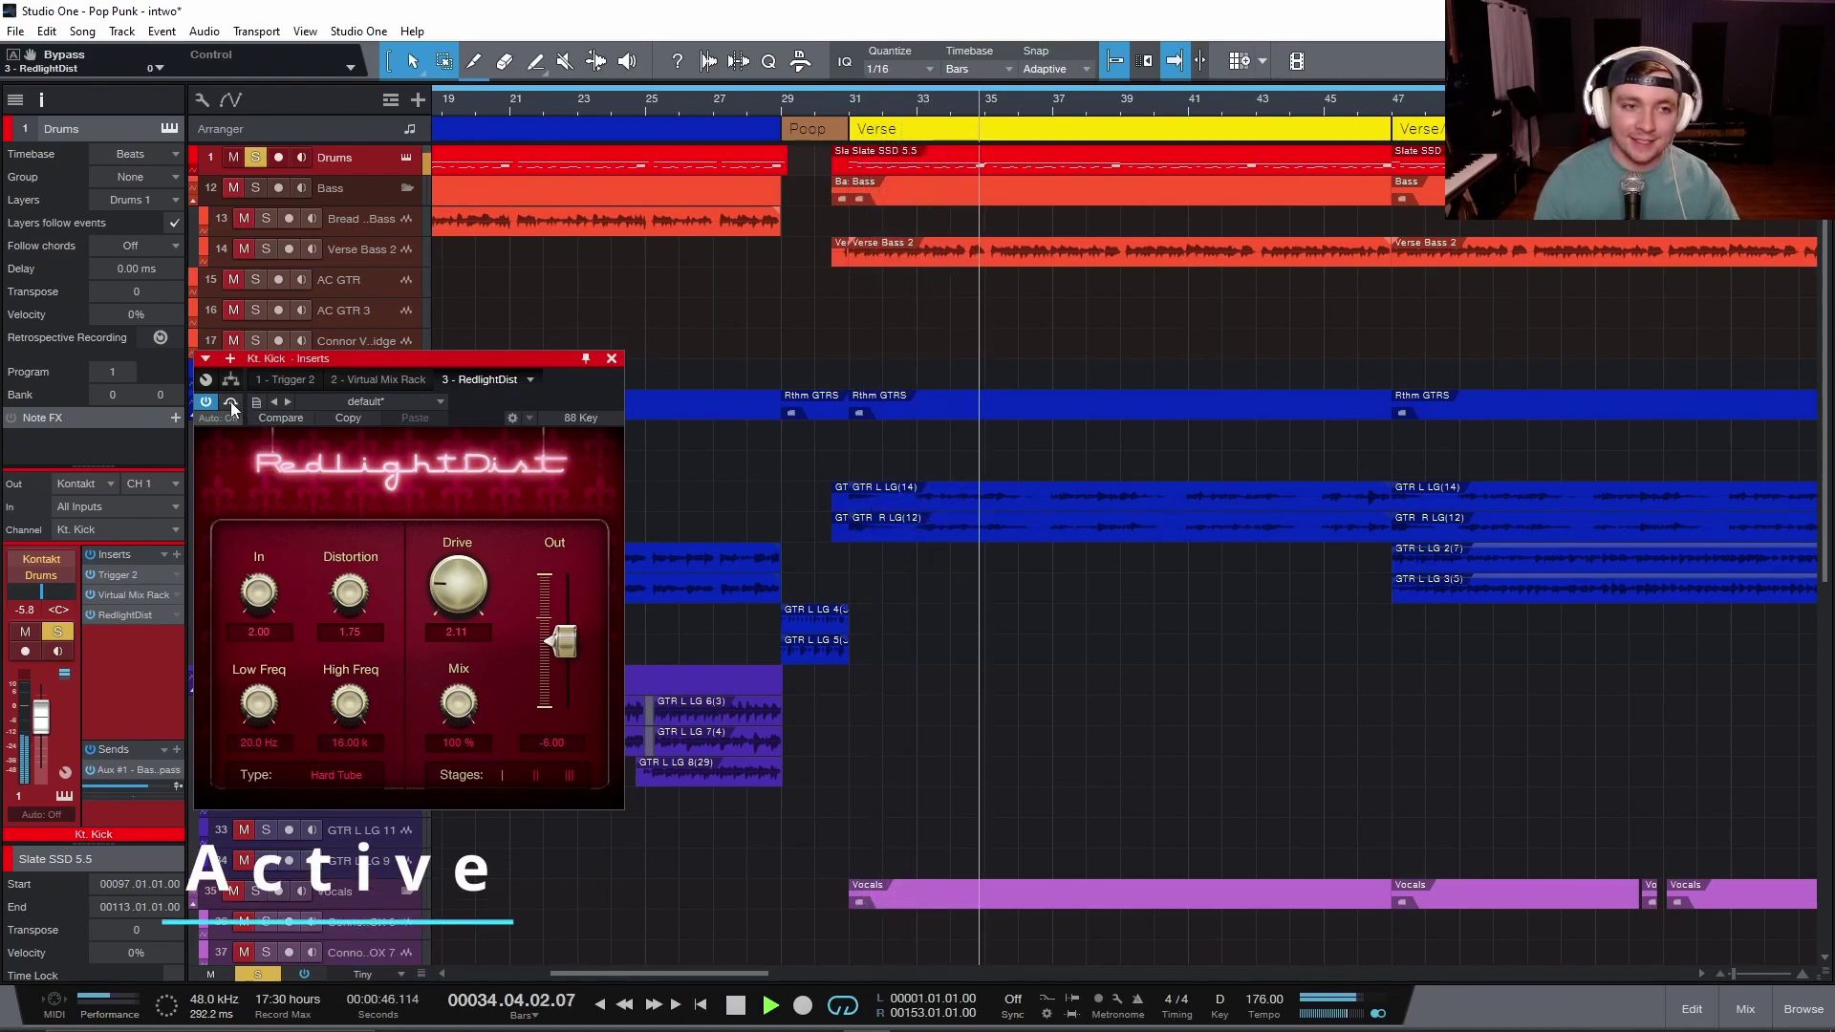
left_click(231, 401)
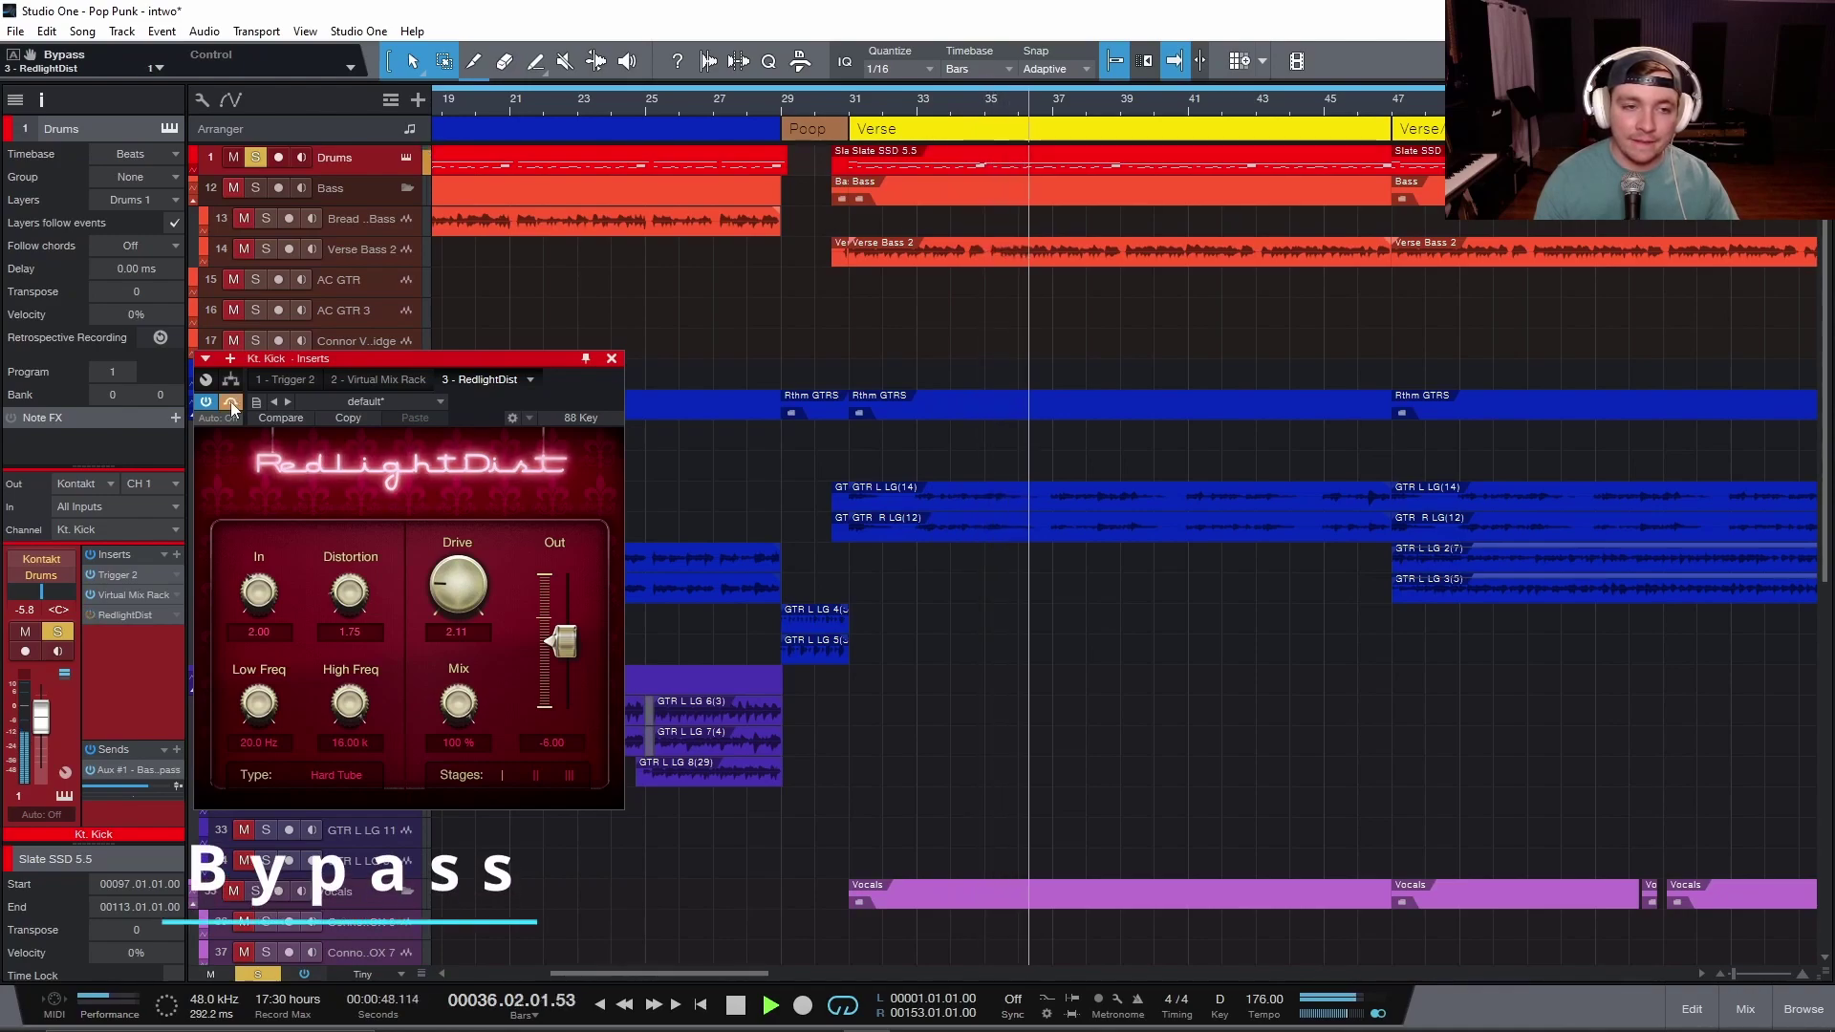
left_click(231, 402)
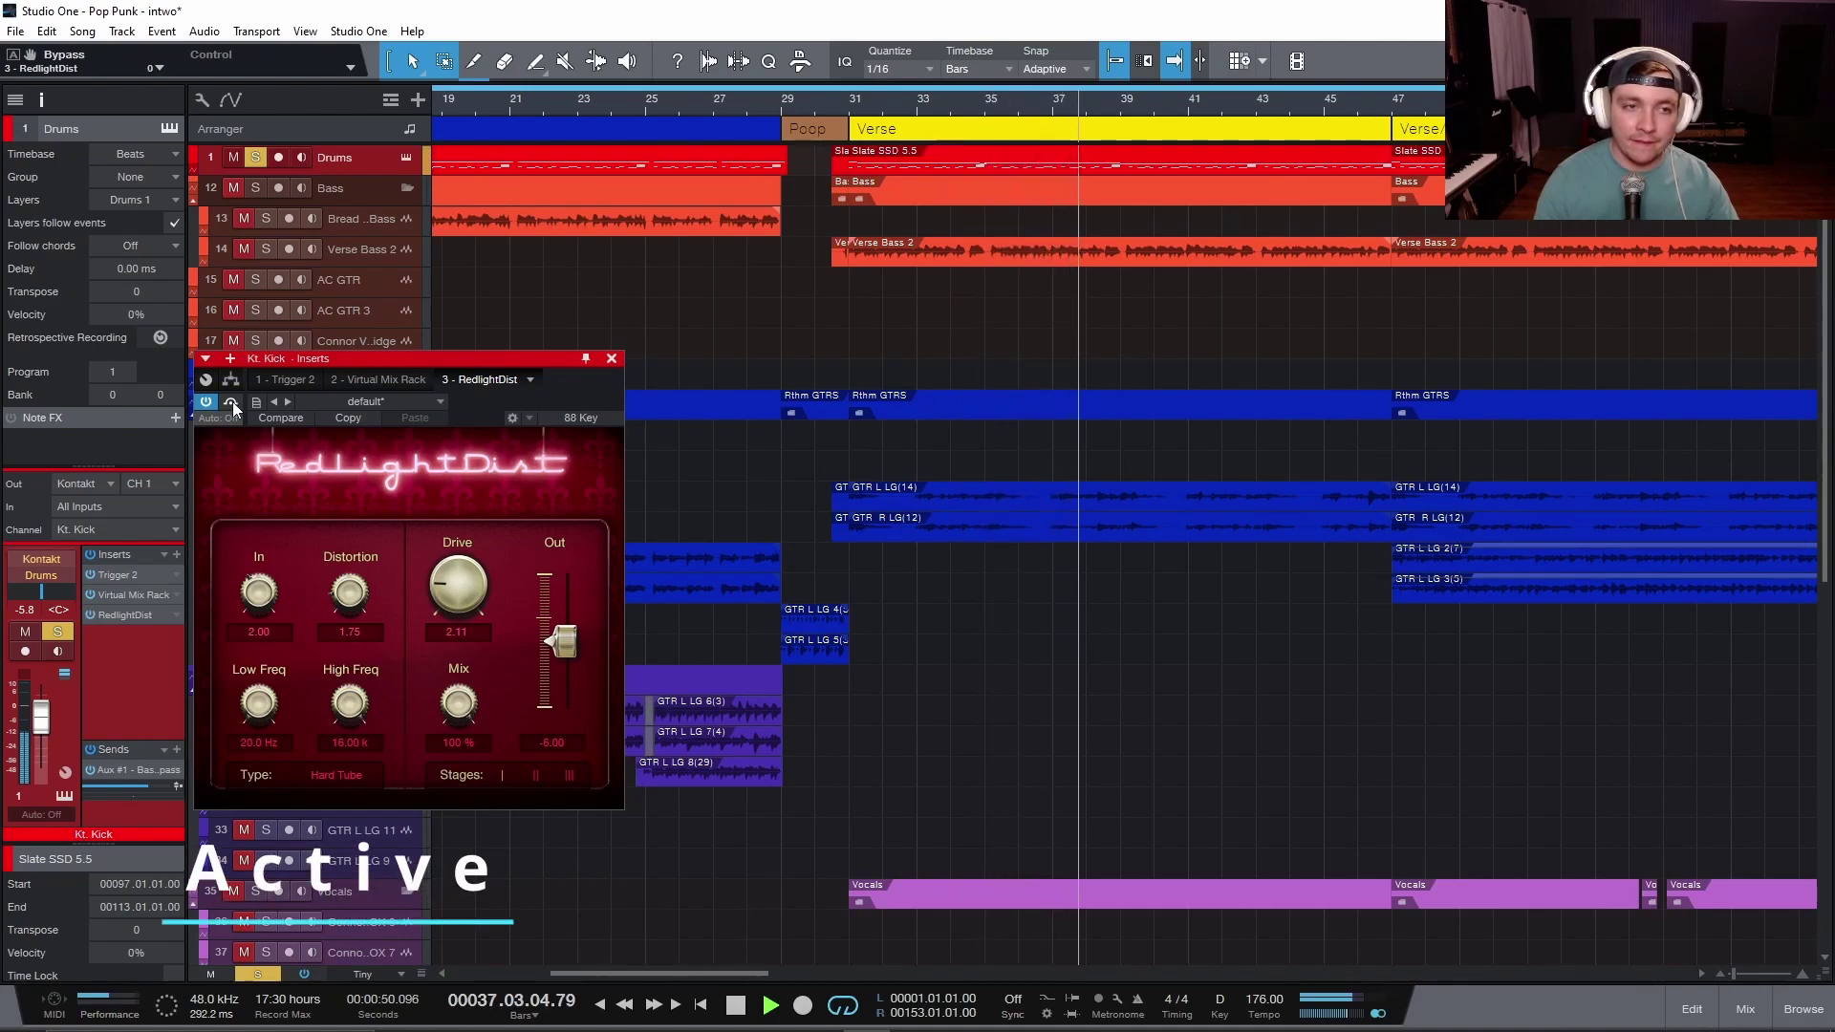
key("space")
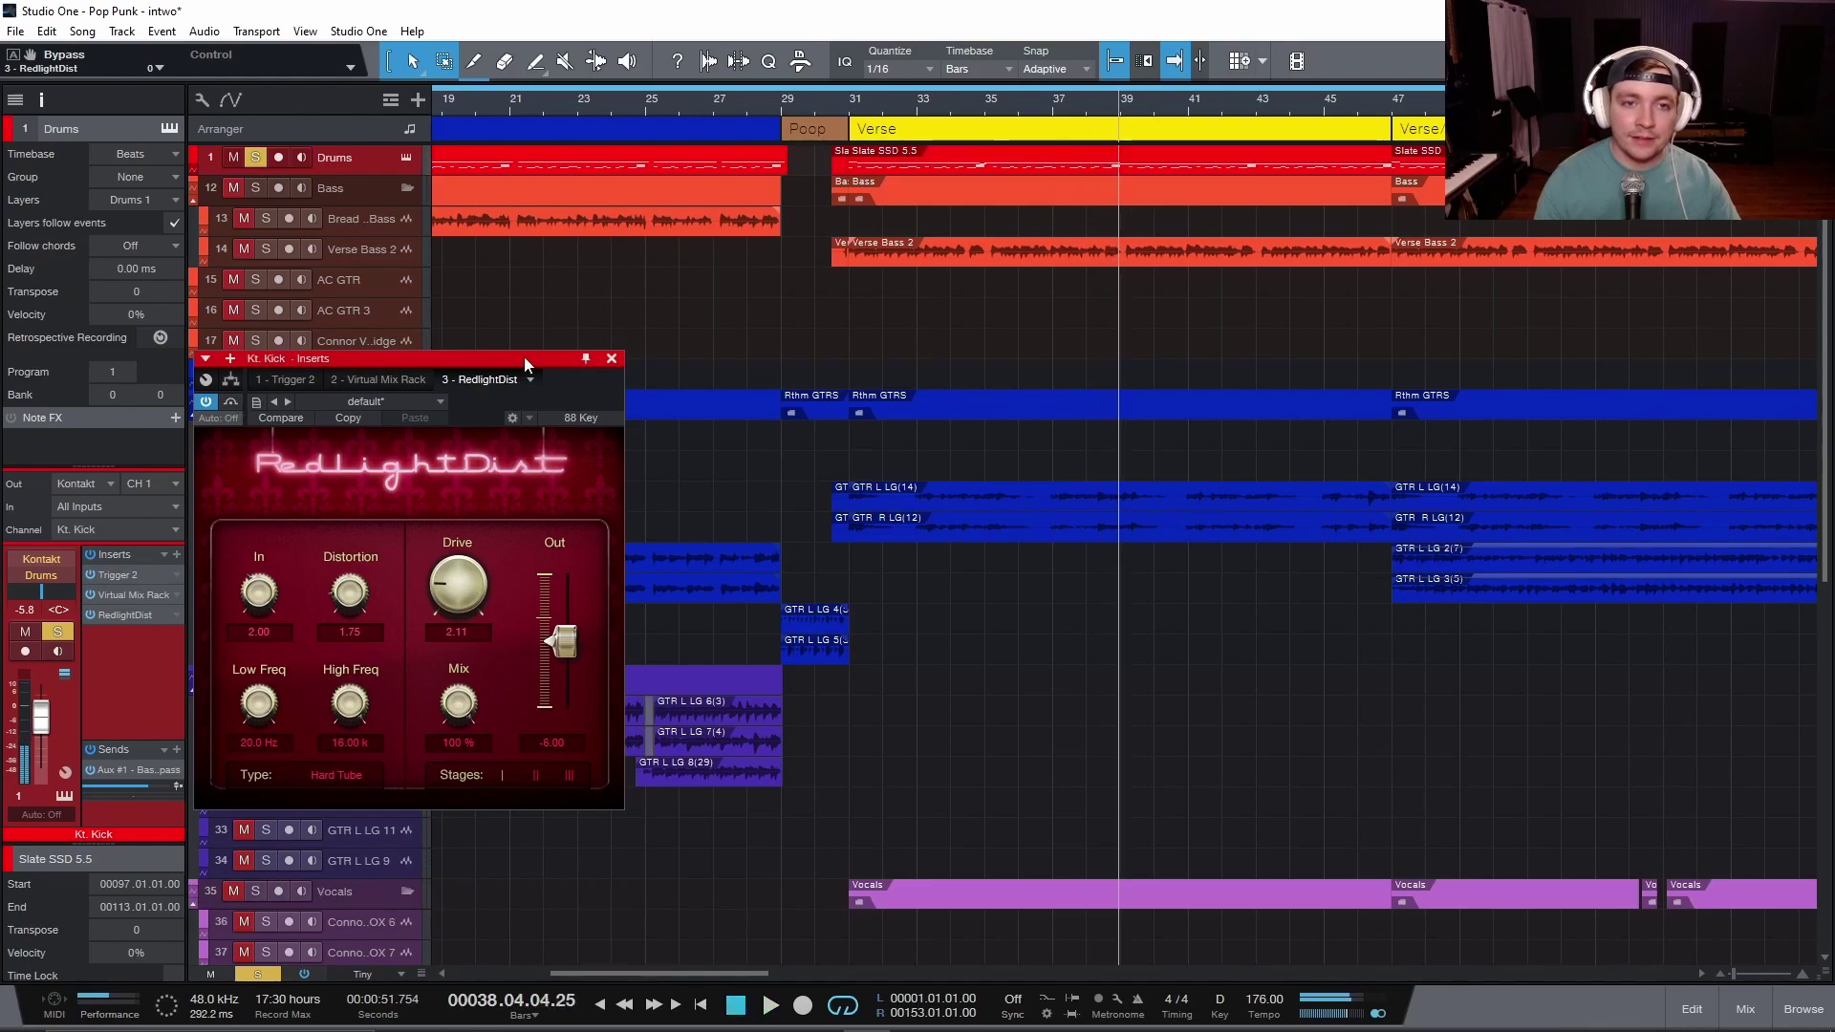
left_click(612, 358)
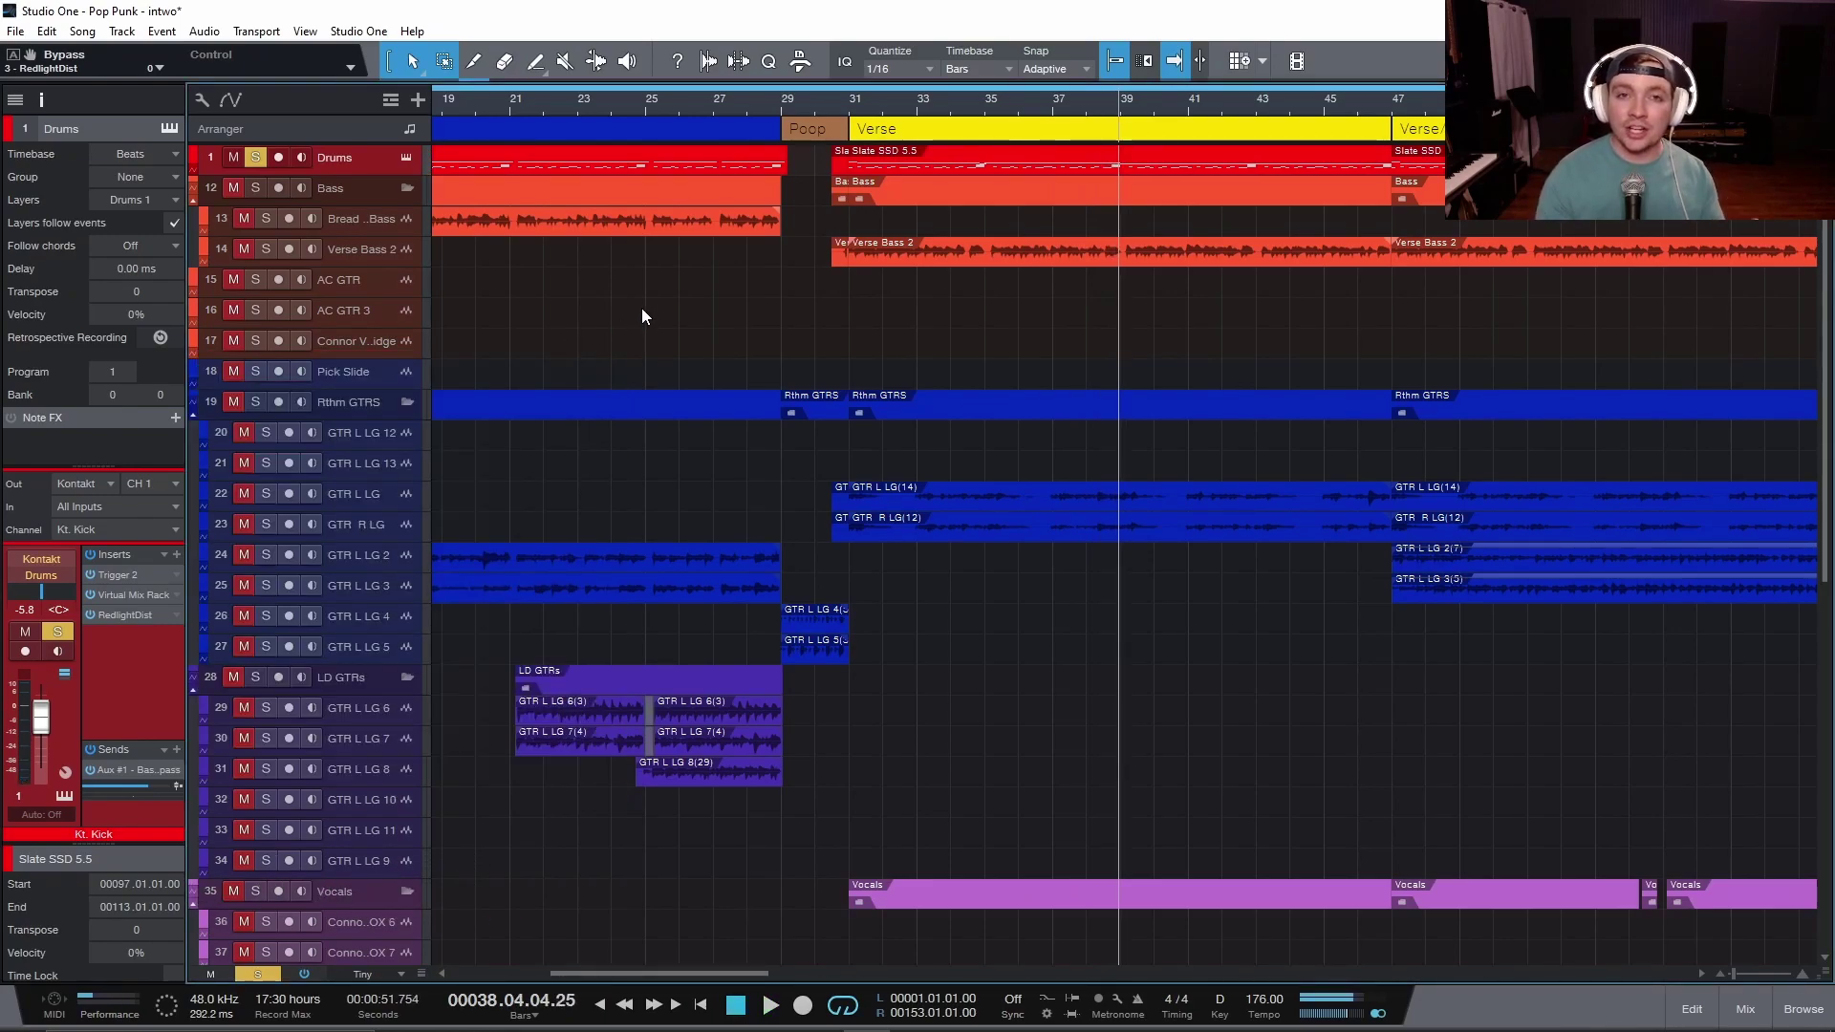
Unsolo the Drums track and play the verse in the full mix, comparing the kick with RedlightDist off and on
left_click(255, 158)
key("KP_0")
key("space")
left_click(111, 615)
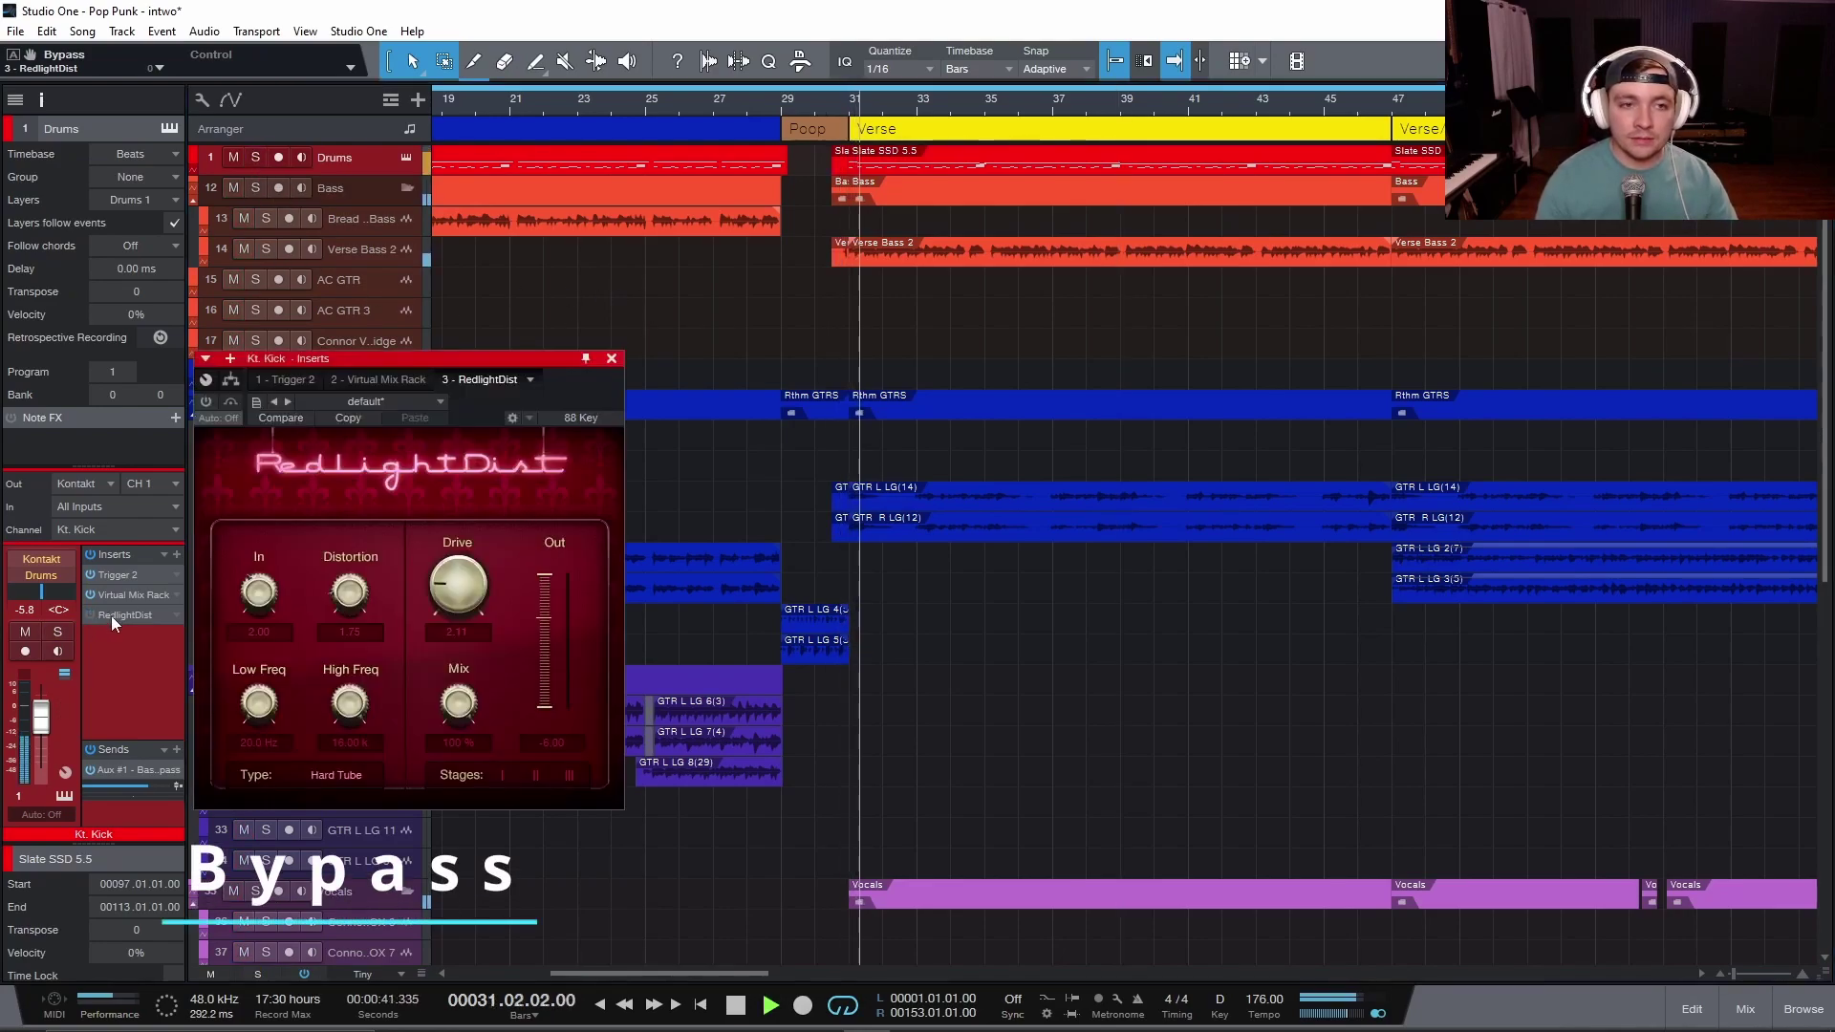
left_click(208, 401)
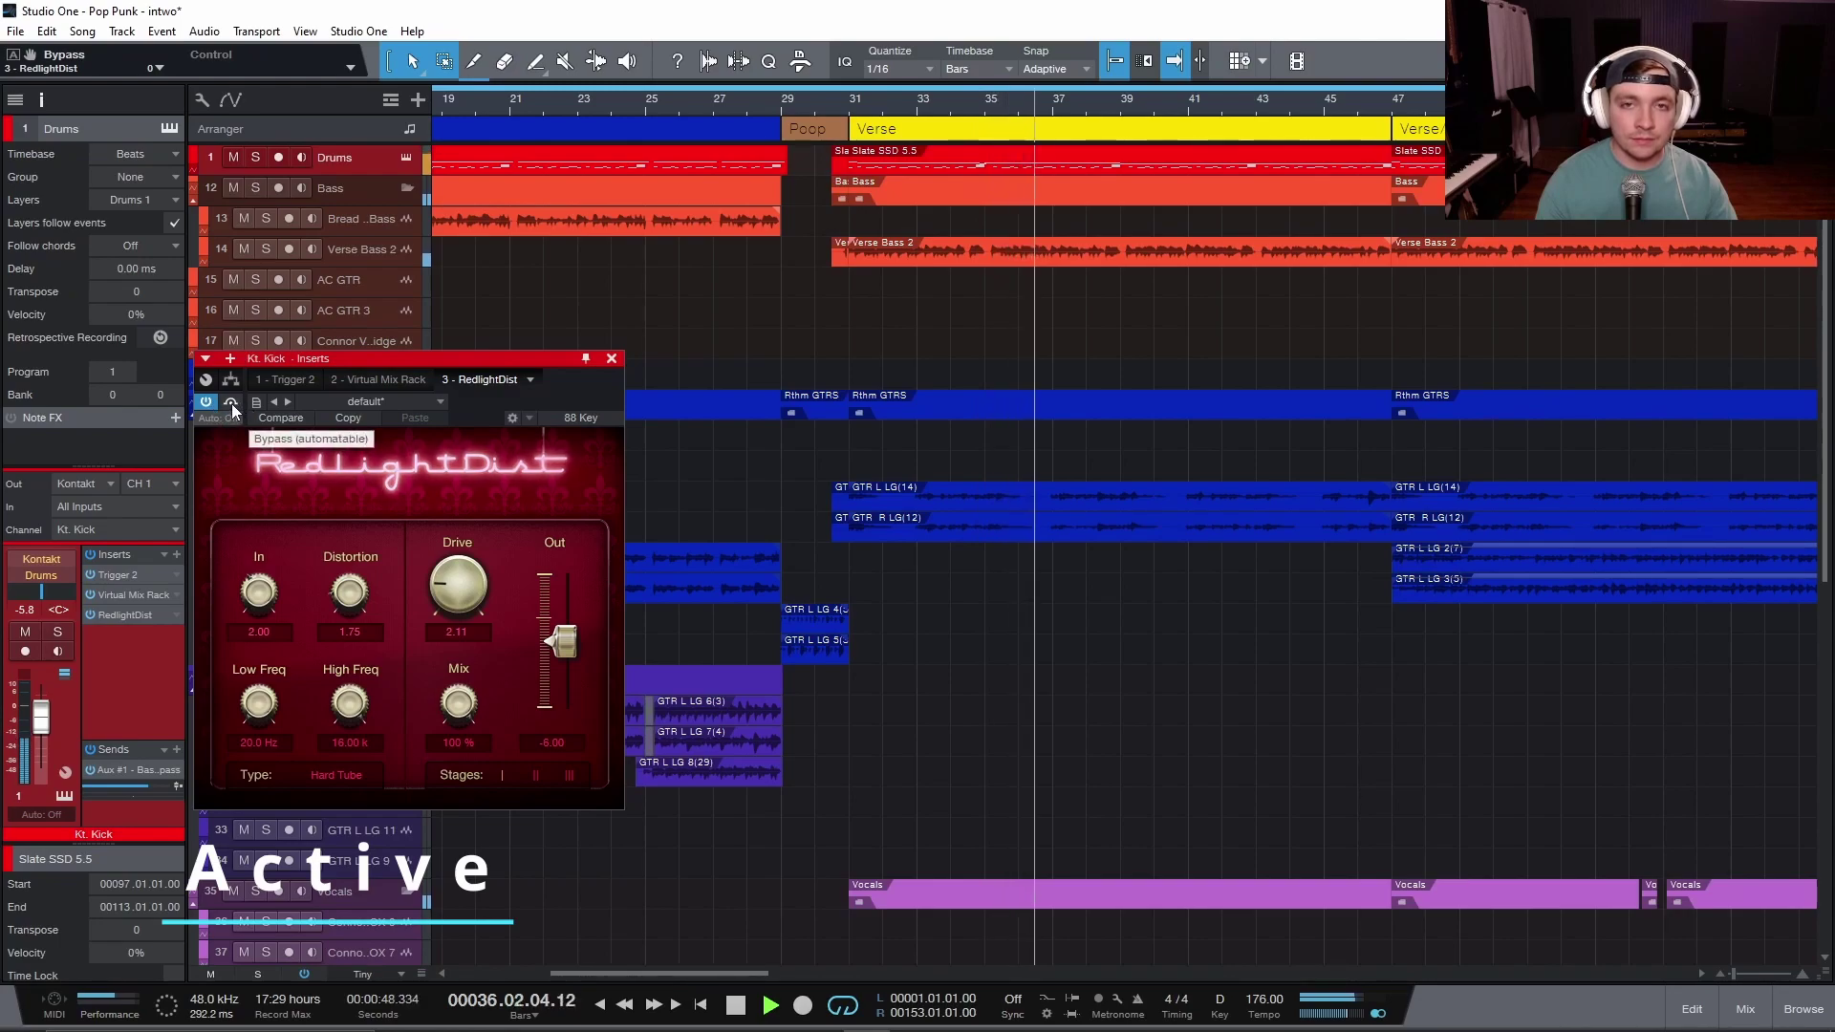
left_click(231, 402)
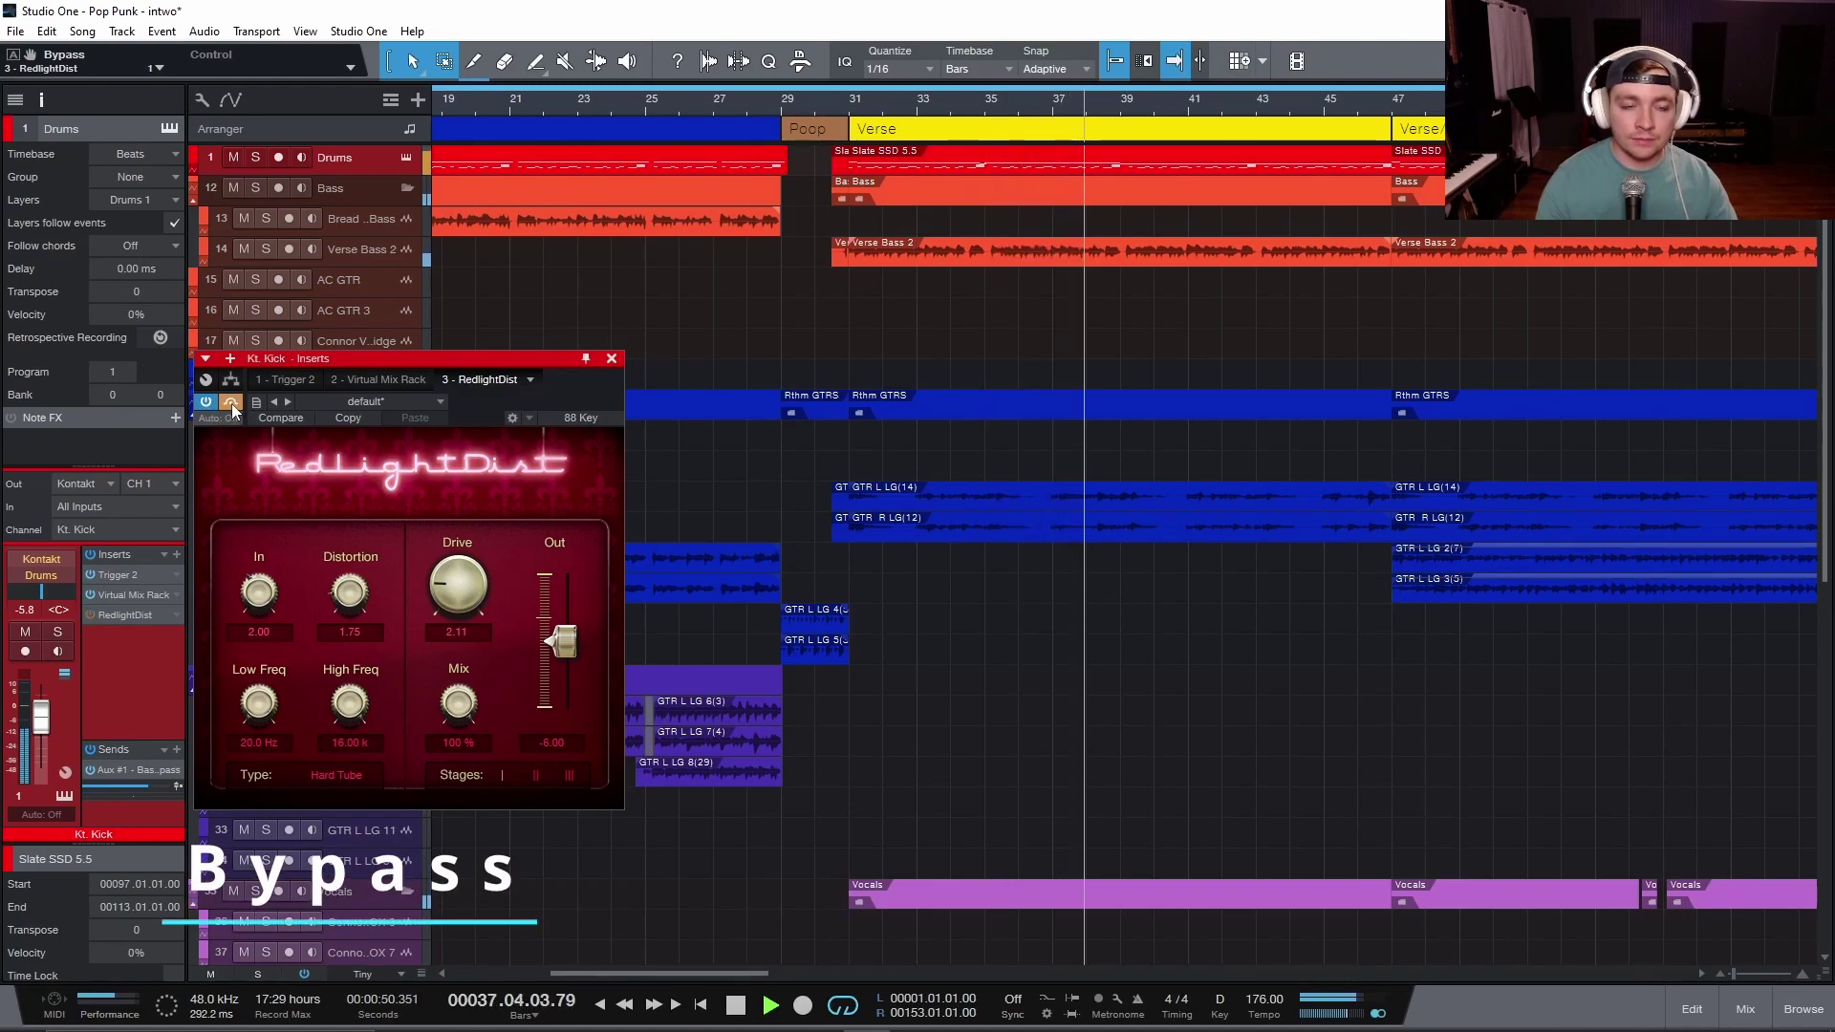
left_click(231, 403)
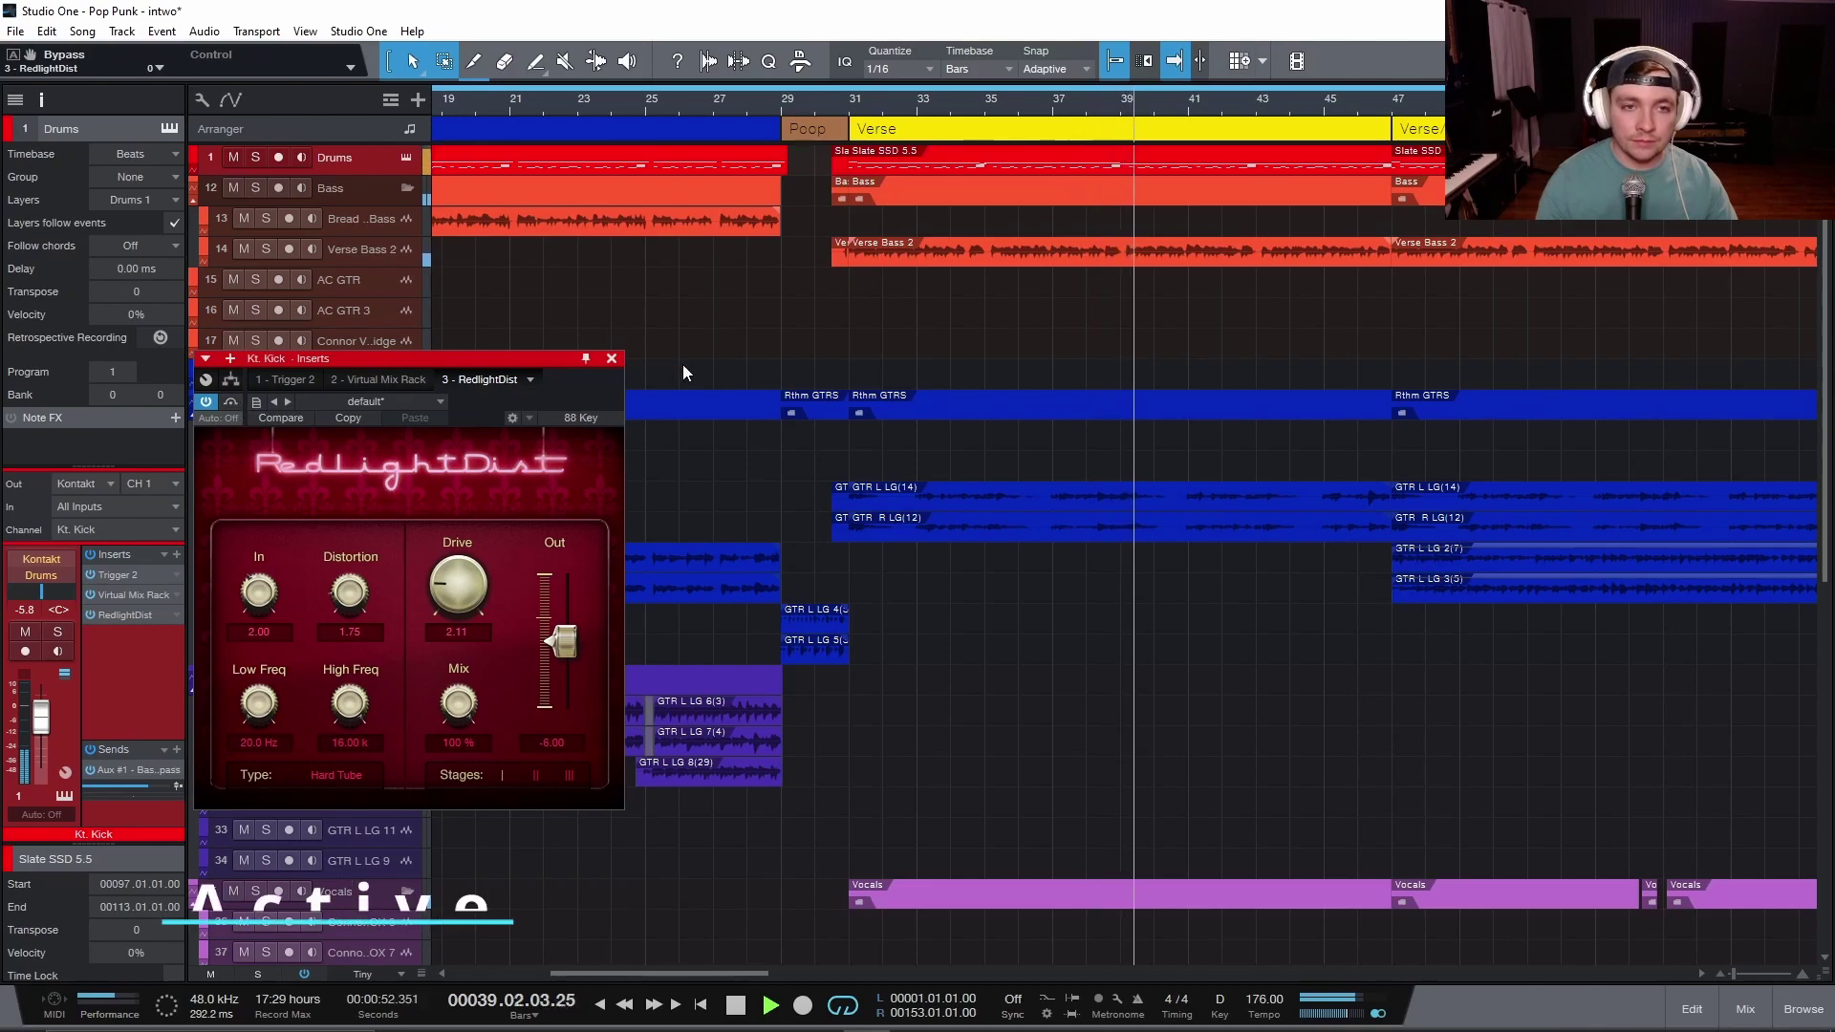
left_click(612, 359)
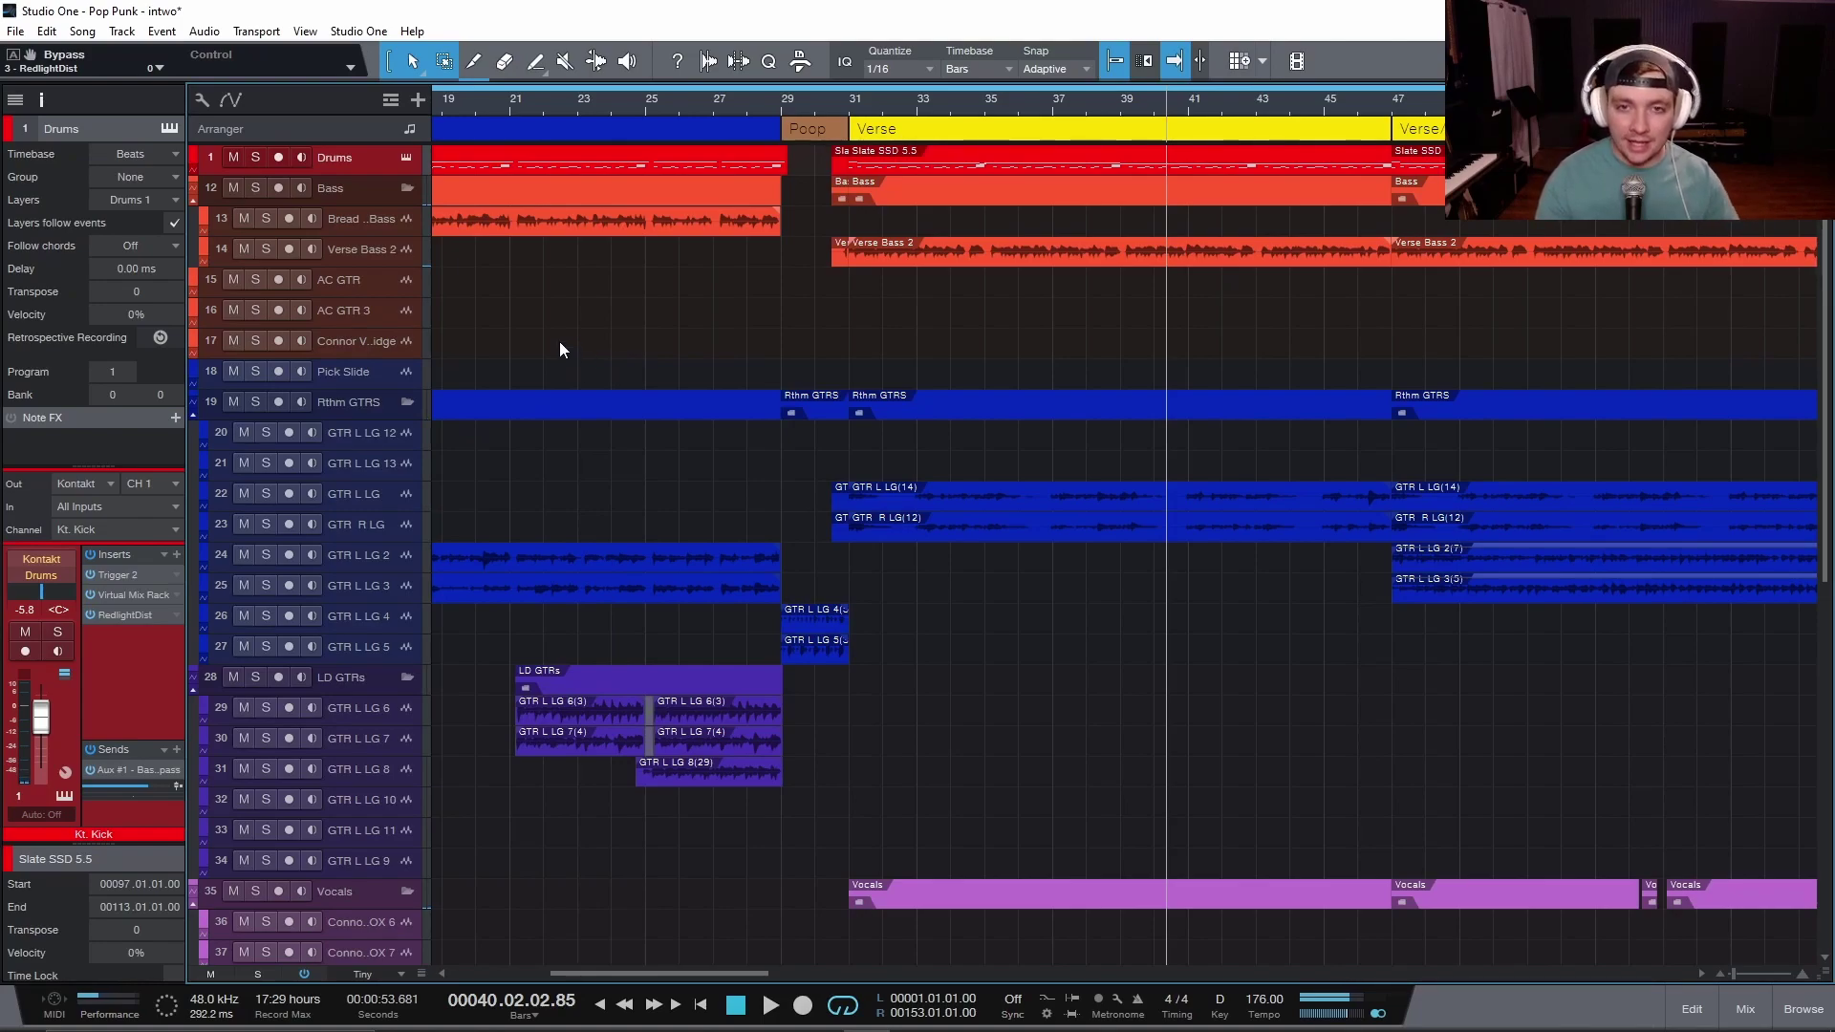
Open the RedlightDist insert on the Verse Bass 2 track and solo that track together with the drums
key("Down")
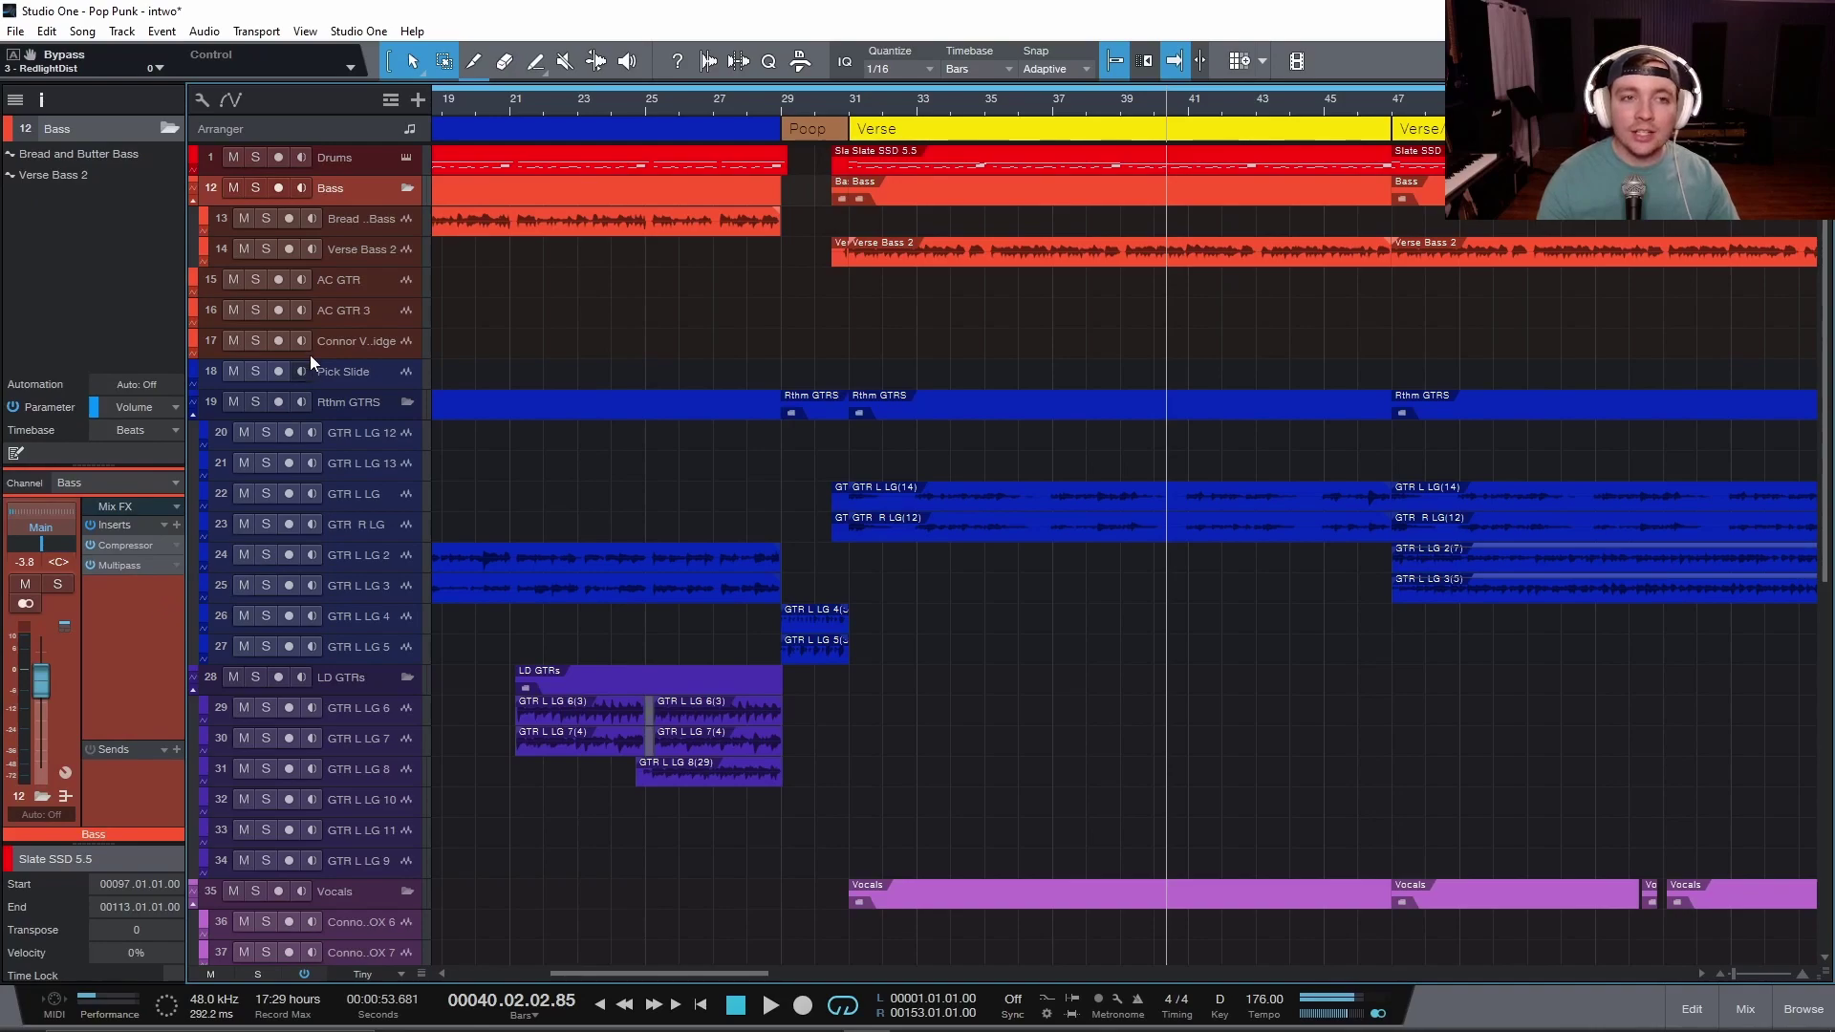
left_click(365, 254)
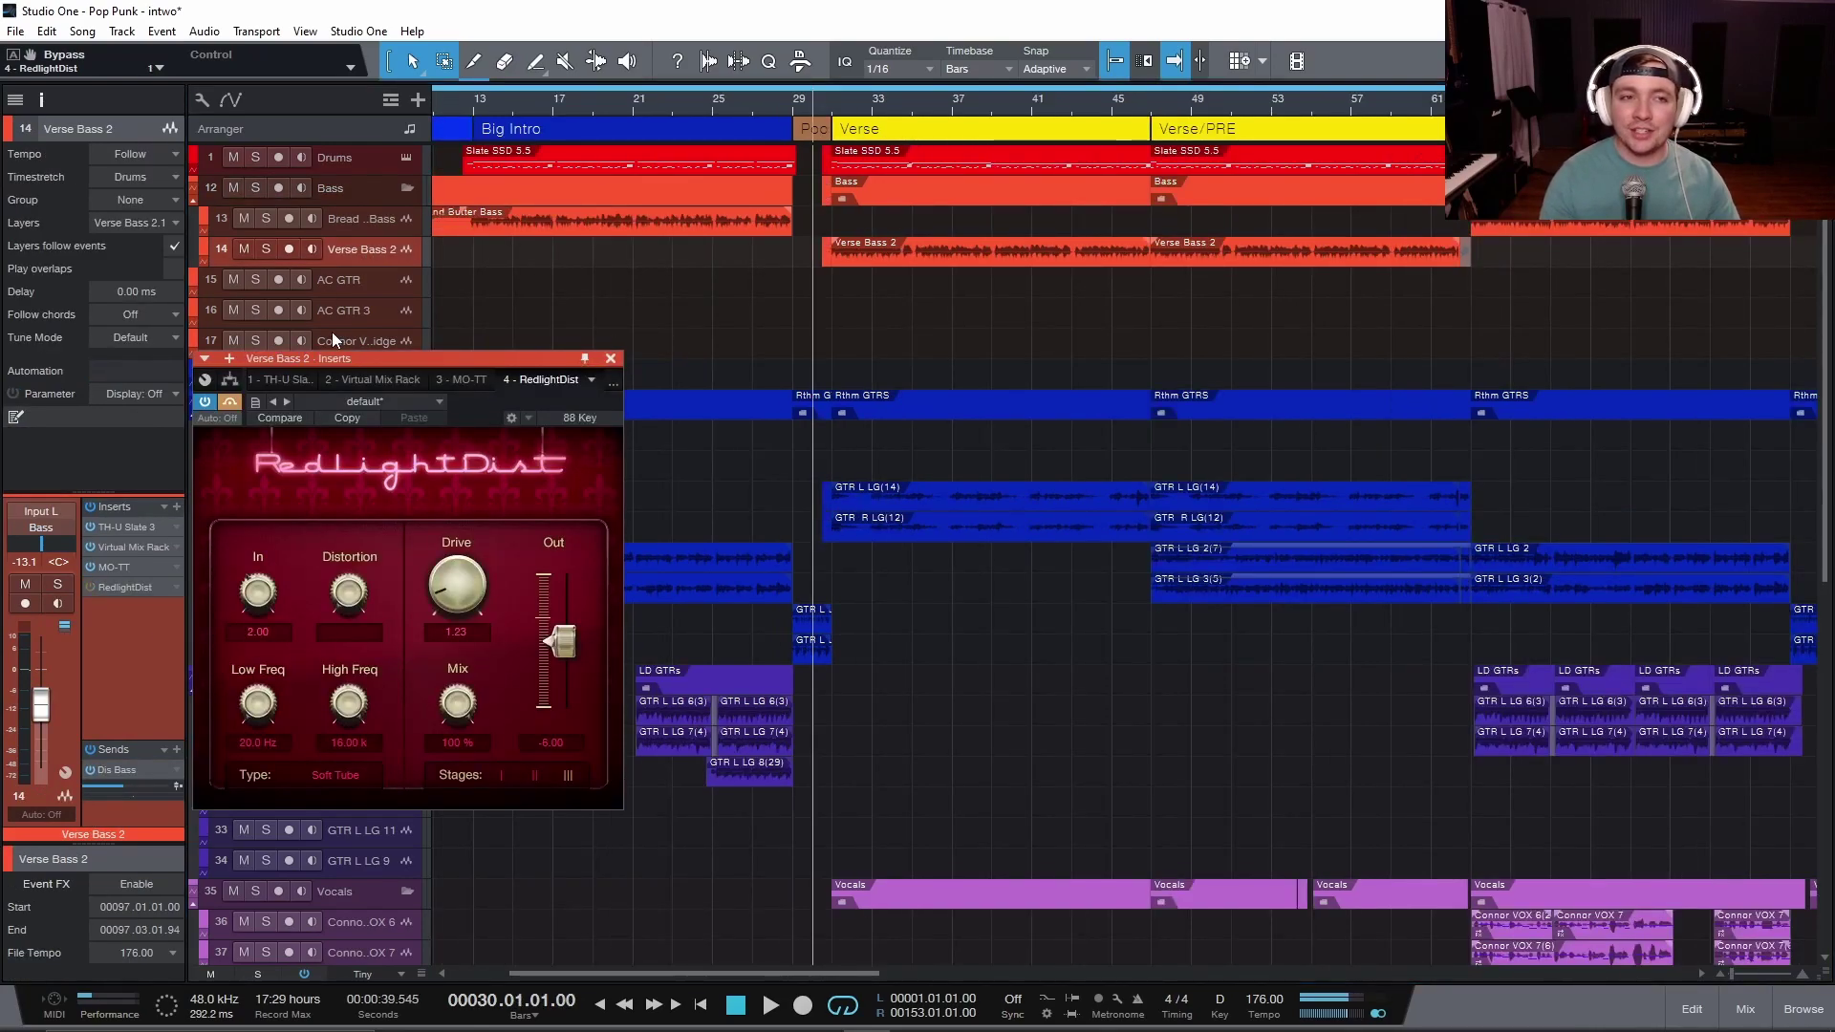
left_click(266, 249)
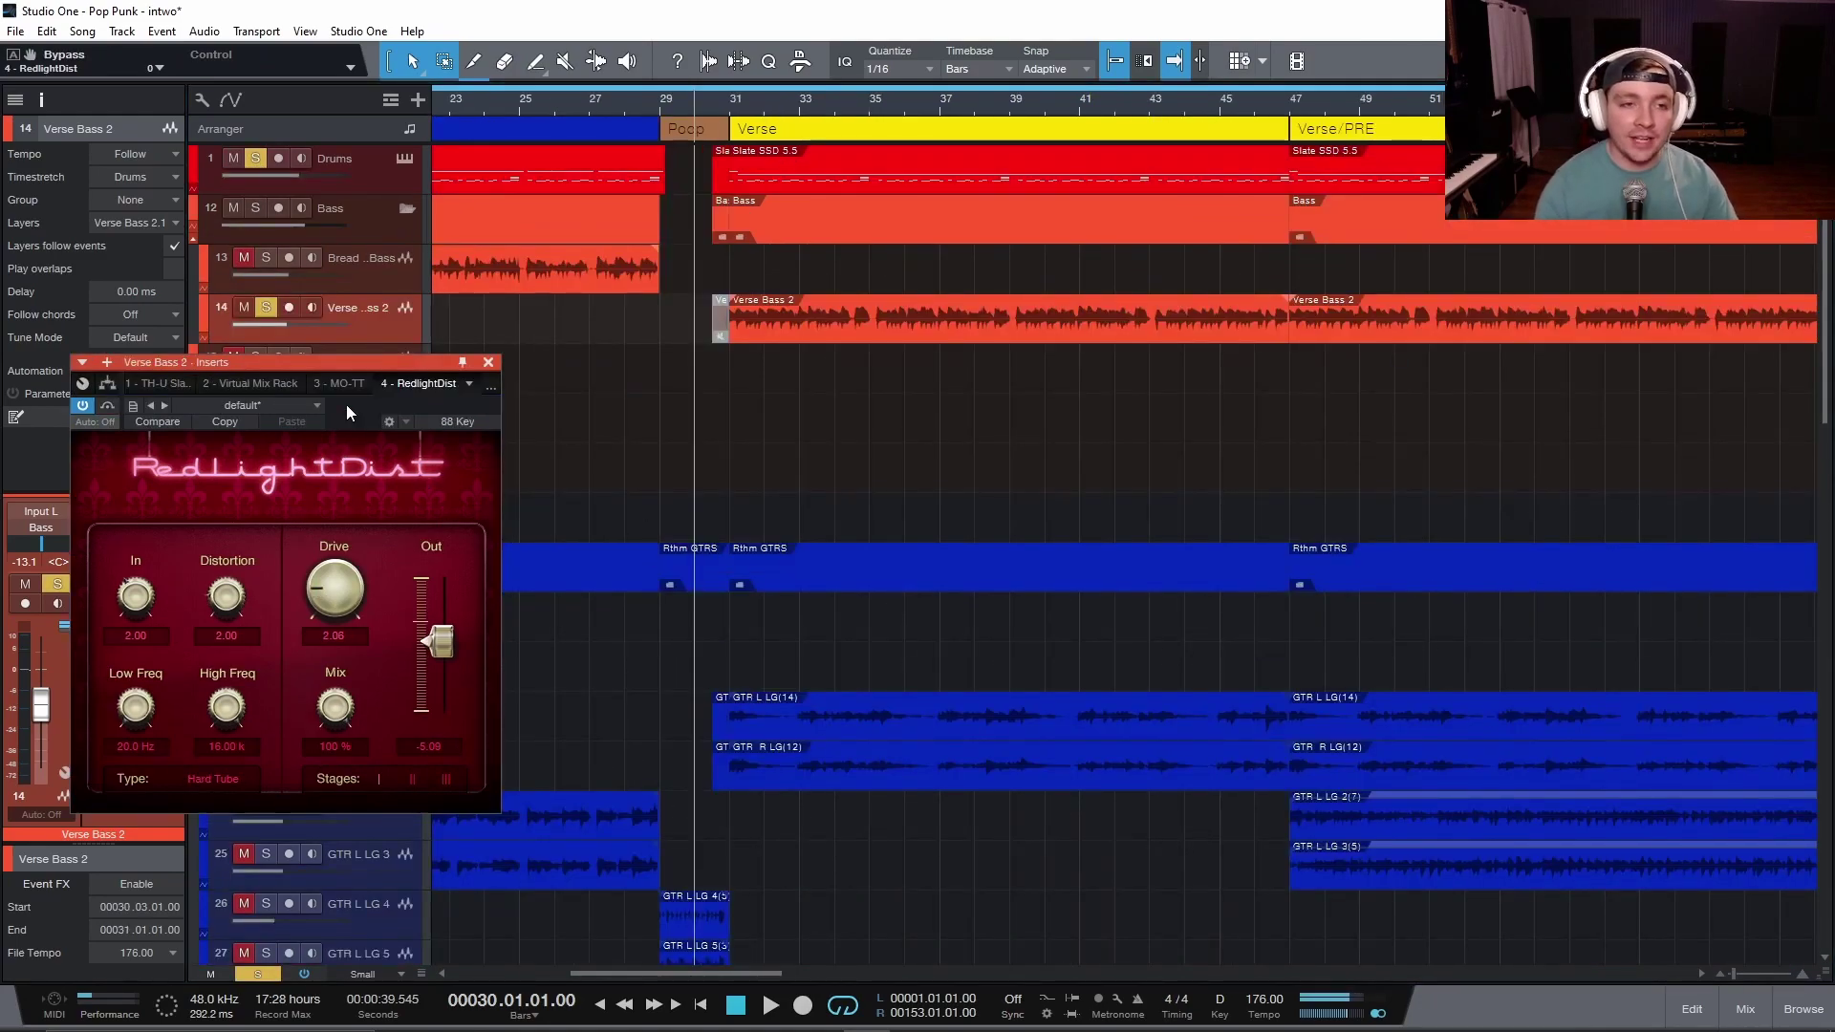
left_click_drag(340, 369, 488, 366)
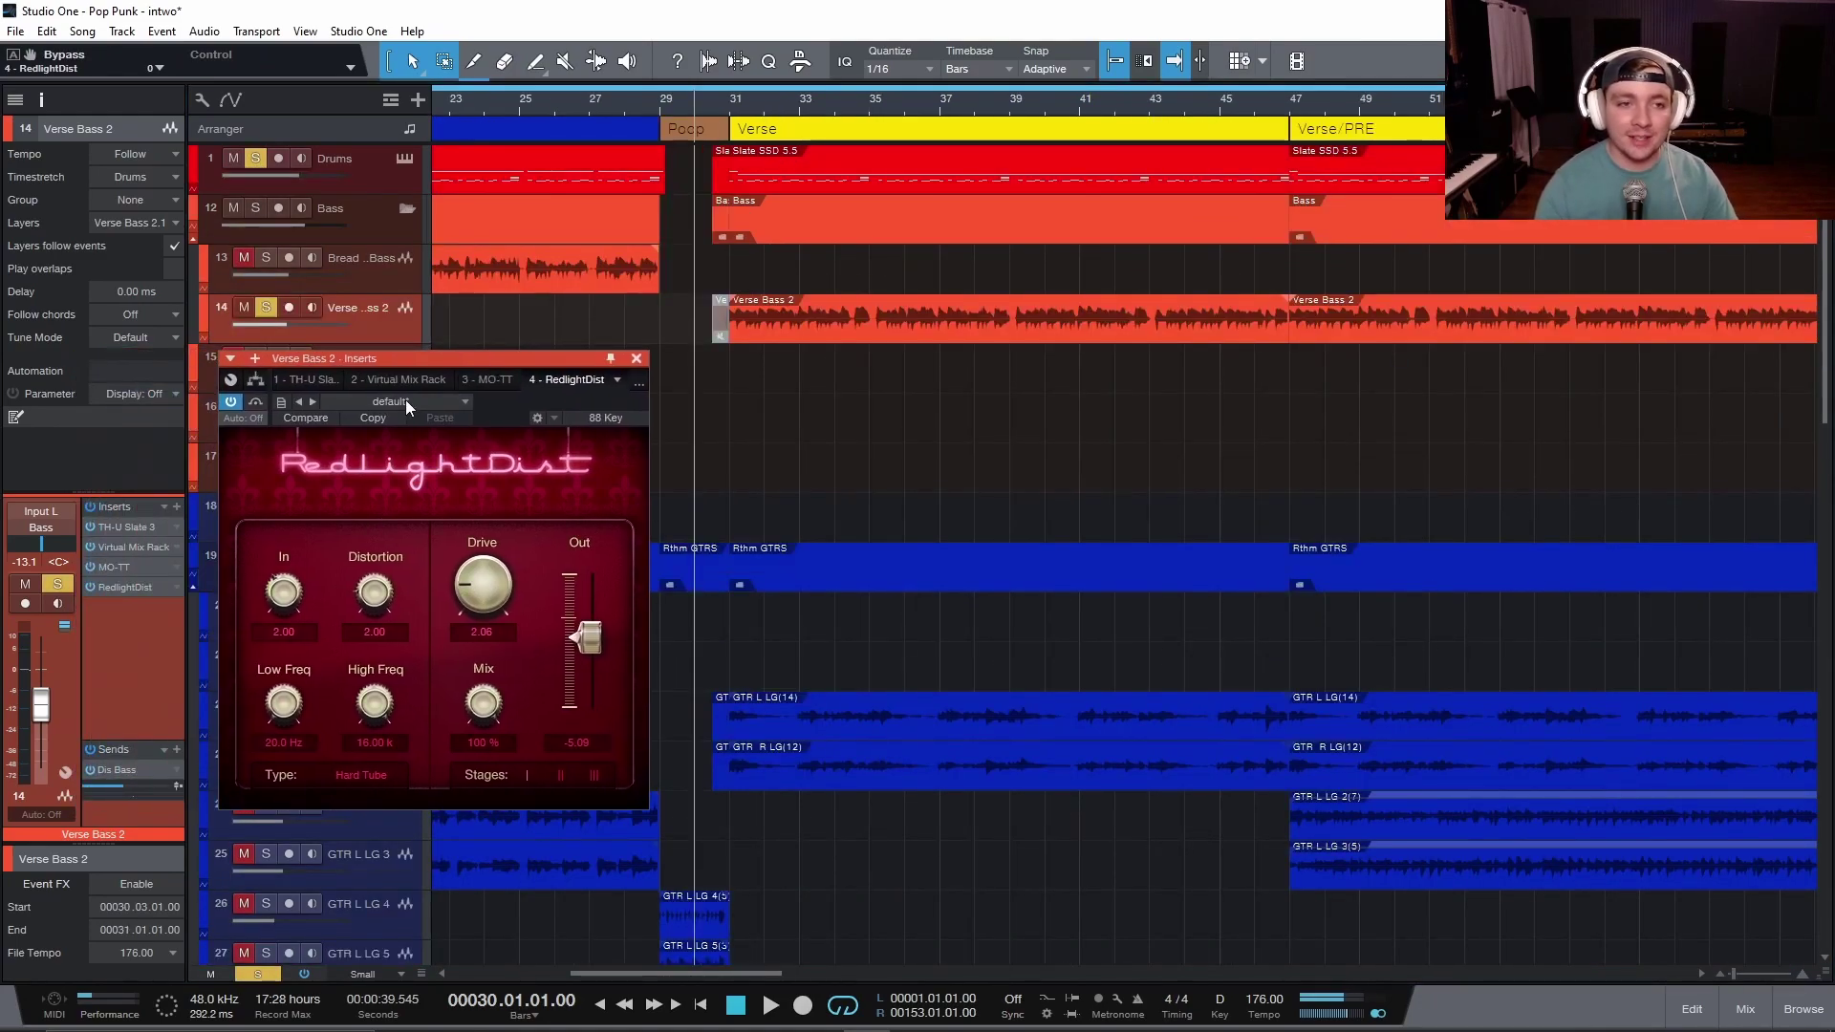
Play the soloed bass and drums while switching the bass RedlightDist between bypassed and active, and close its window
left_click(256, 408)
key("space")
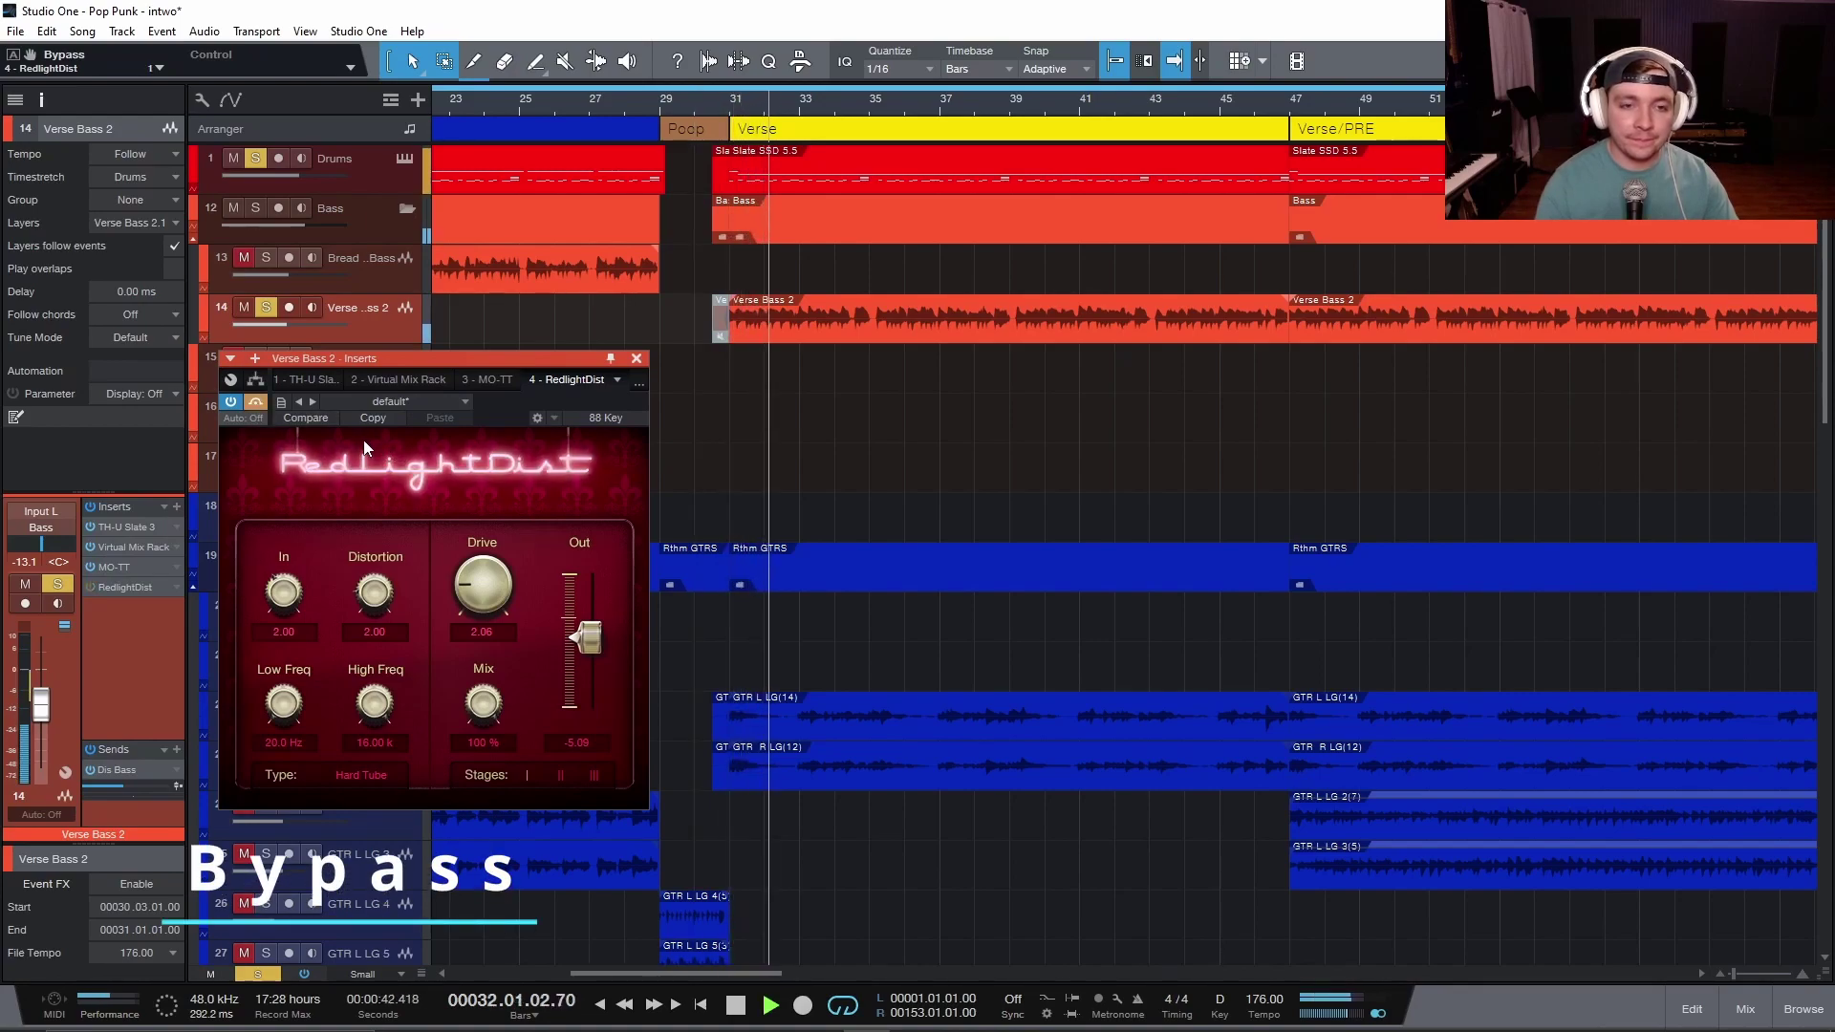
left_click(256, 408)
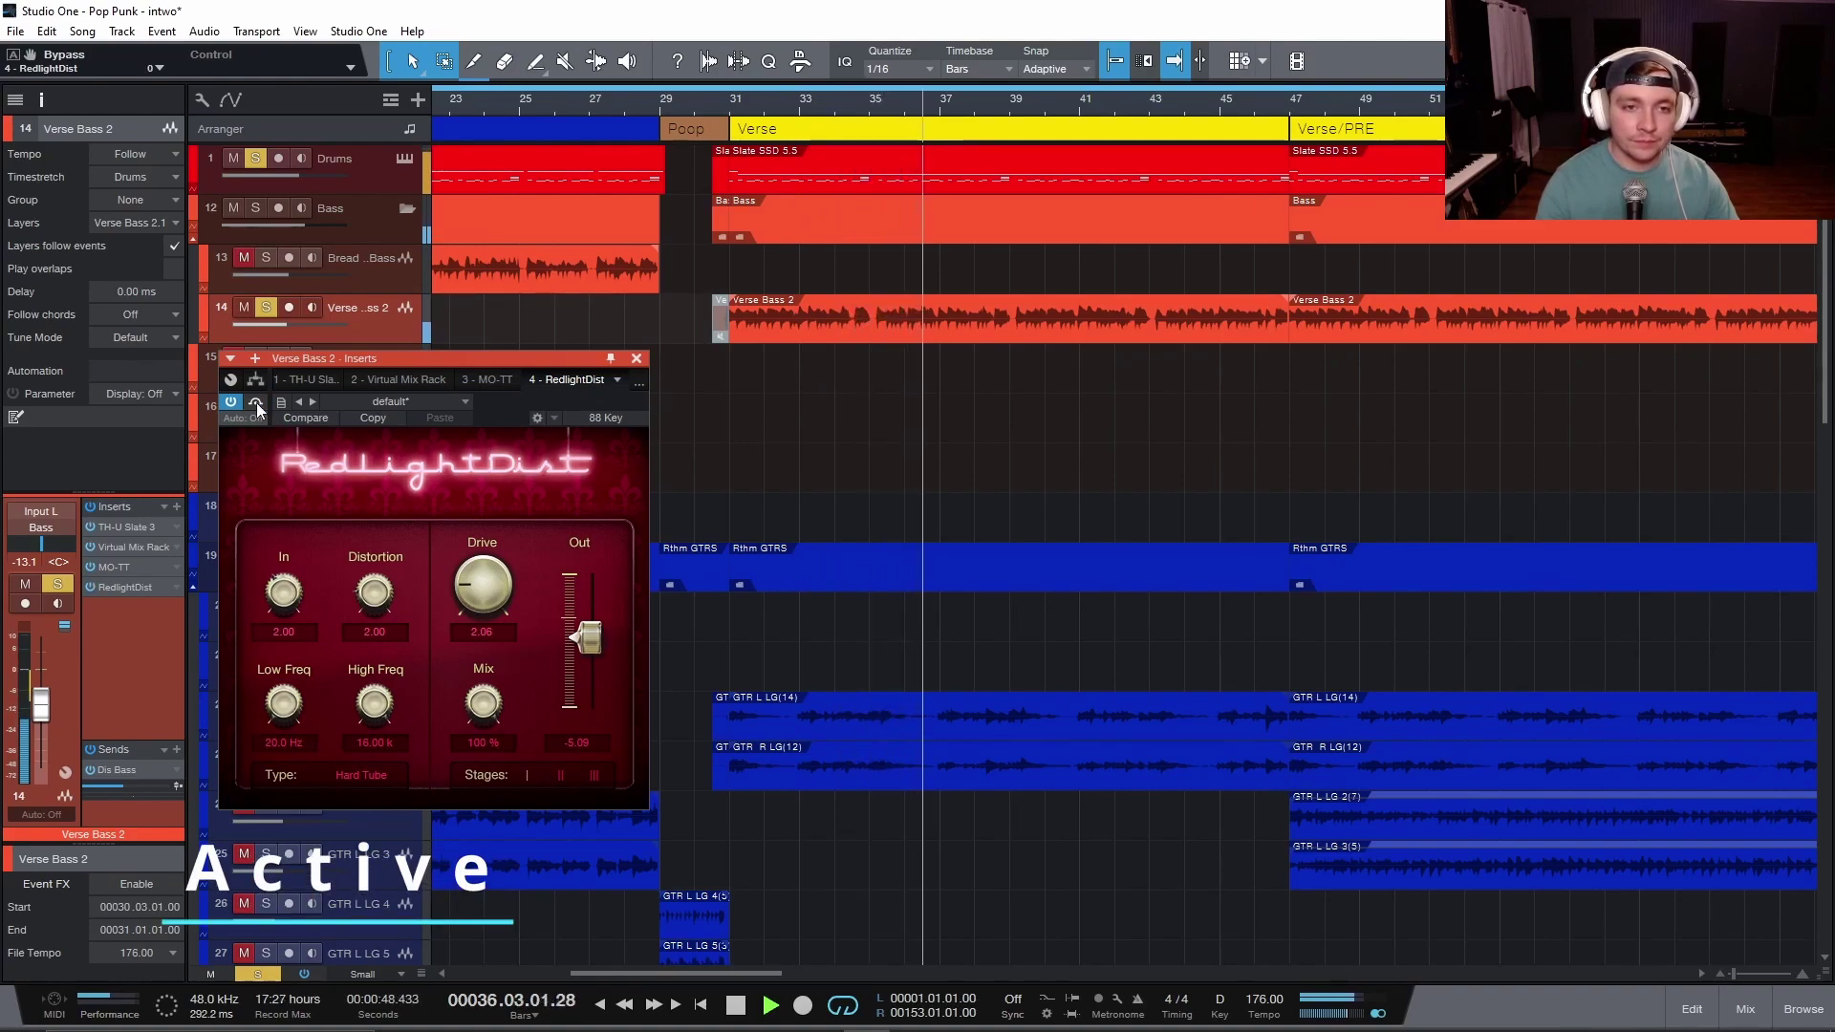
right_click(256, 405)
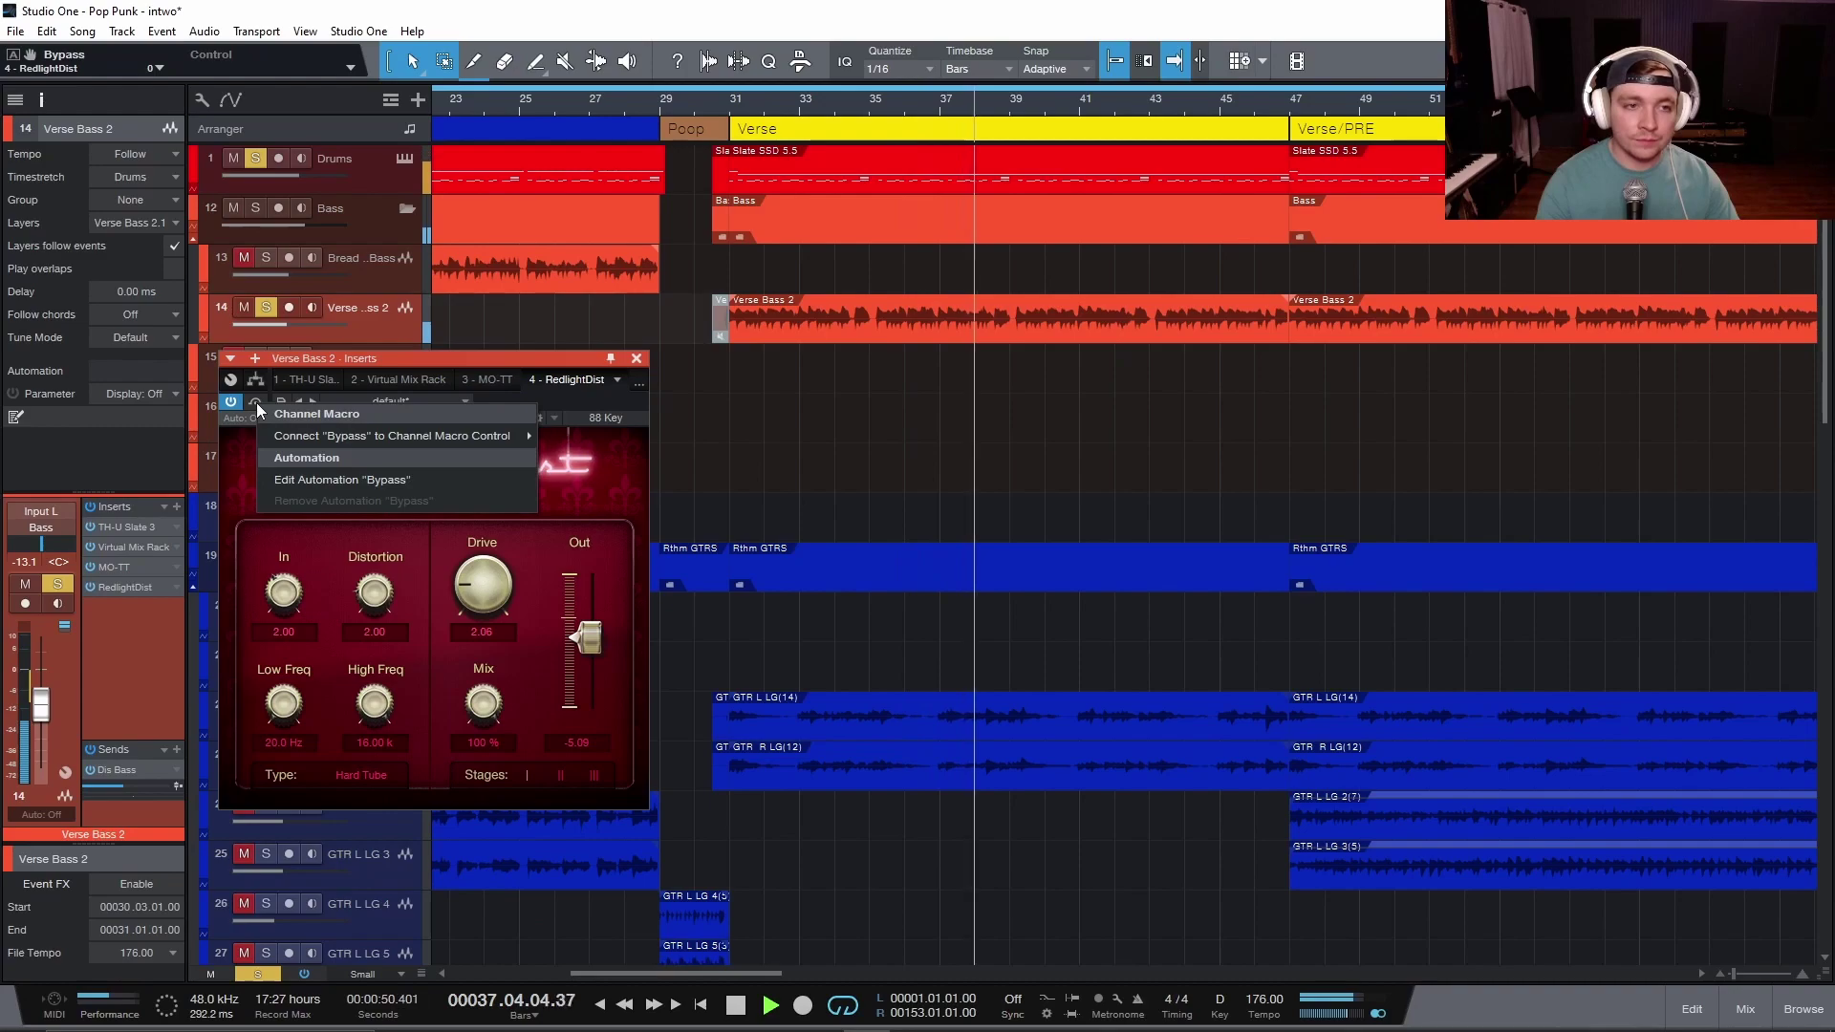
left_click(256, 403)
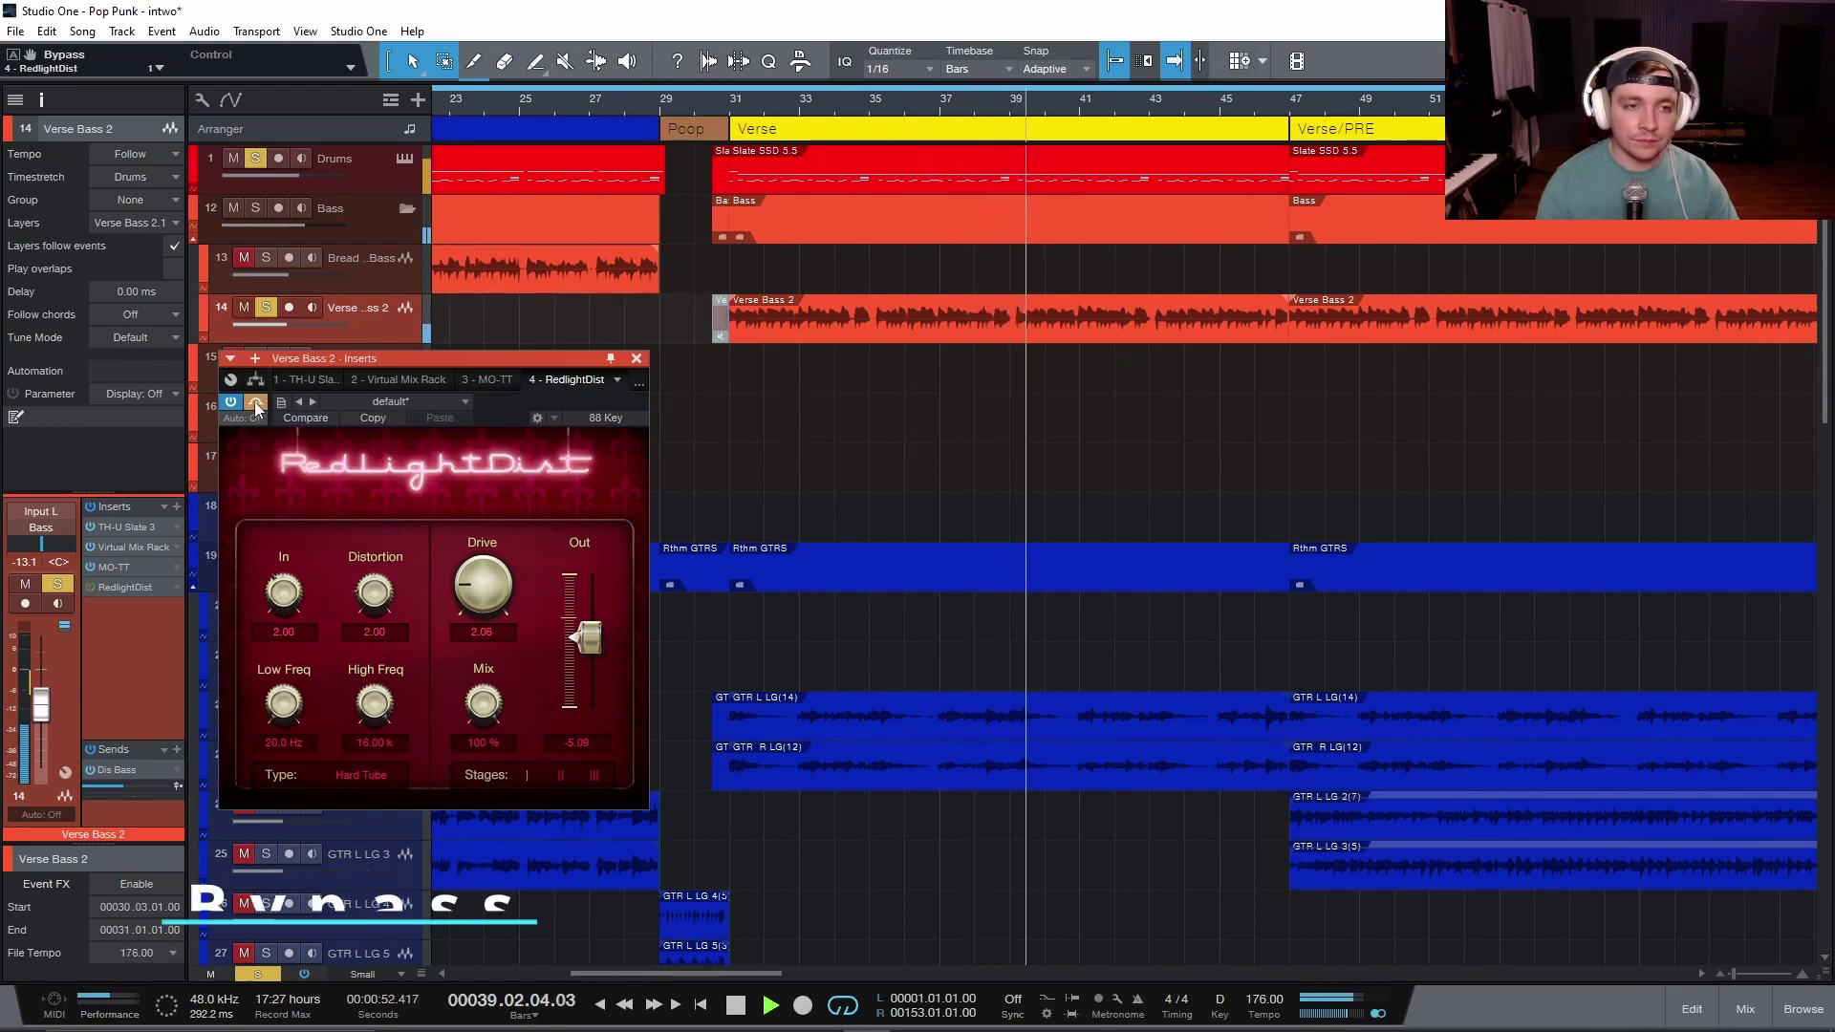
left_click(256, 405)
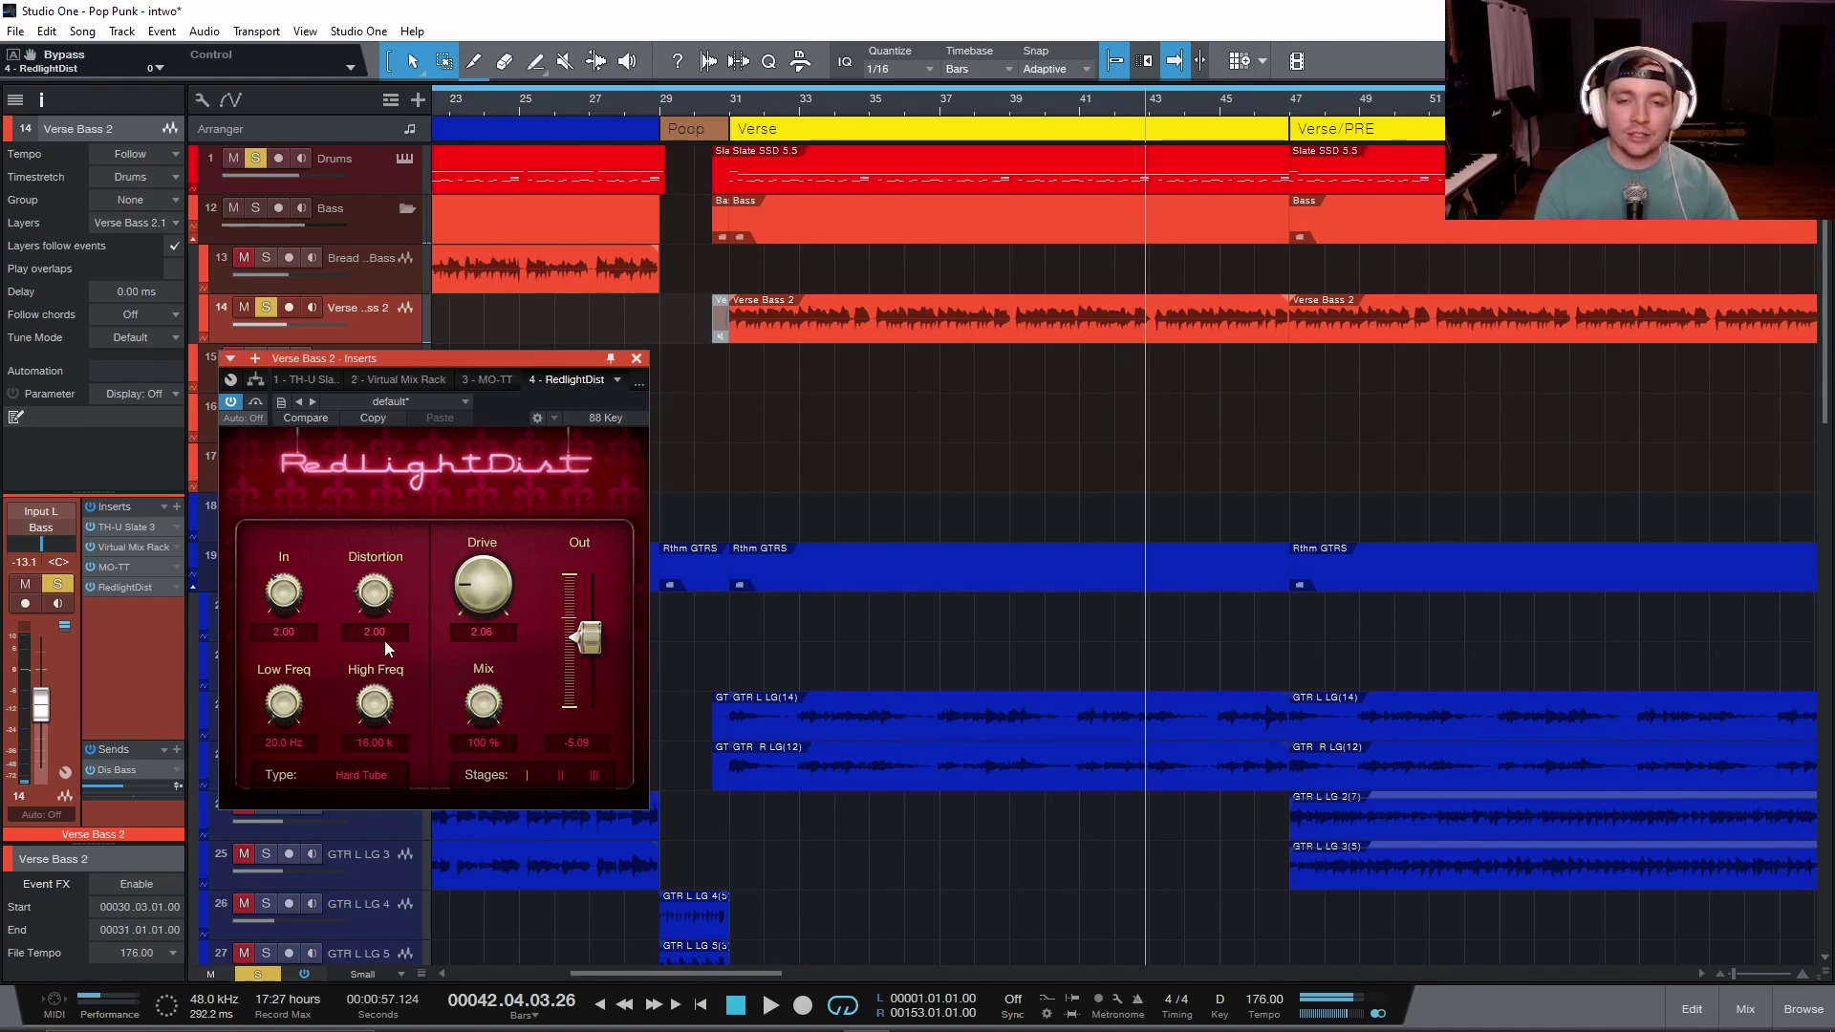
left_click(636, 359)
Solo the Vocals folder track and open its RedlightDist insert
key("shift+z")
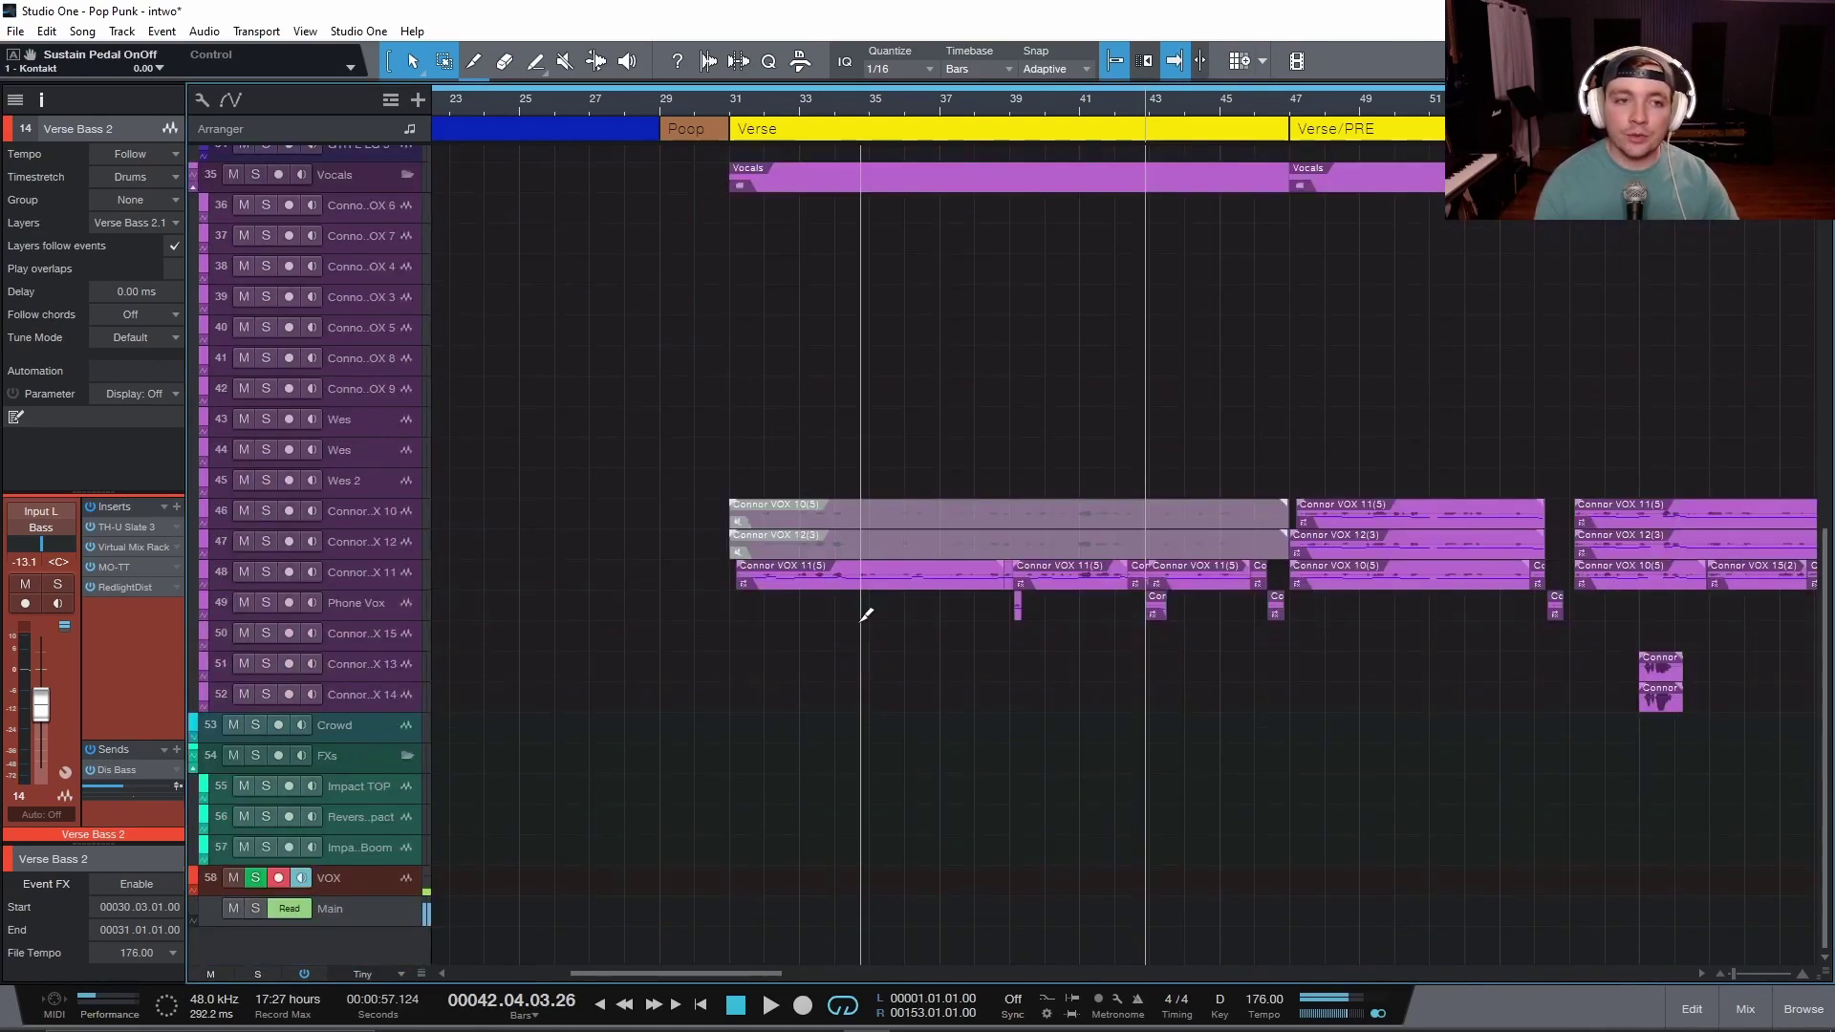
left_click(354, 521)
left_click(256, 518)
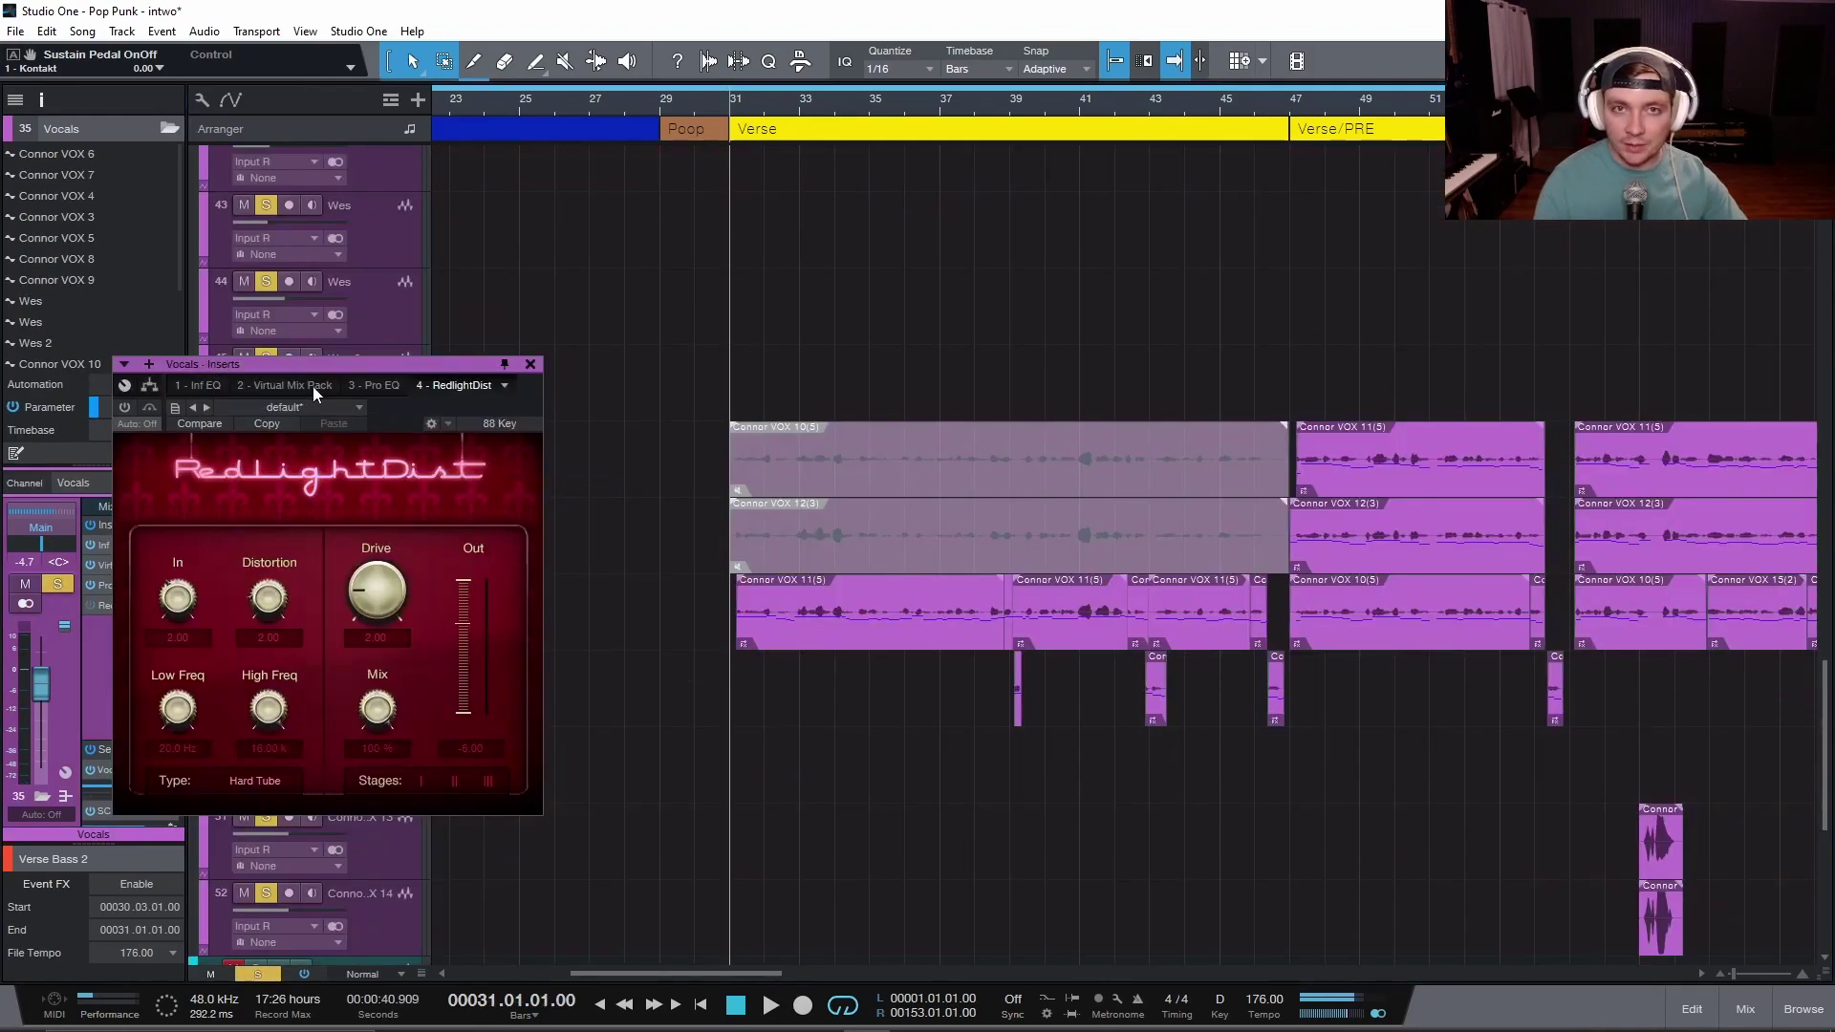
Play the soloed vocals with RedlightDist deactivated and return the playhead to bar 31
key("space")
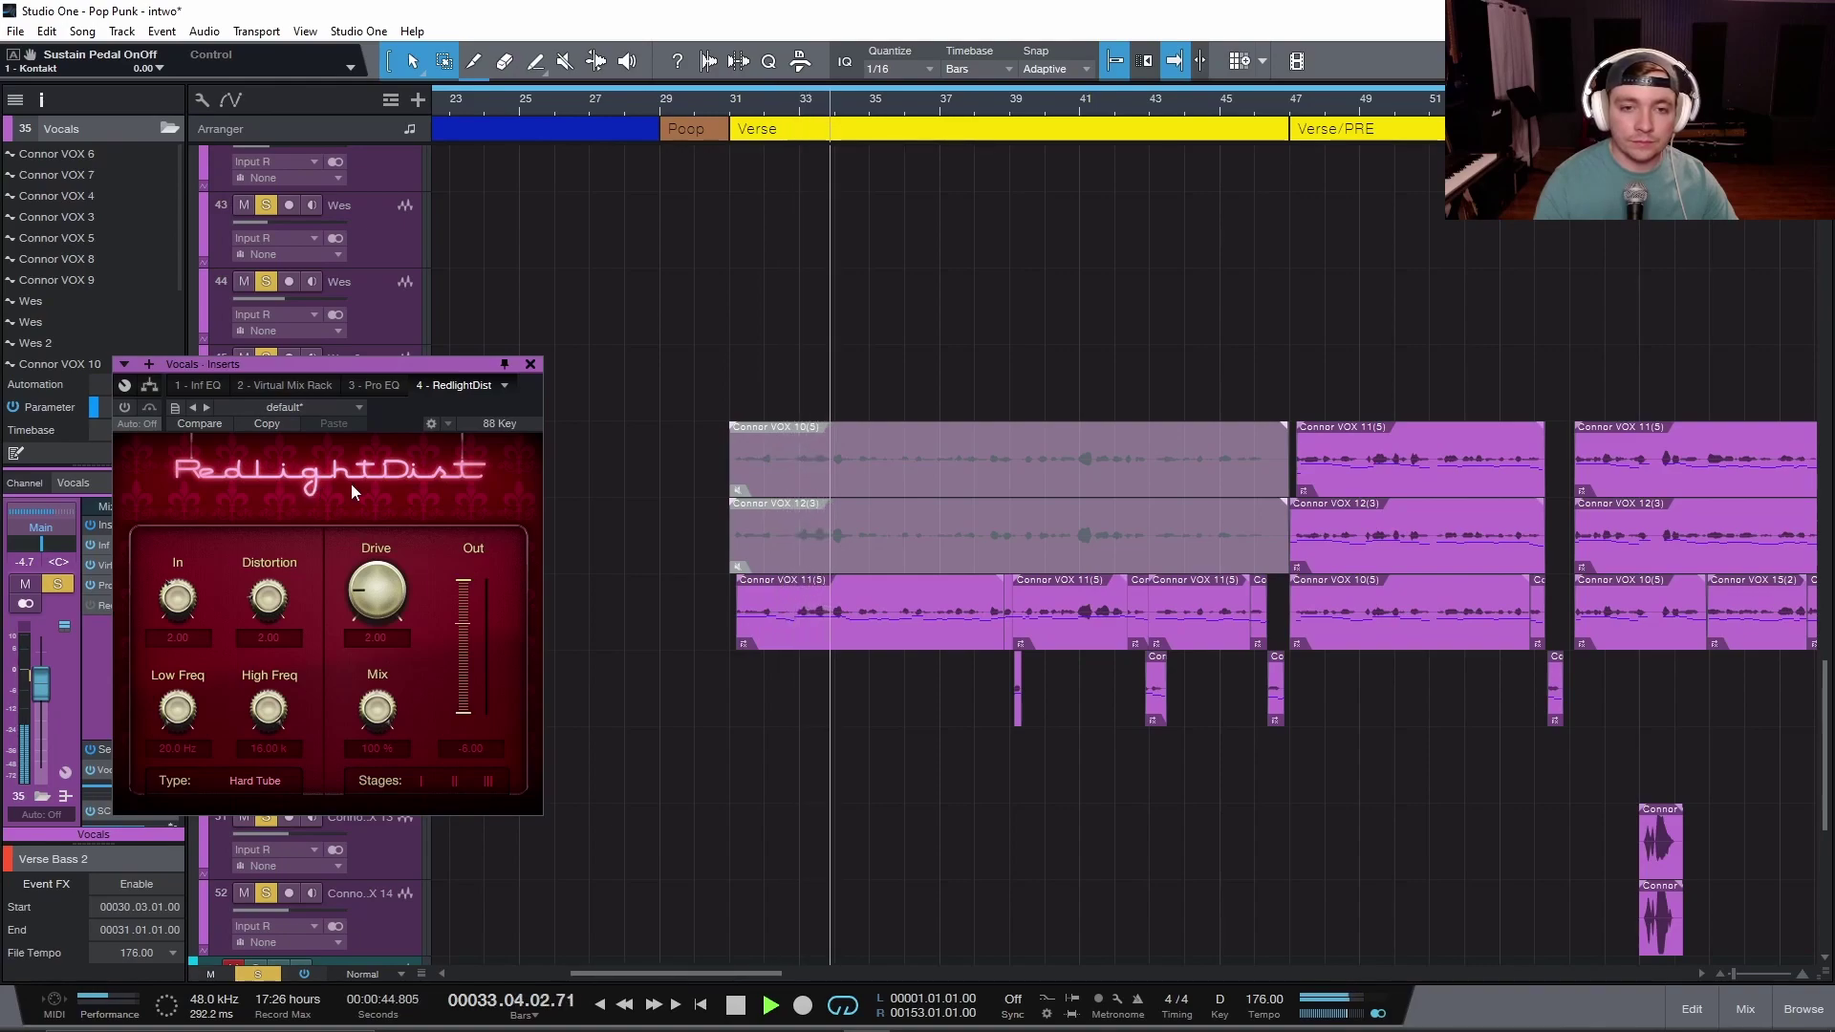
key("space")
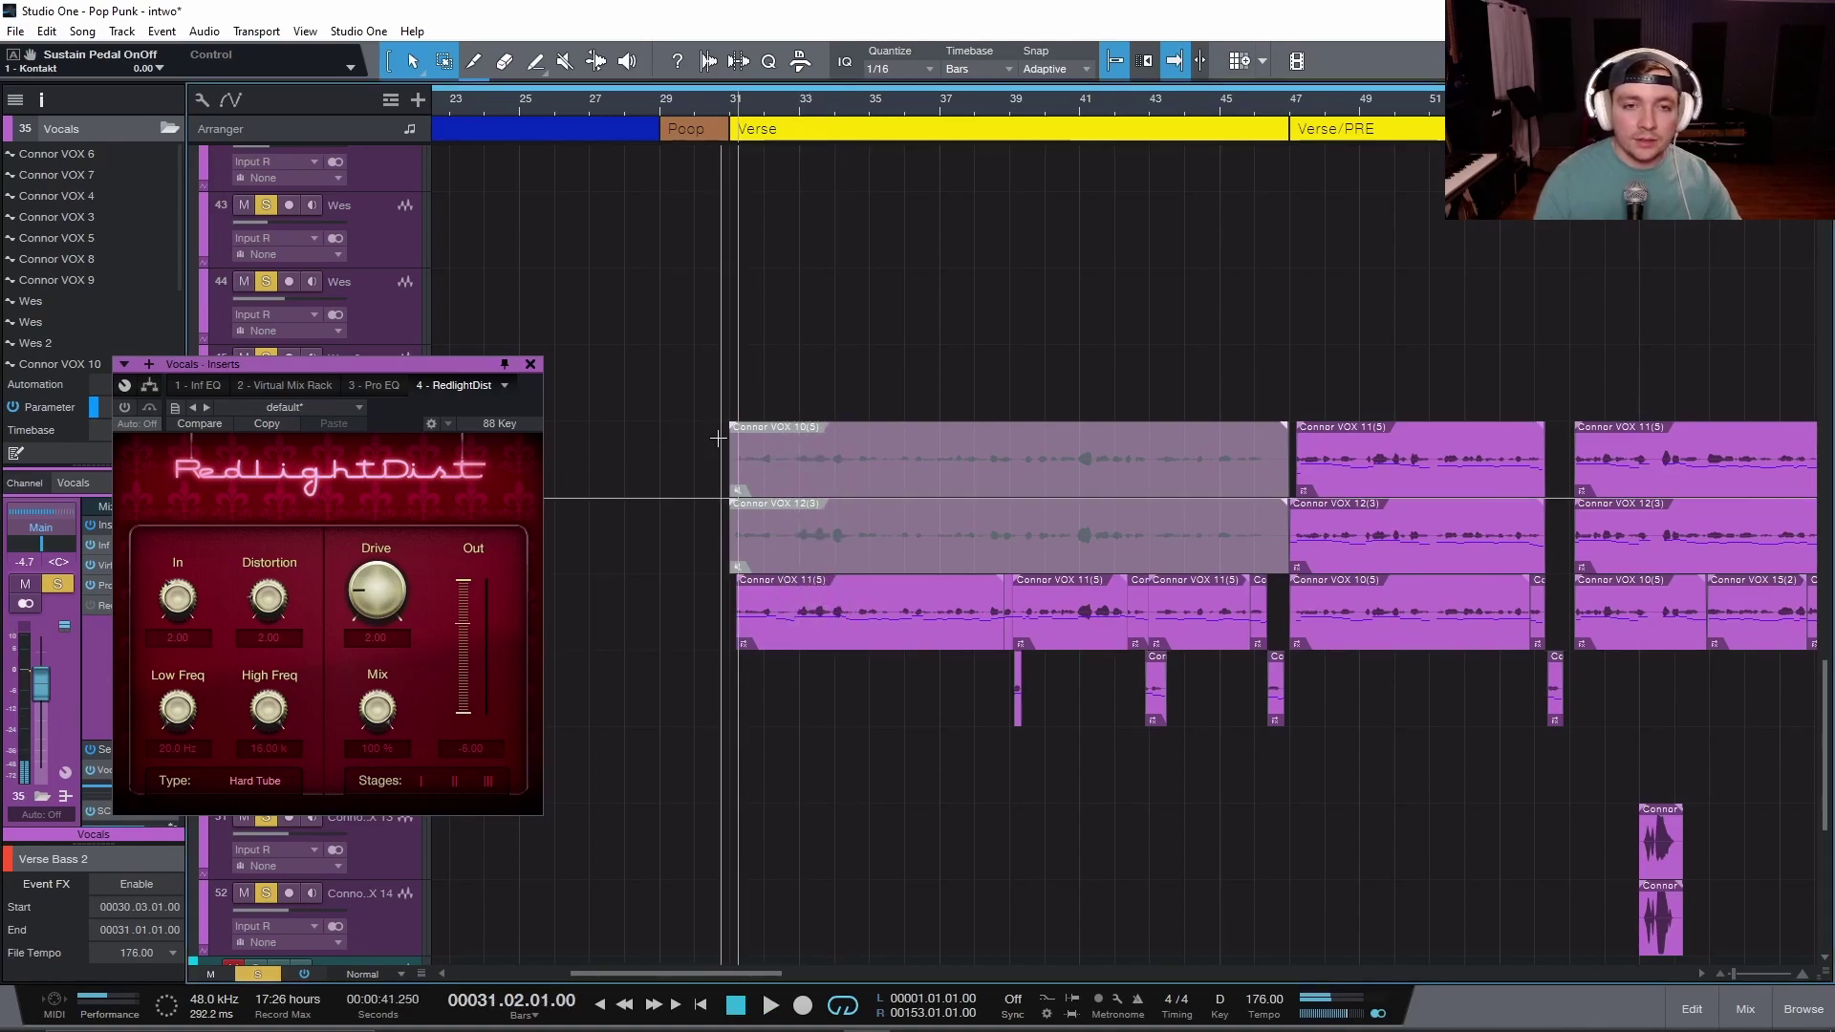
left_click(719, 474)
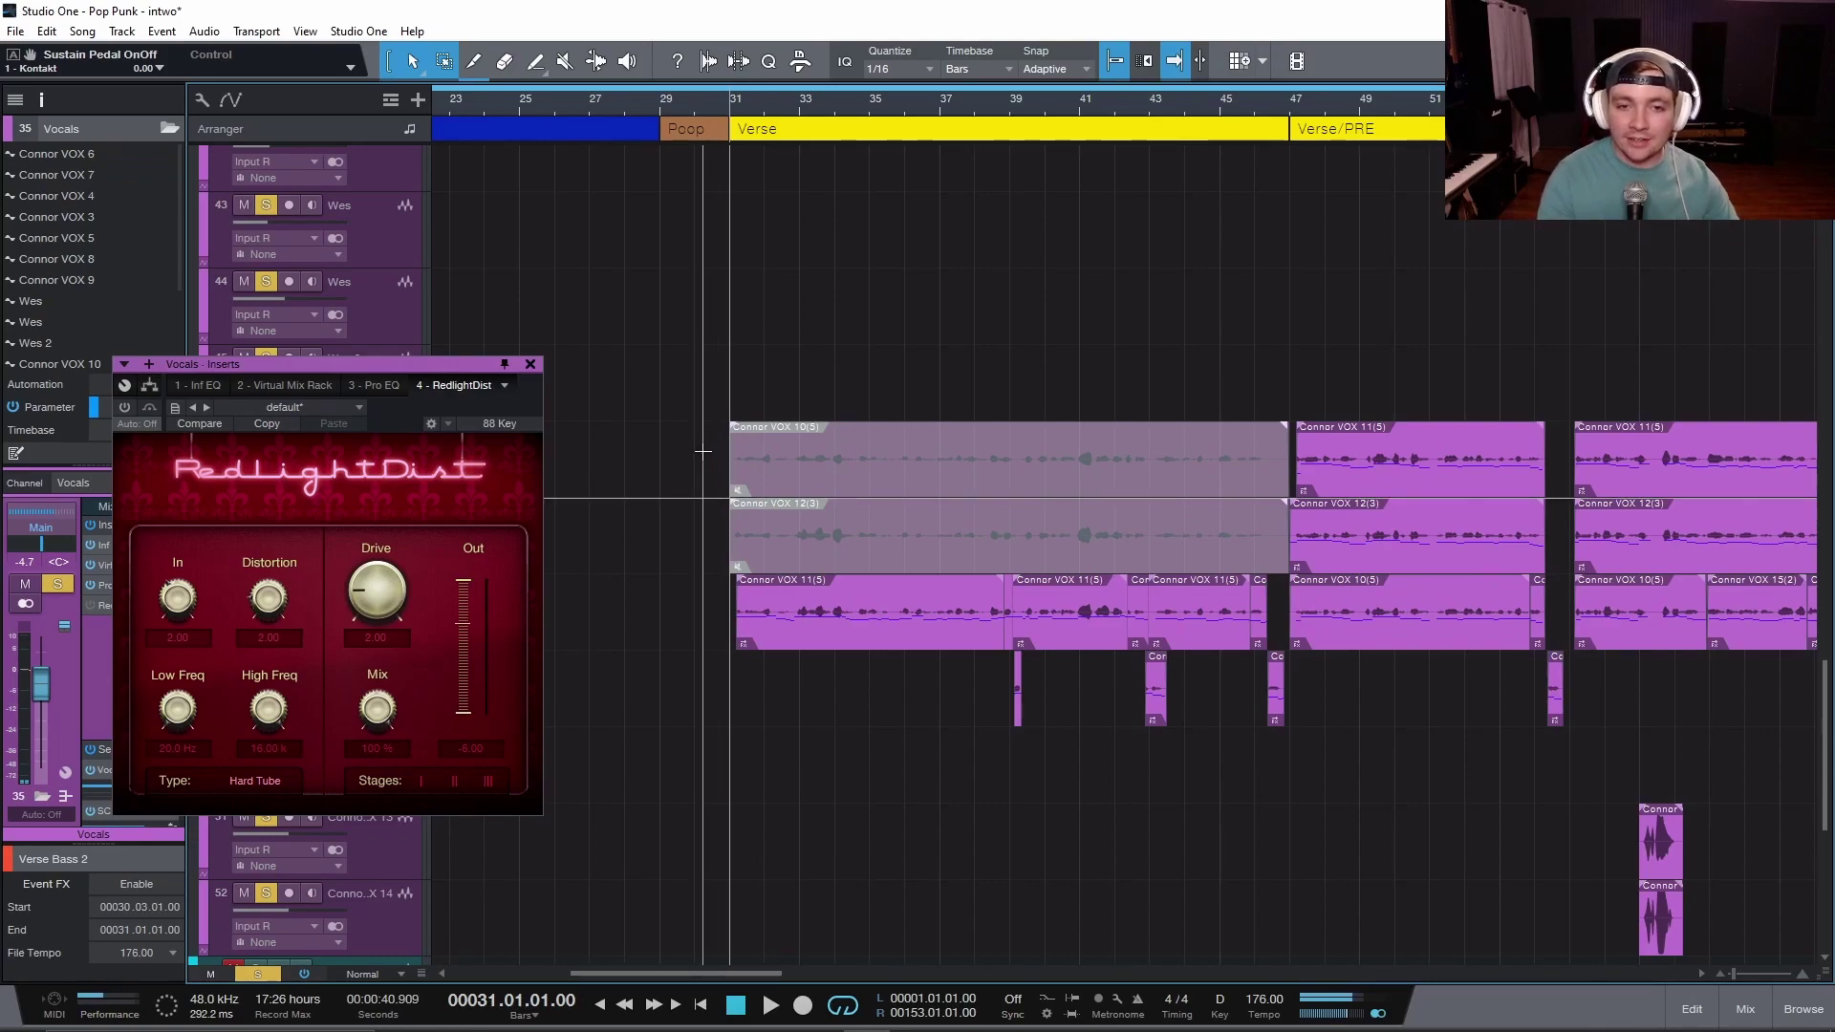
Play the soloed vocals while switching the Vocals RedlightDist between bypassed and active, closing its window and stopping playback at the end
left_click(148, 407)
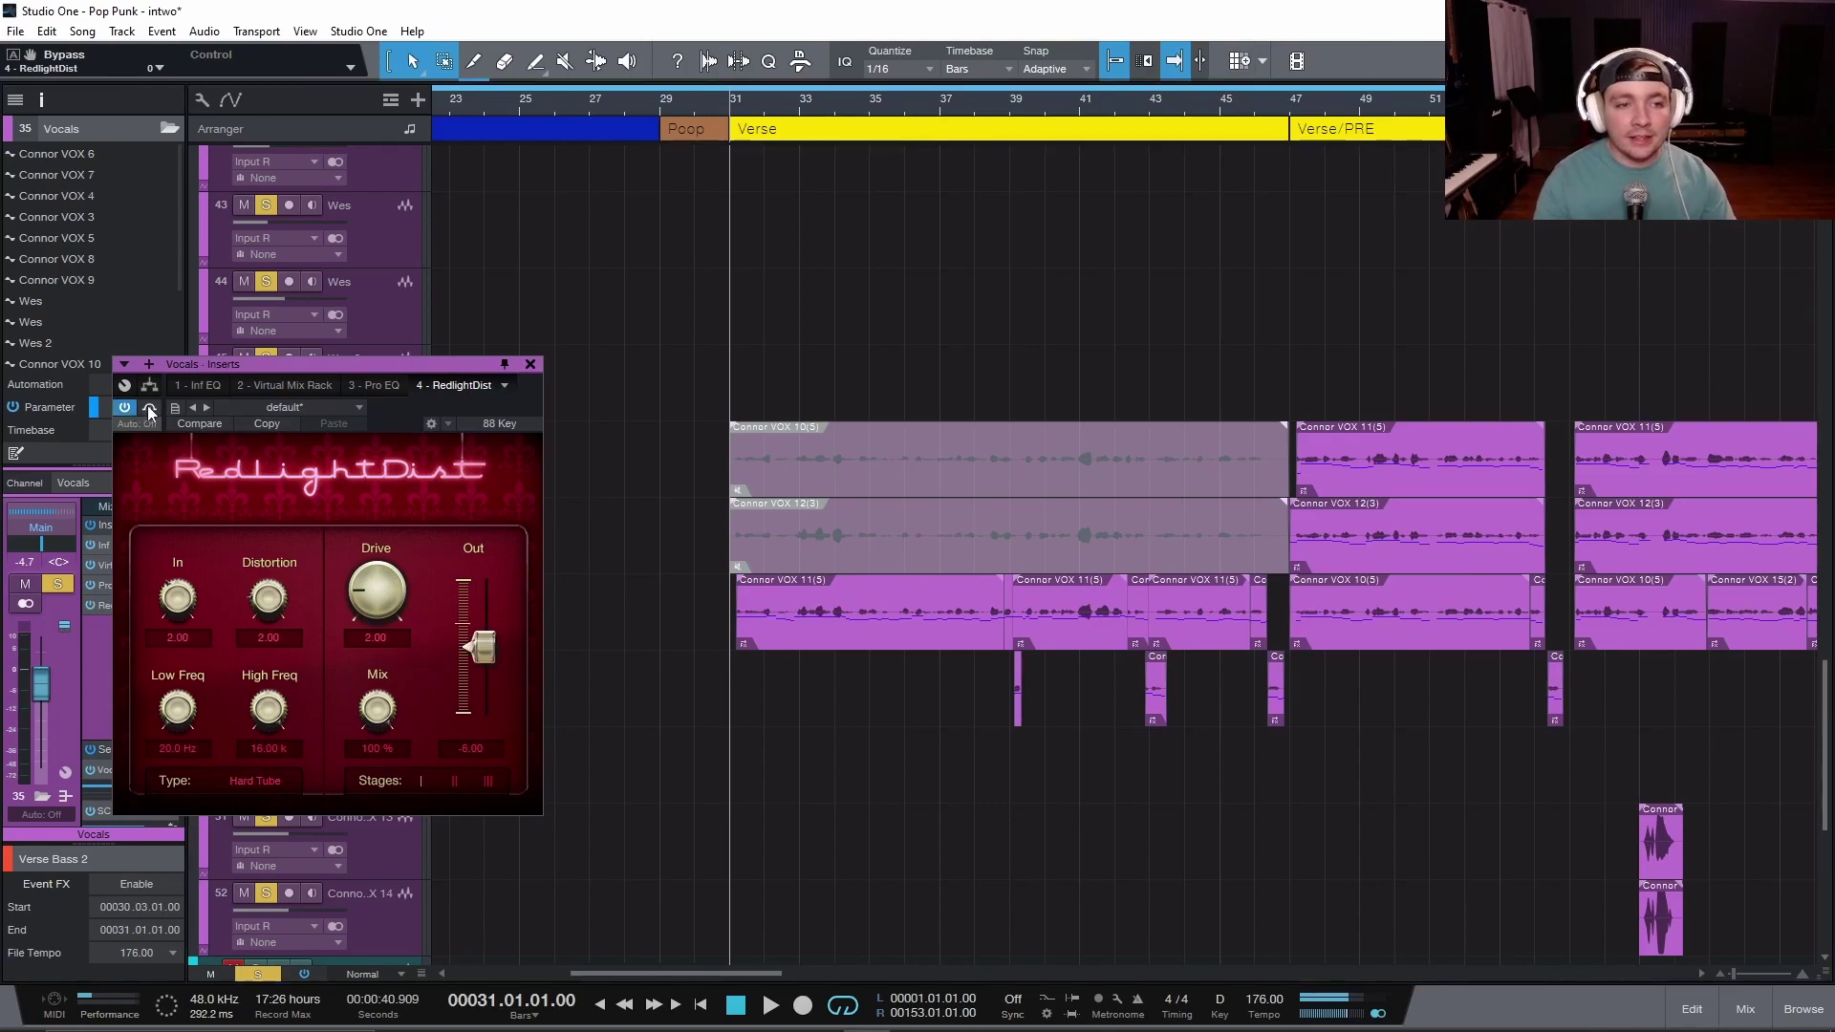
left_click(148, 407)
key("space")
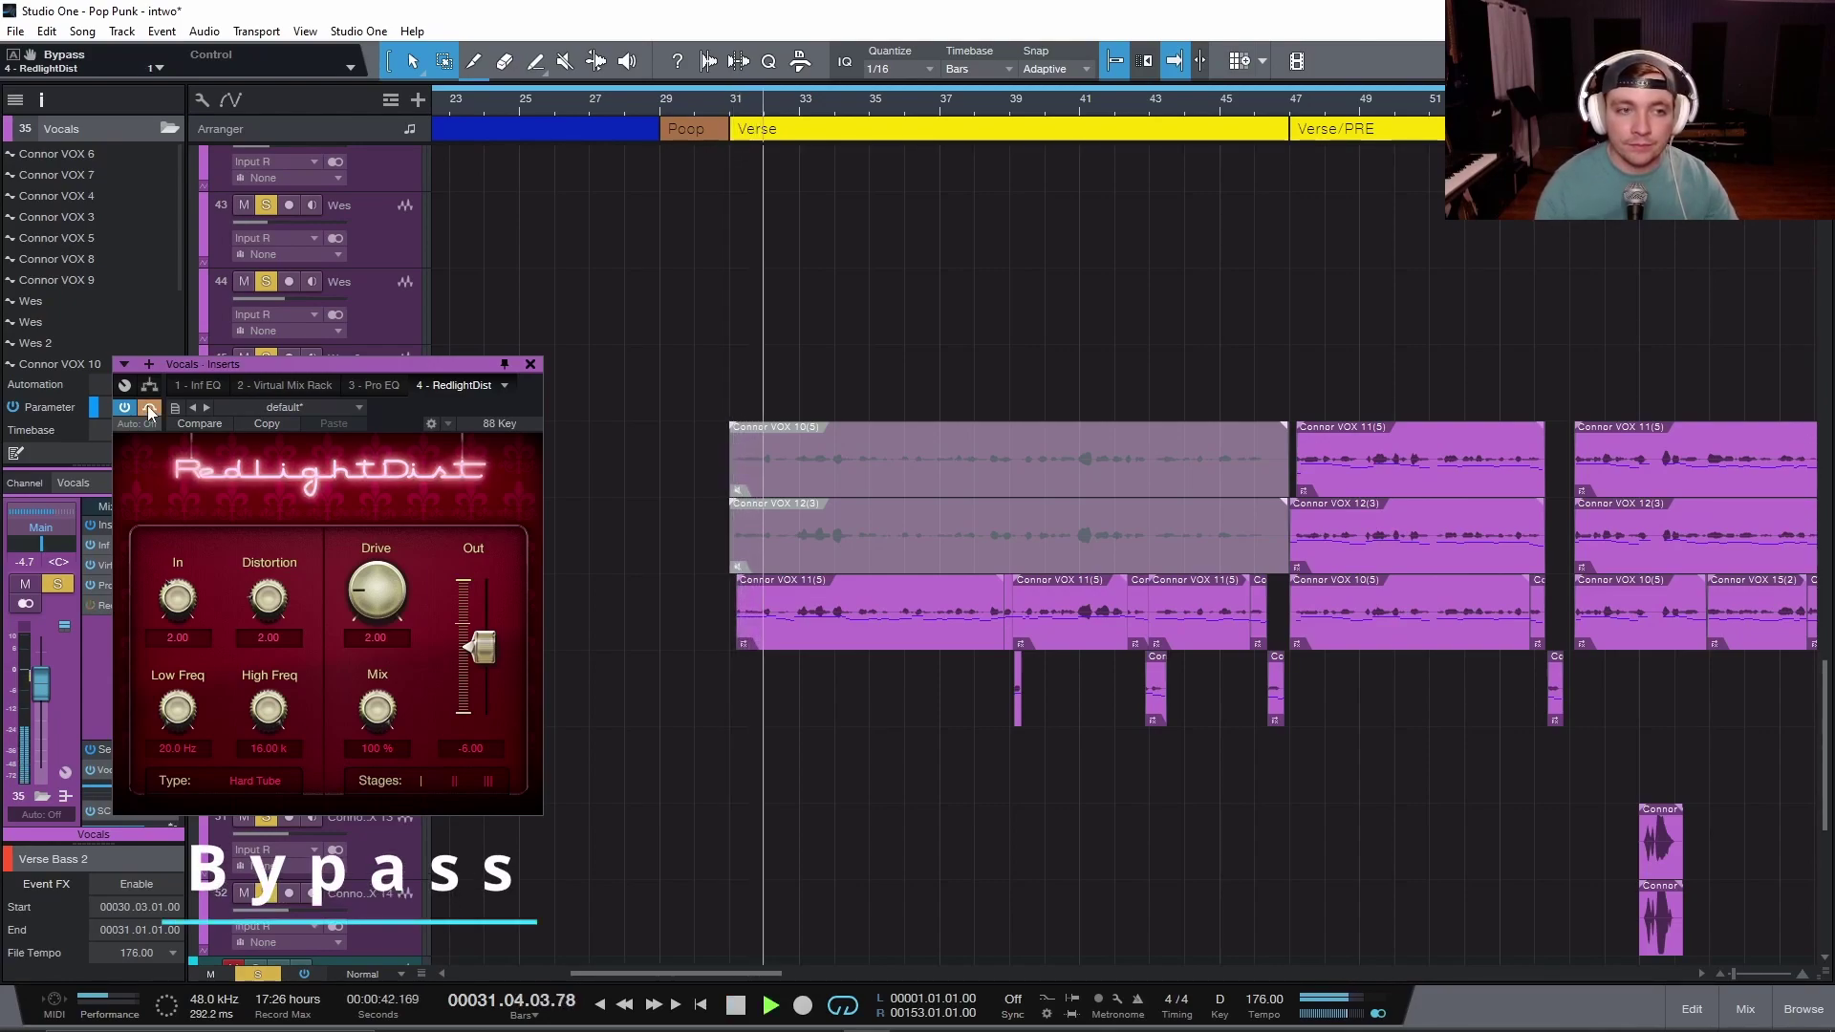
left_click(148, 407)
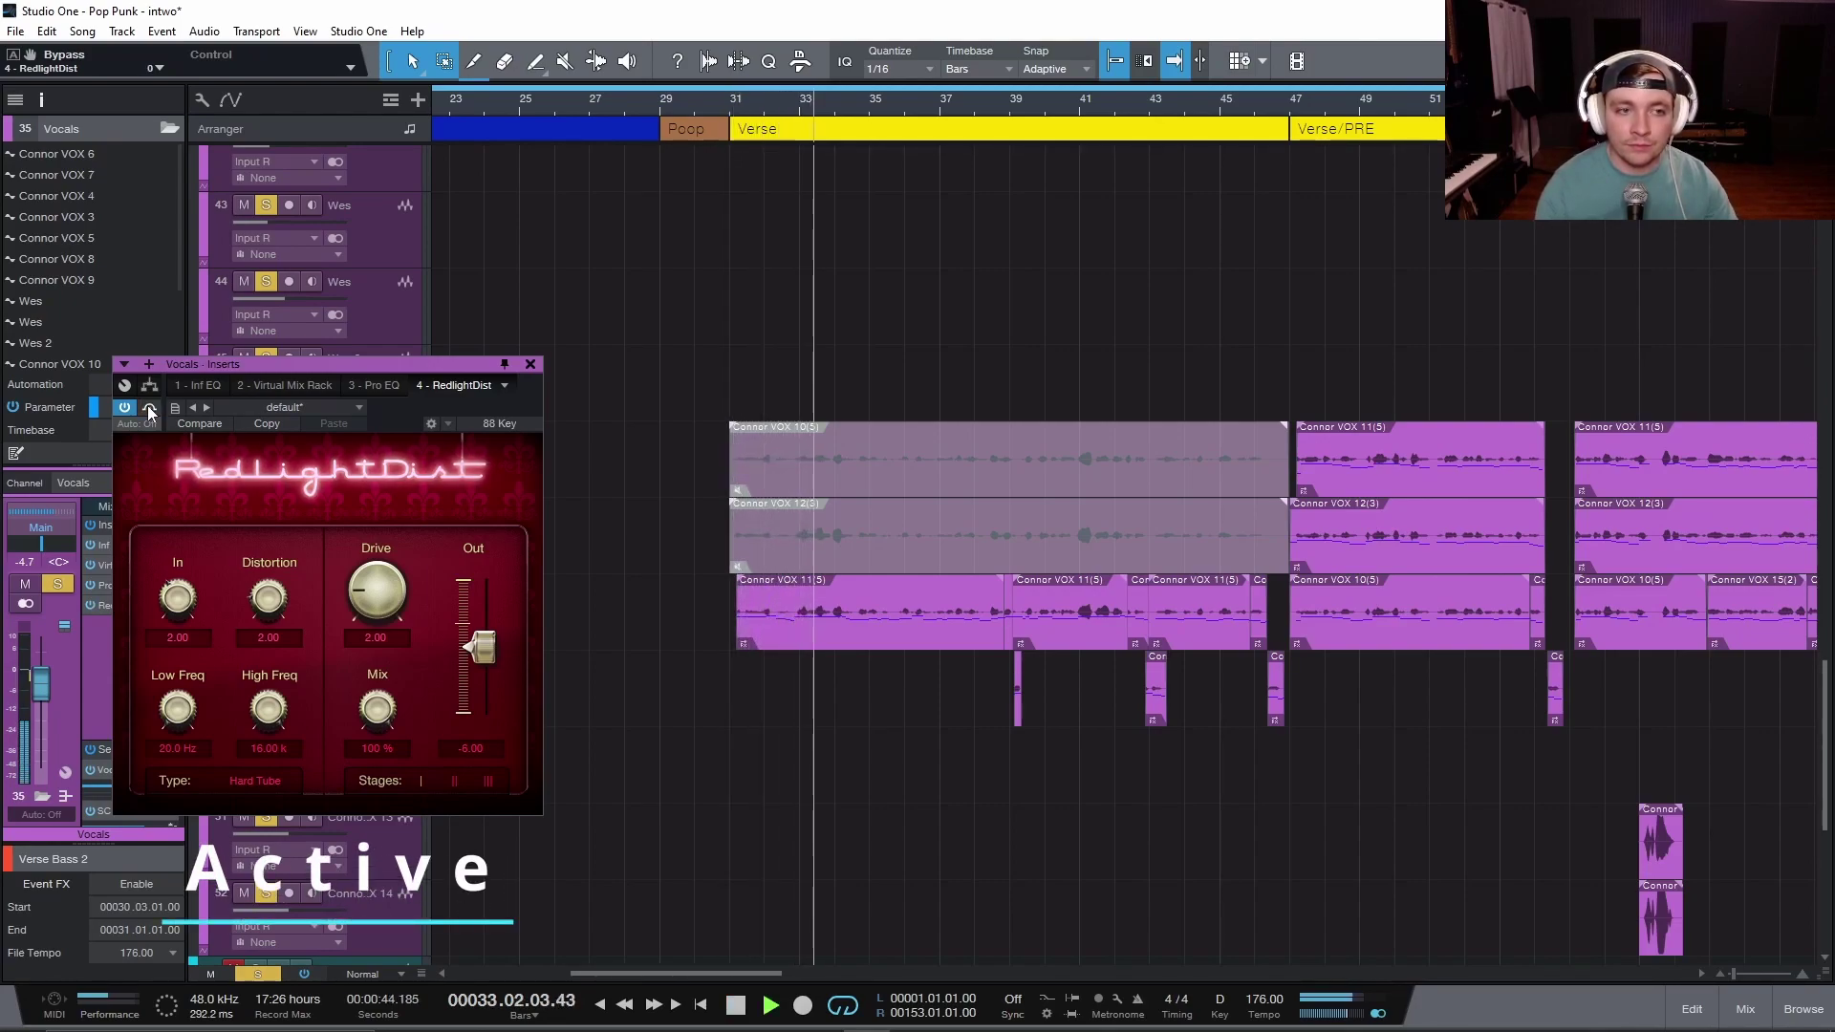
left_click(148, 407)
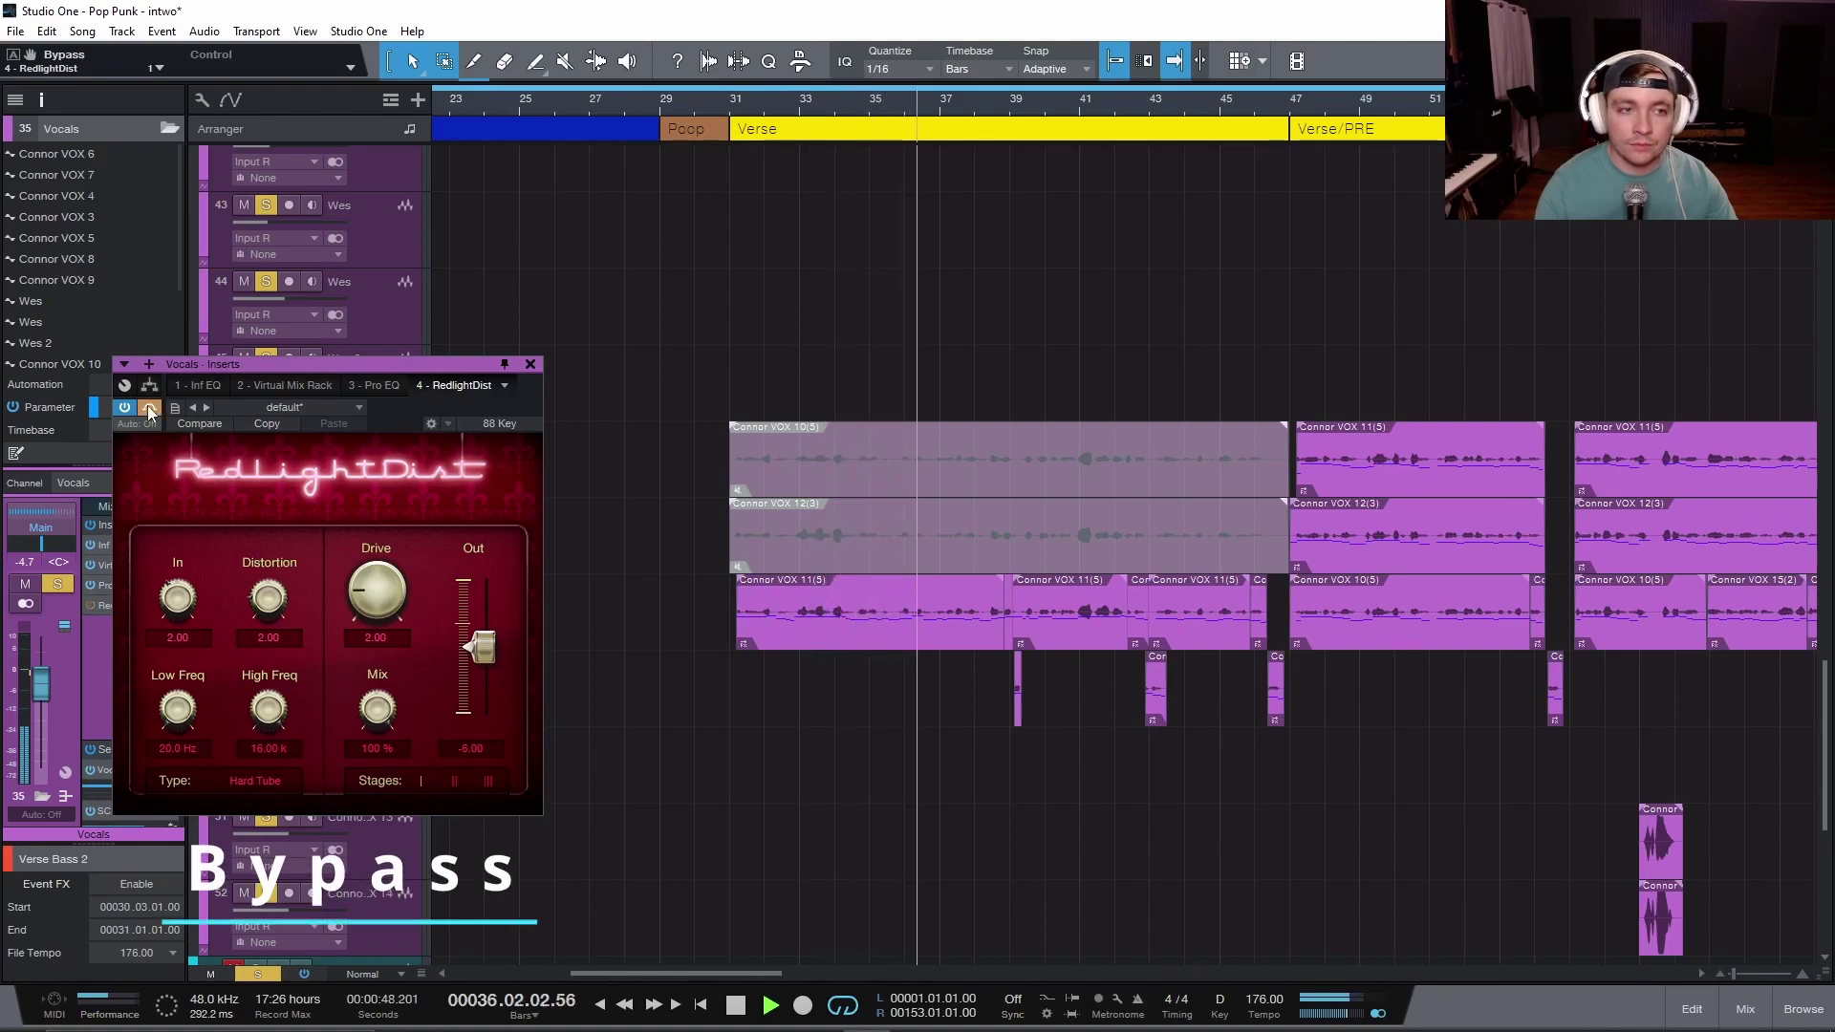
left_click(149, 408)
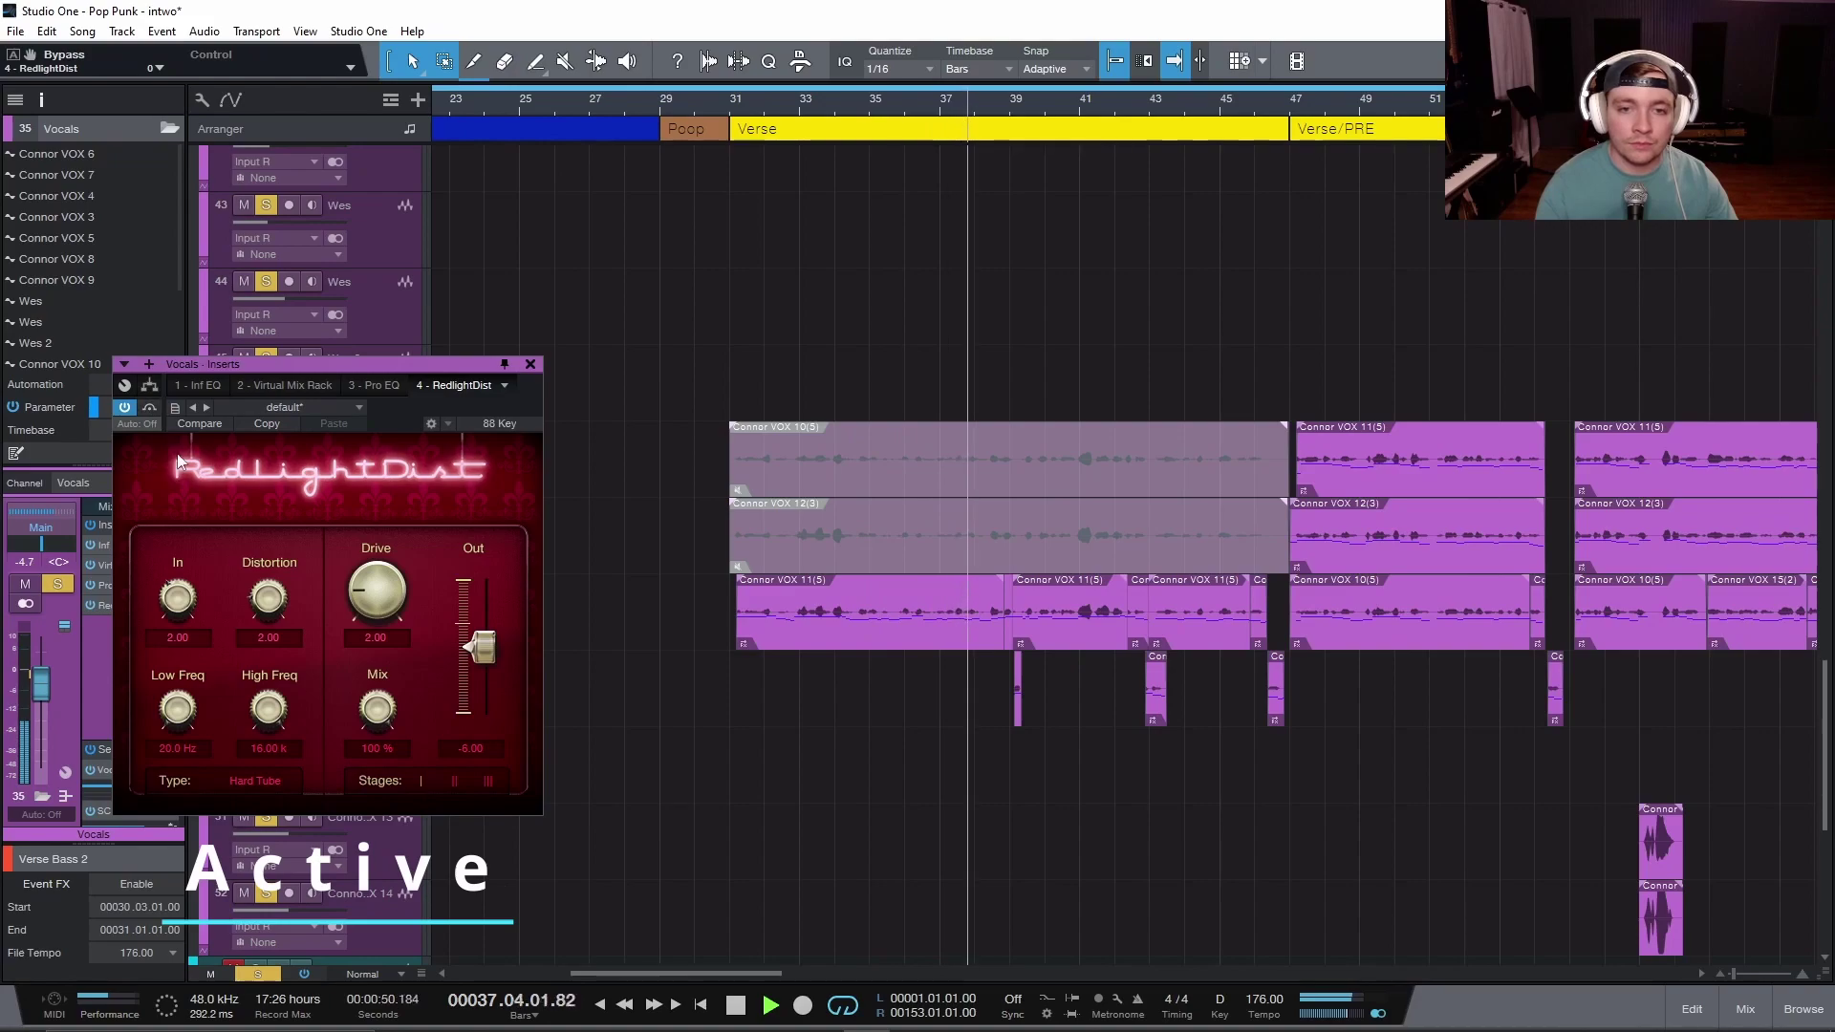
left_click(530, 364)
key("space")
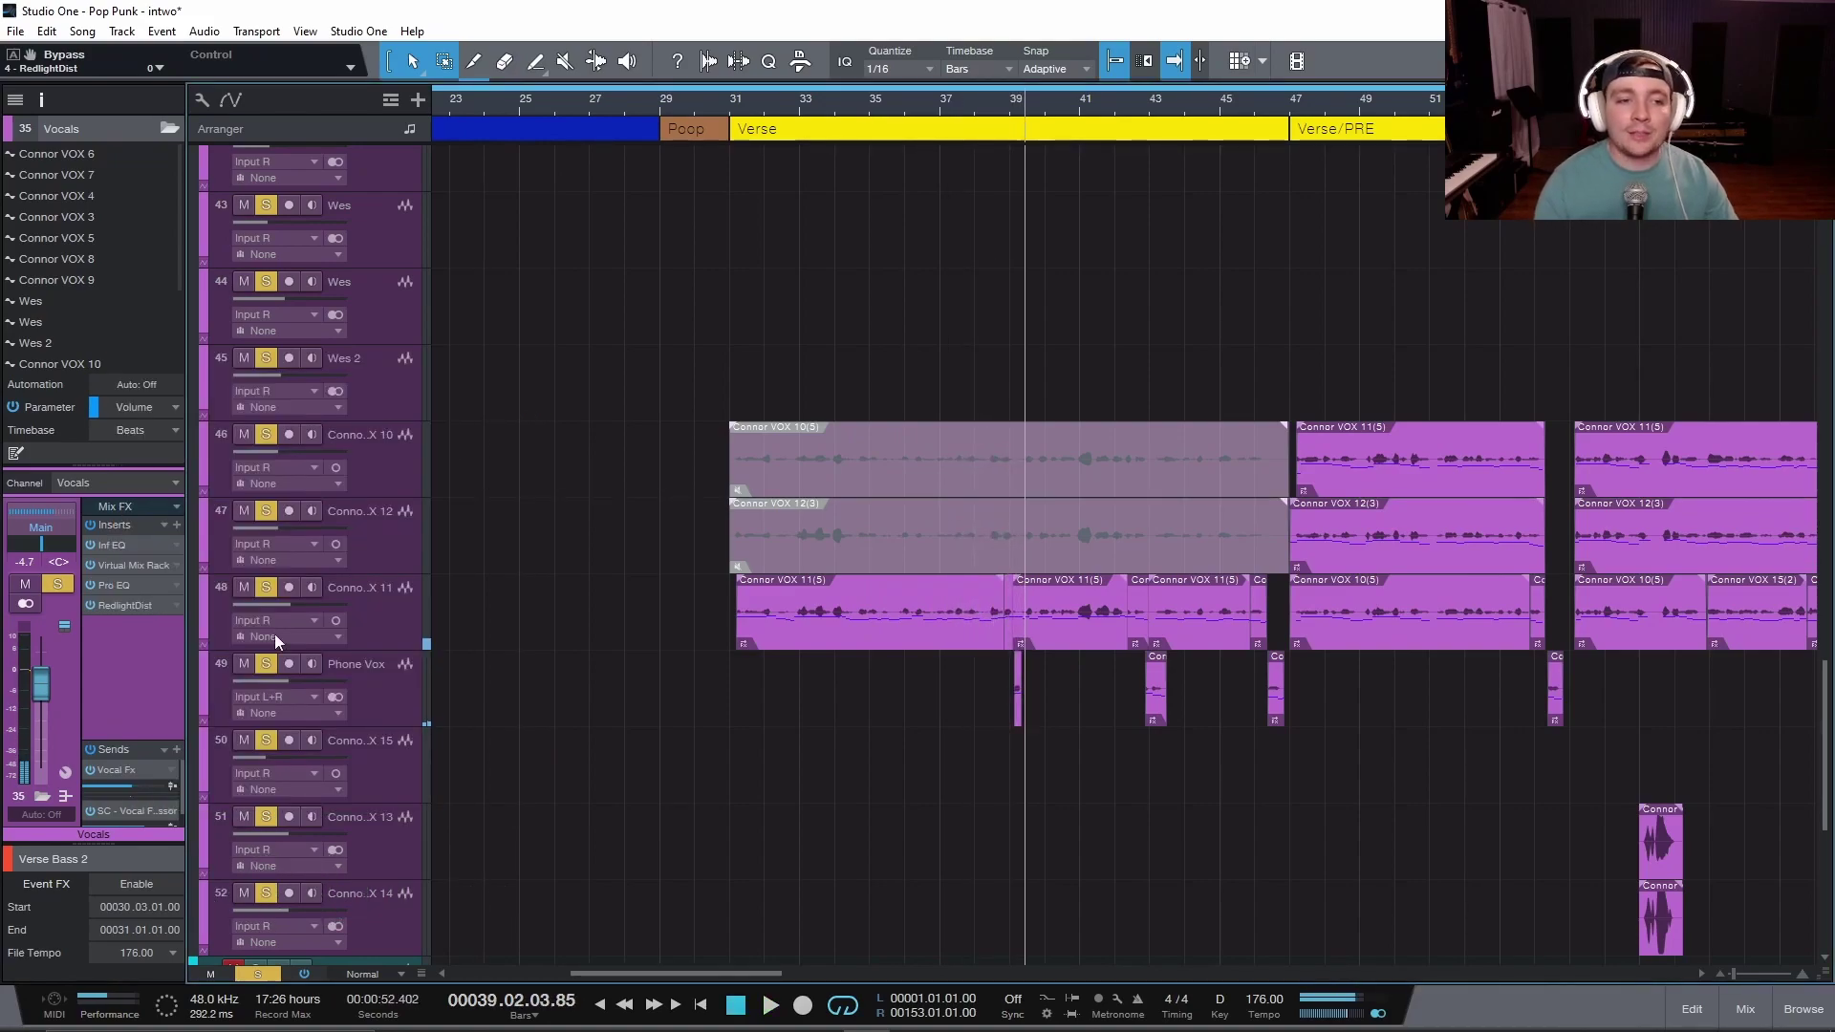
Reopen the Vocals RedlightDist insert, clear all solos and place the playhead just before the Verse
double_click(115, 603)
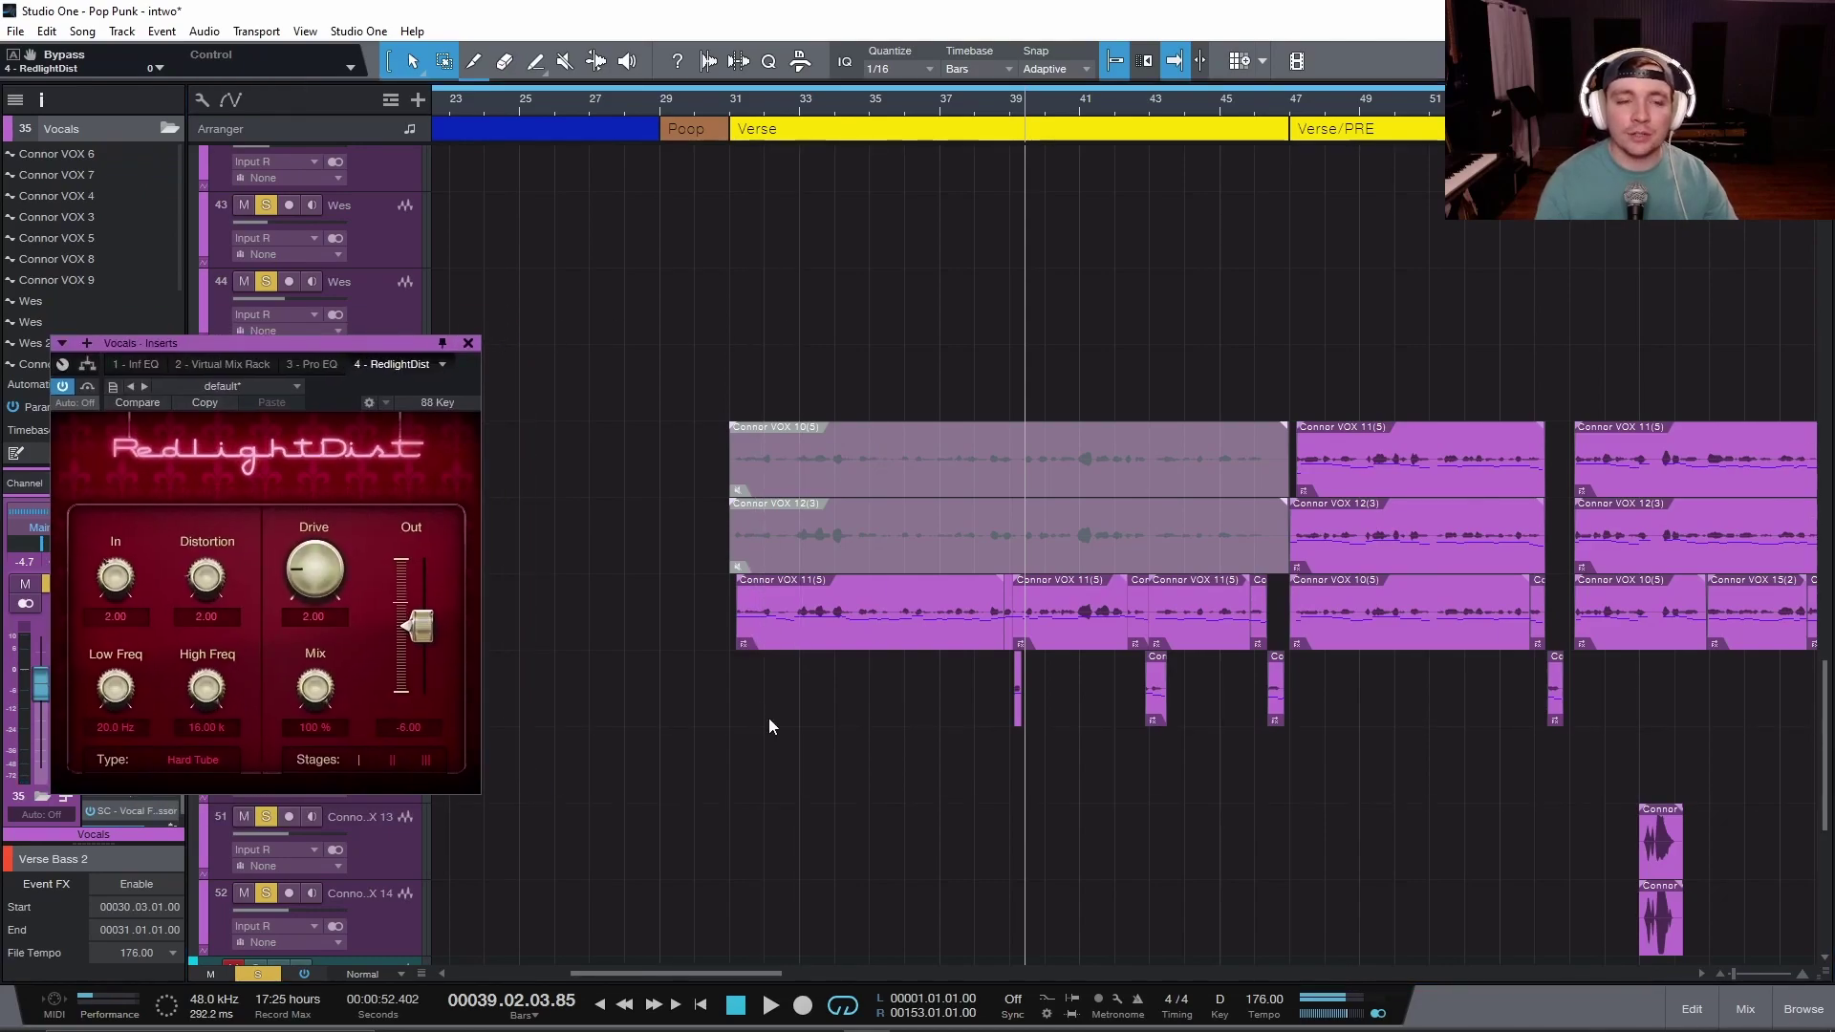
left_click_drag(346, 352, 439, 316)
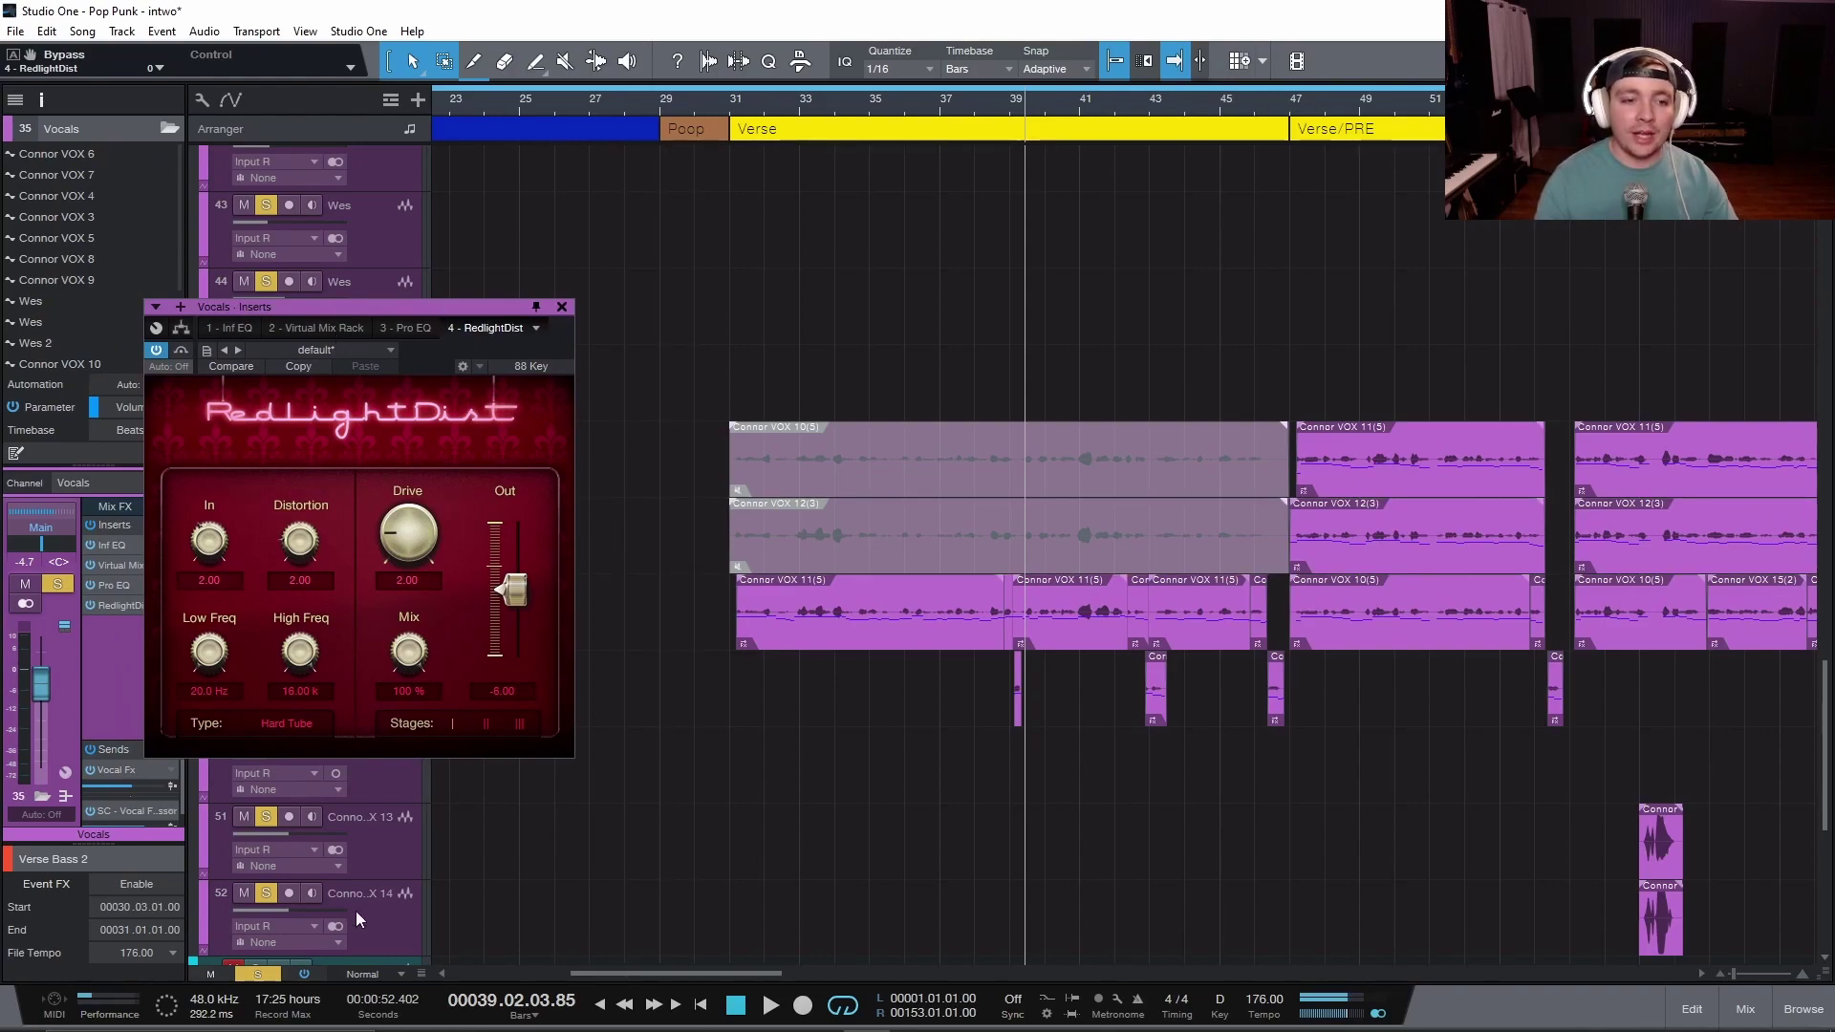
left_click(267, 976)
left_click(716, 389)
Play the full mix from just before the Verse, switching the Vocals RedlightDist between bypassed and active
left_click(180, 349)
key("space")
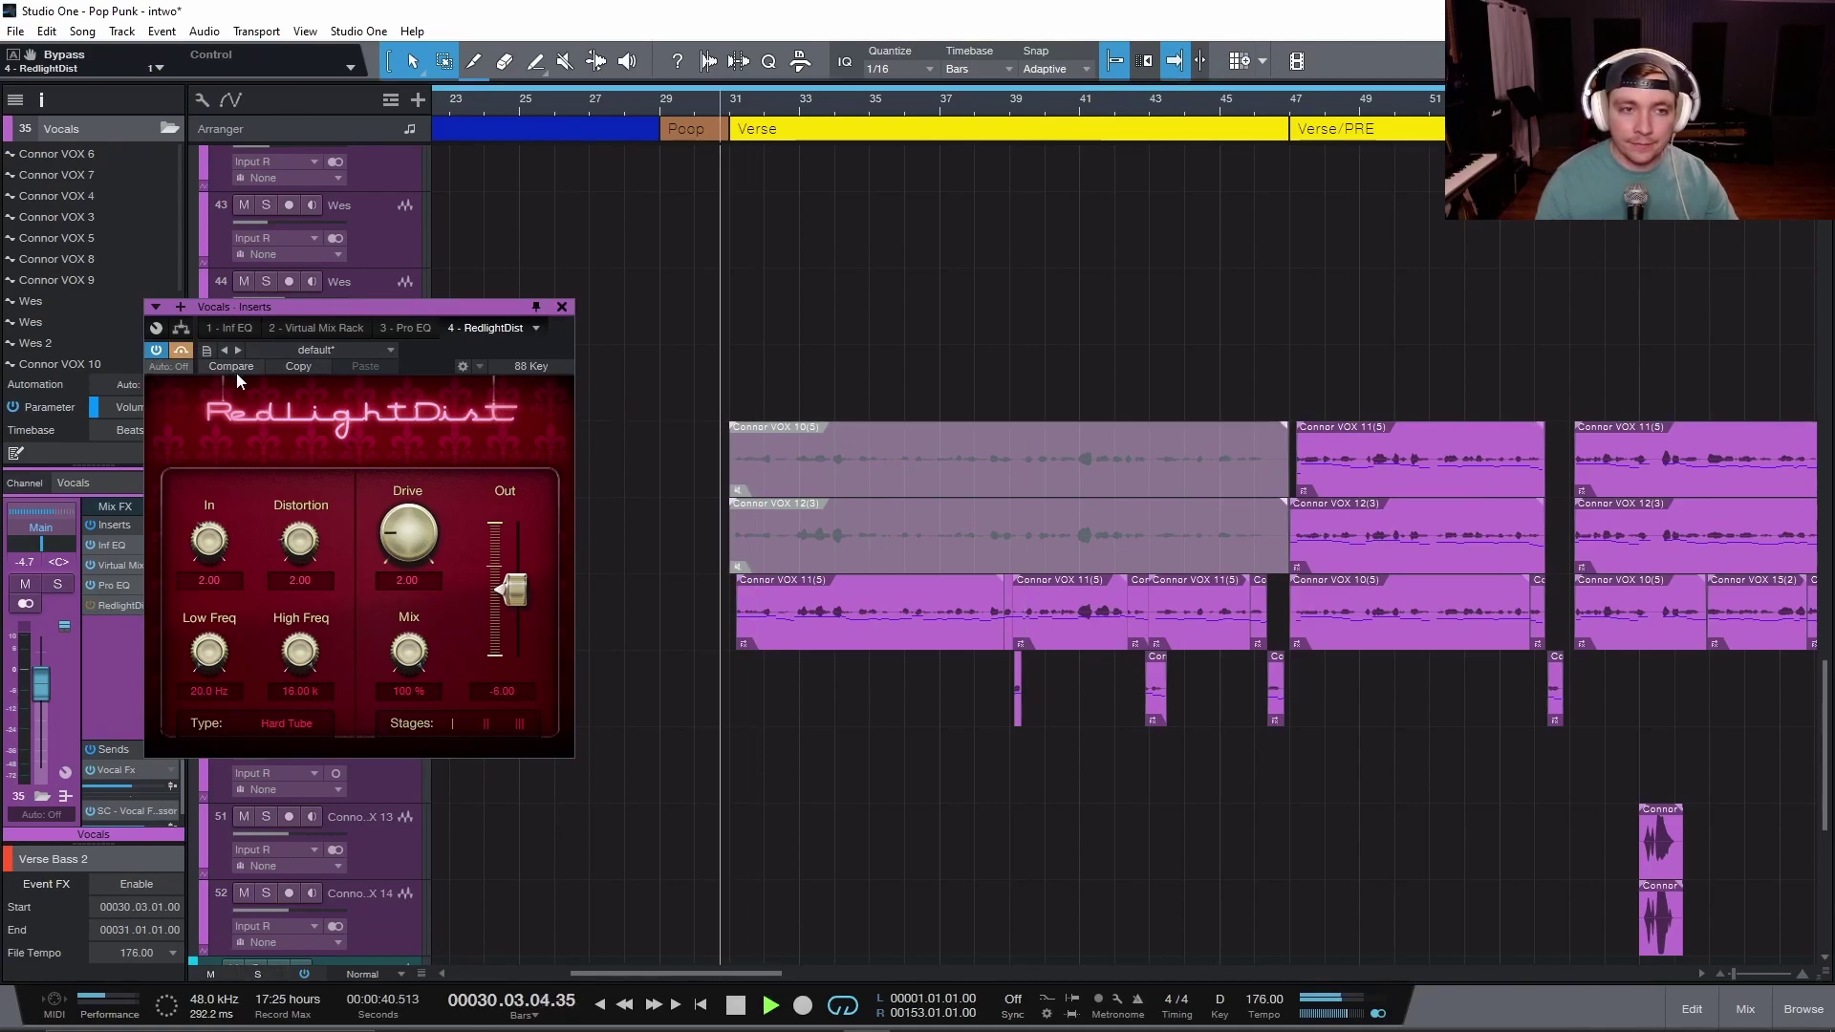
left_click(180, 349)
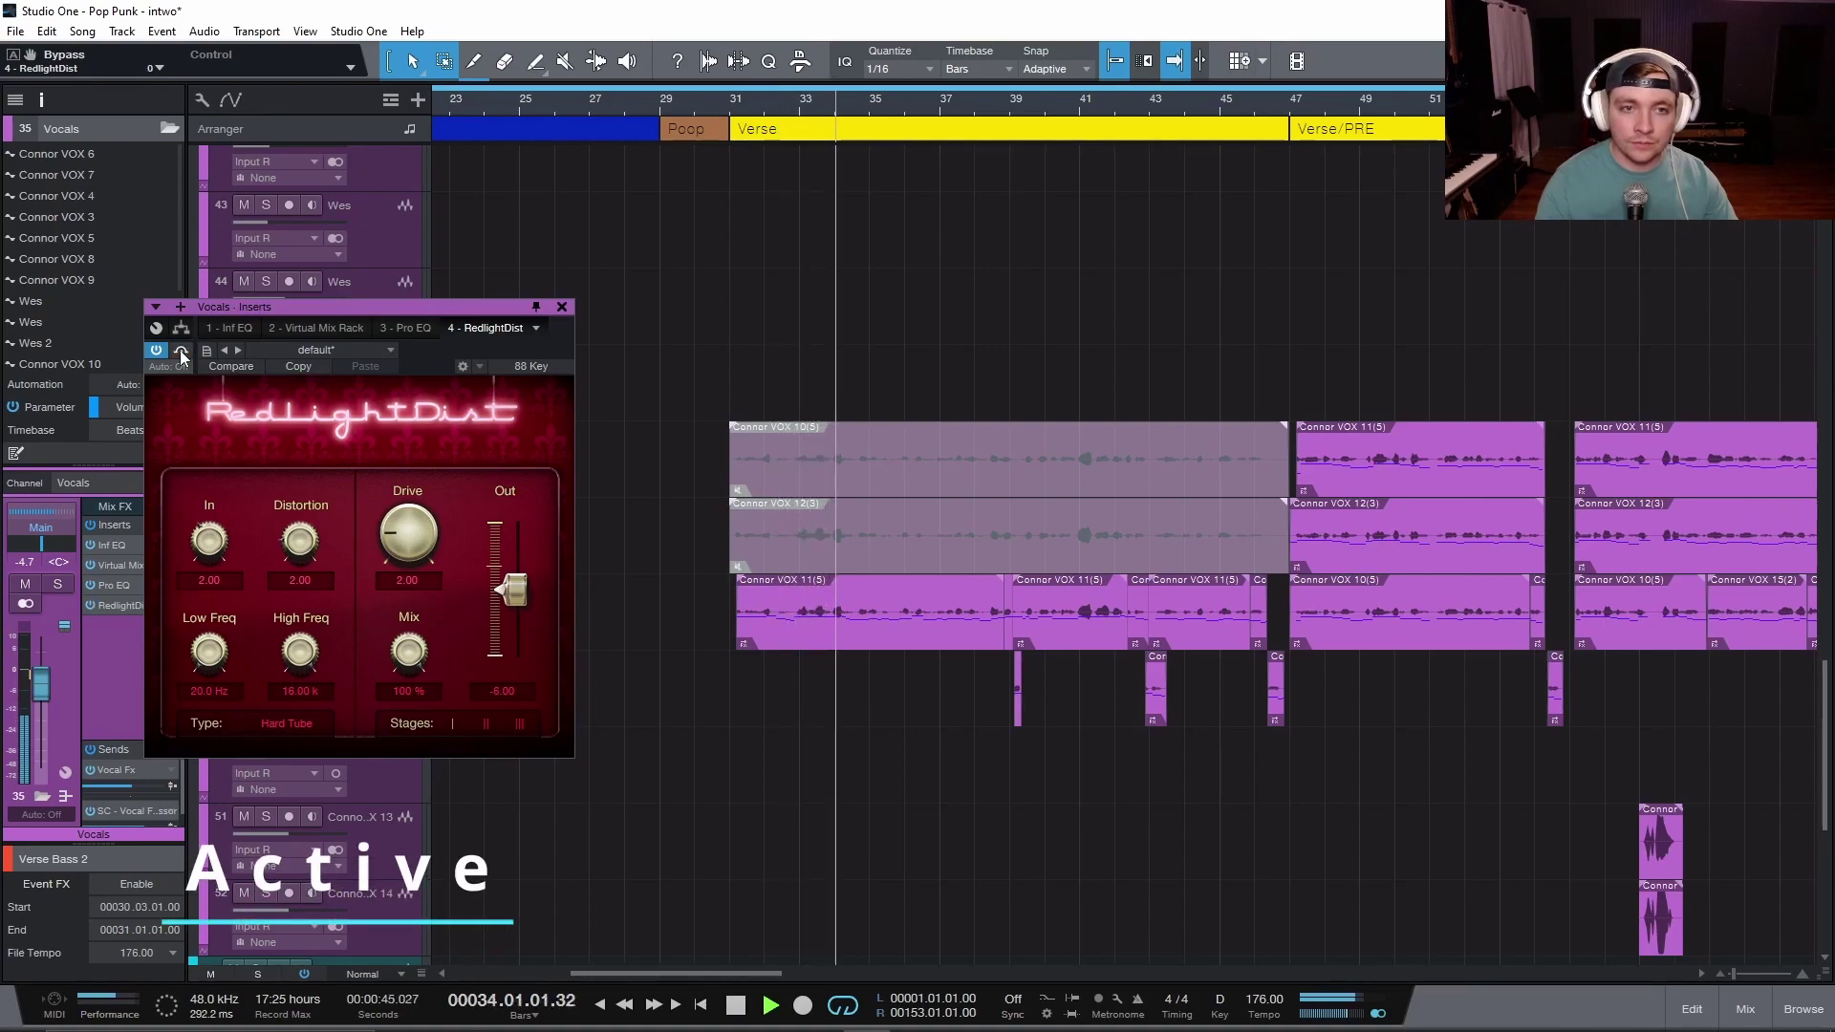
left_click(181, 350)
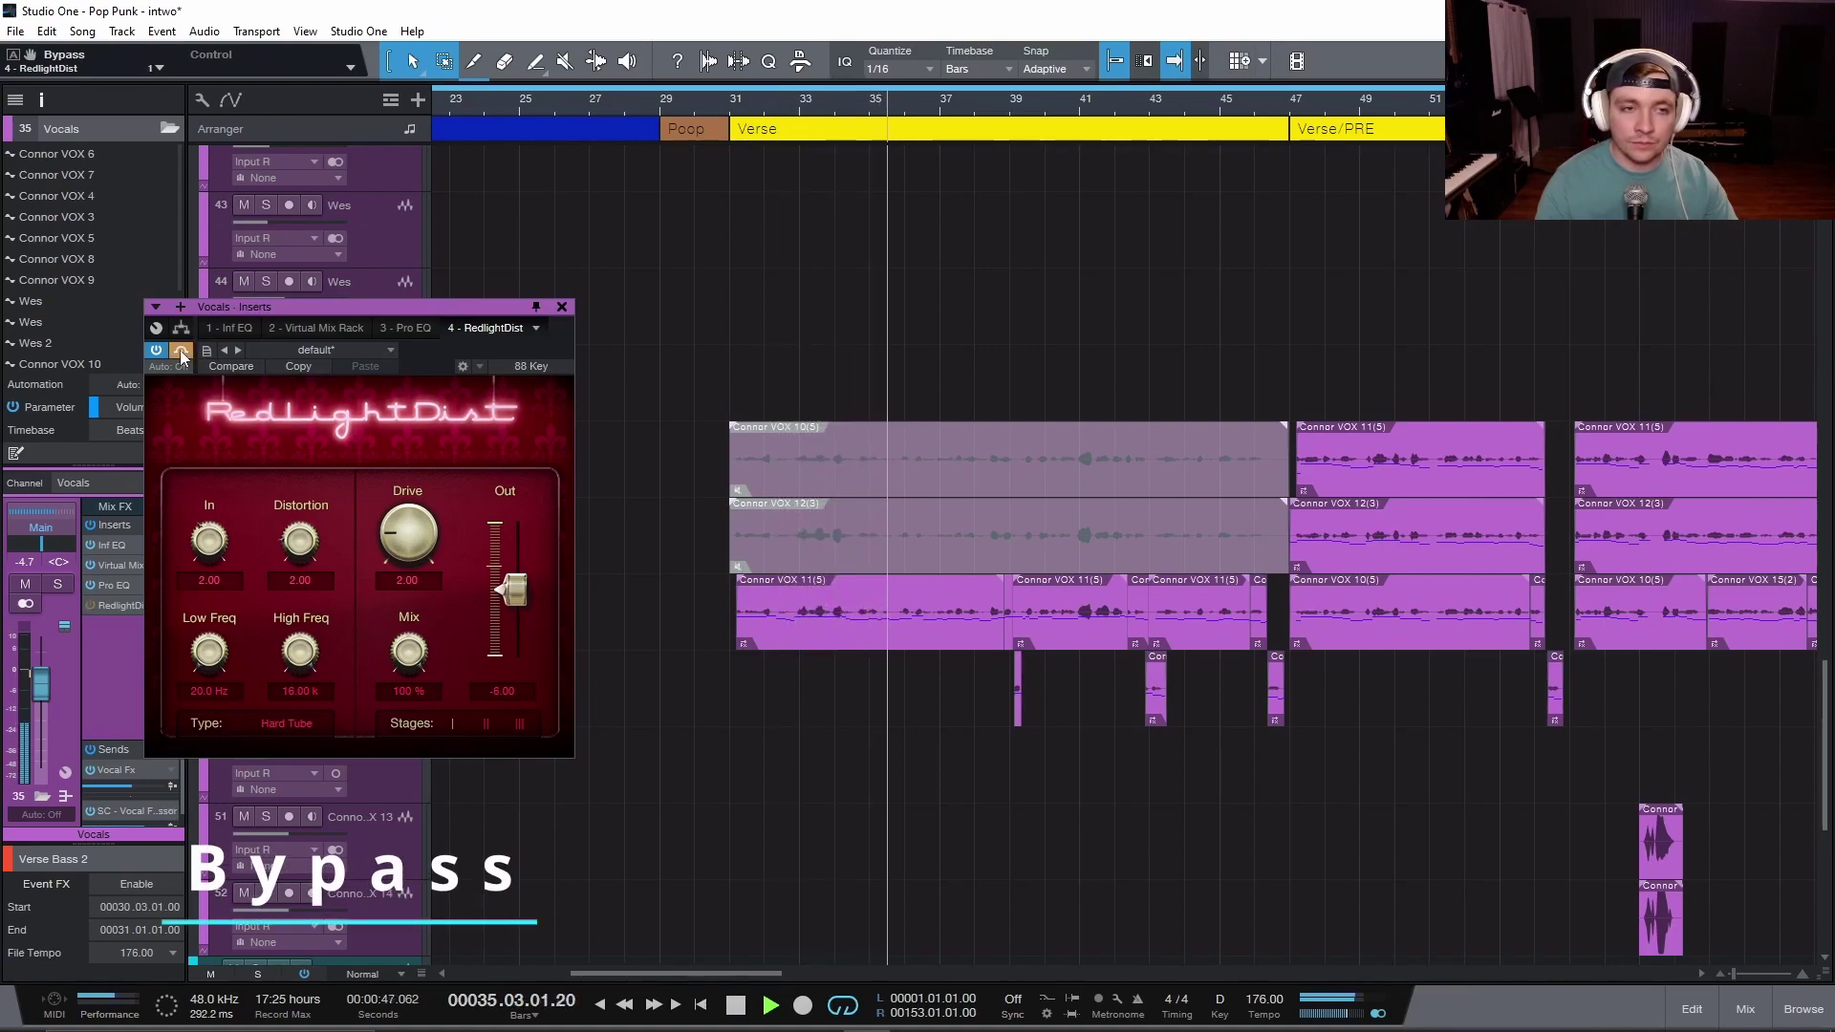
left_click(180, 350)
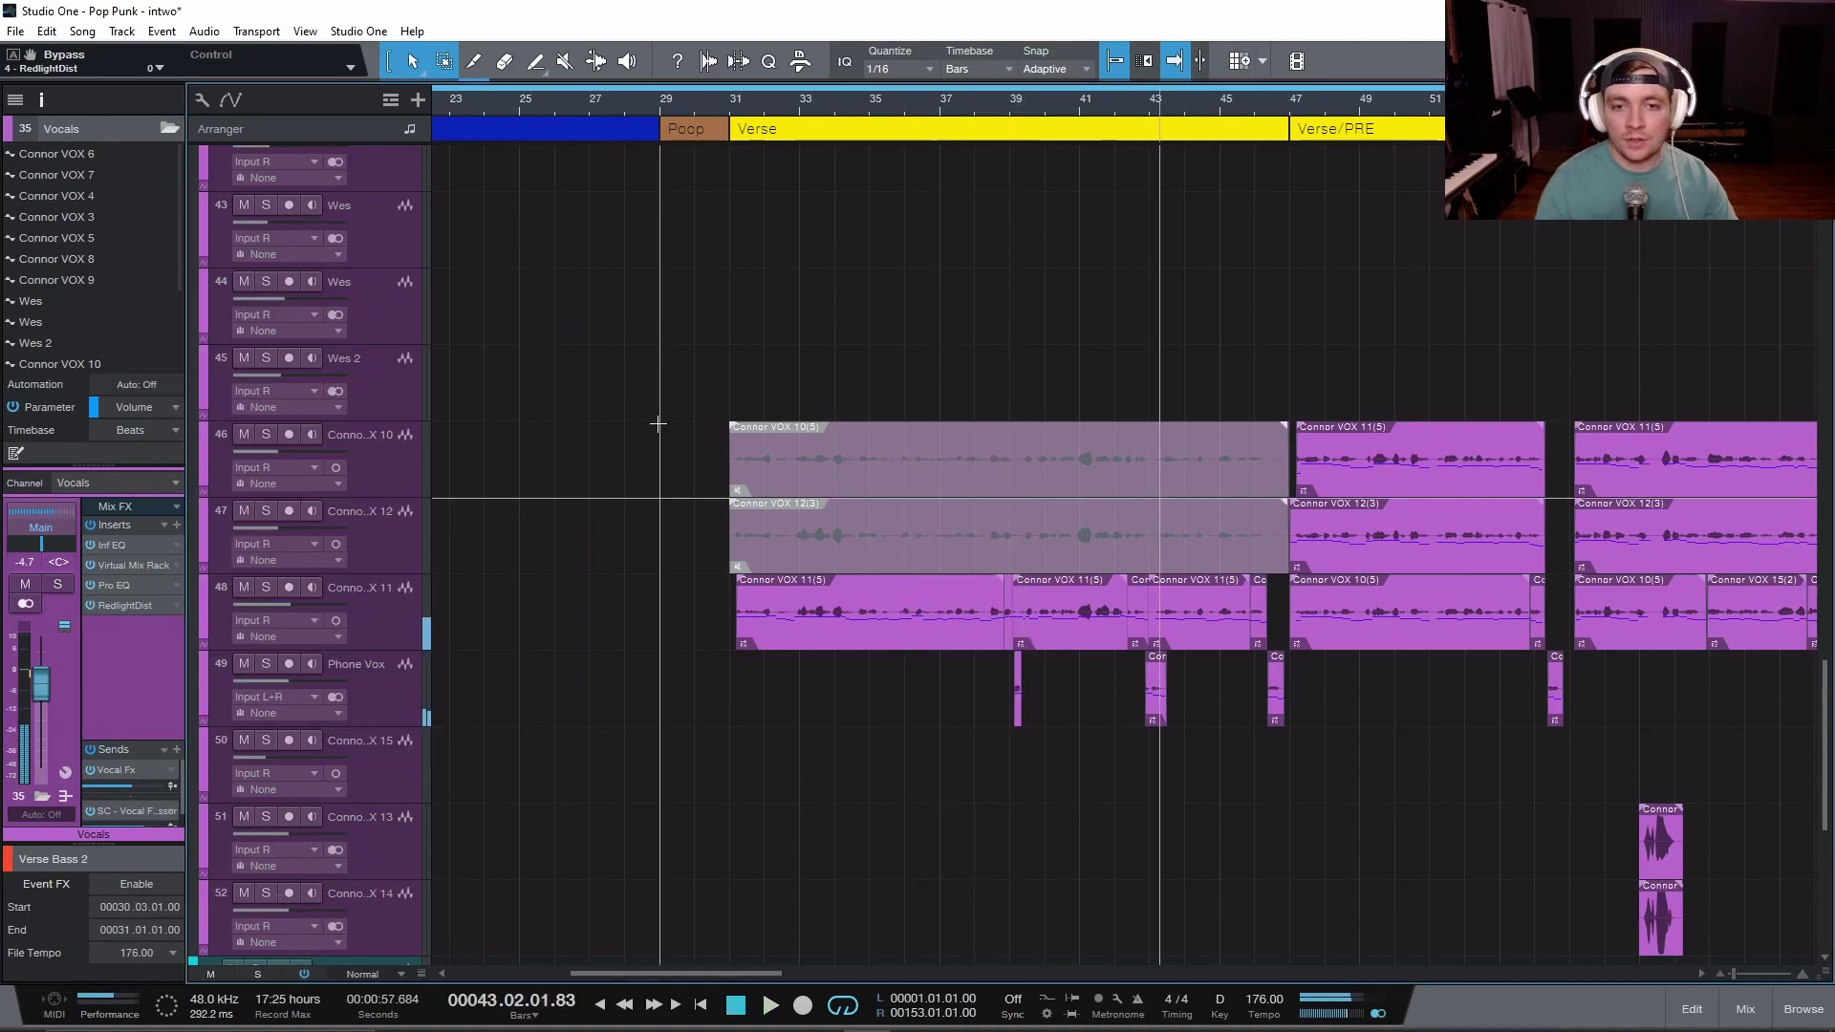
key("shift+w")
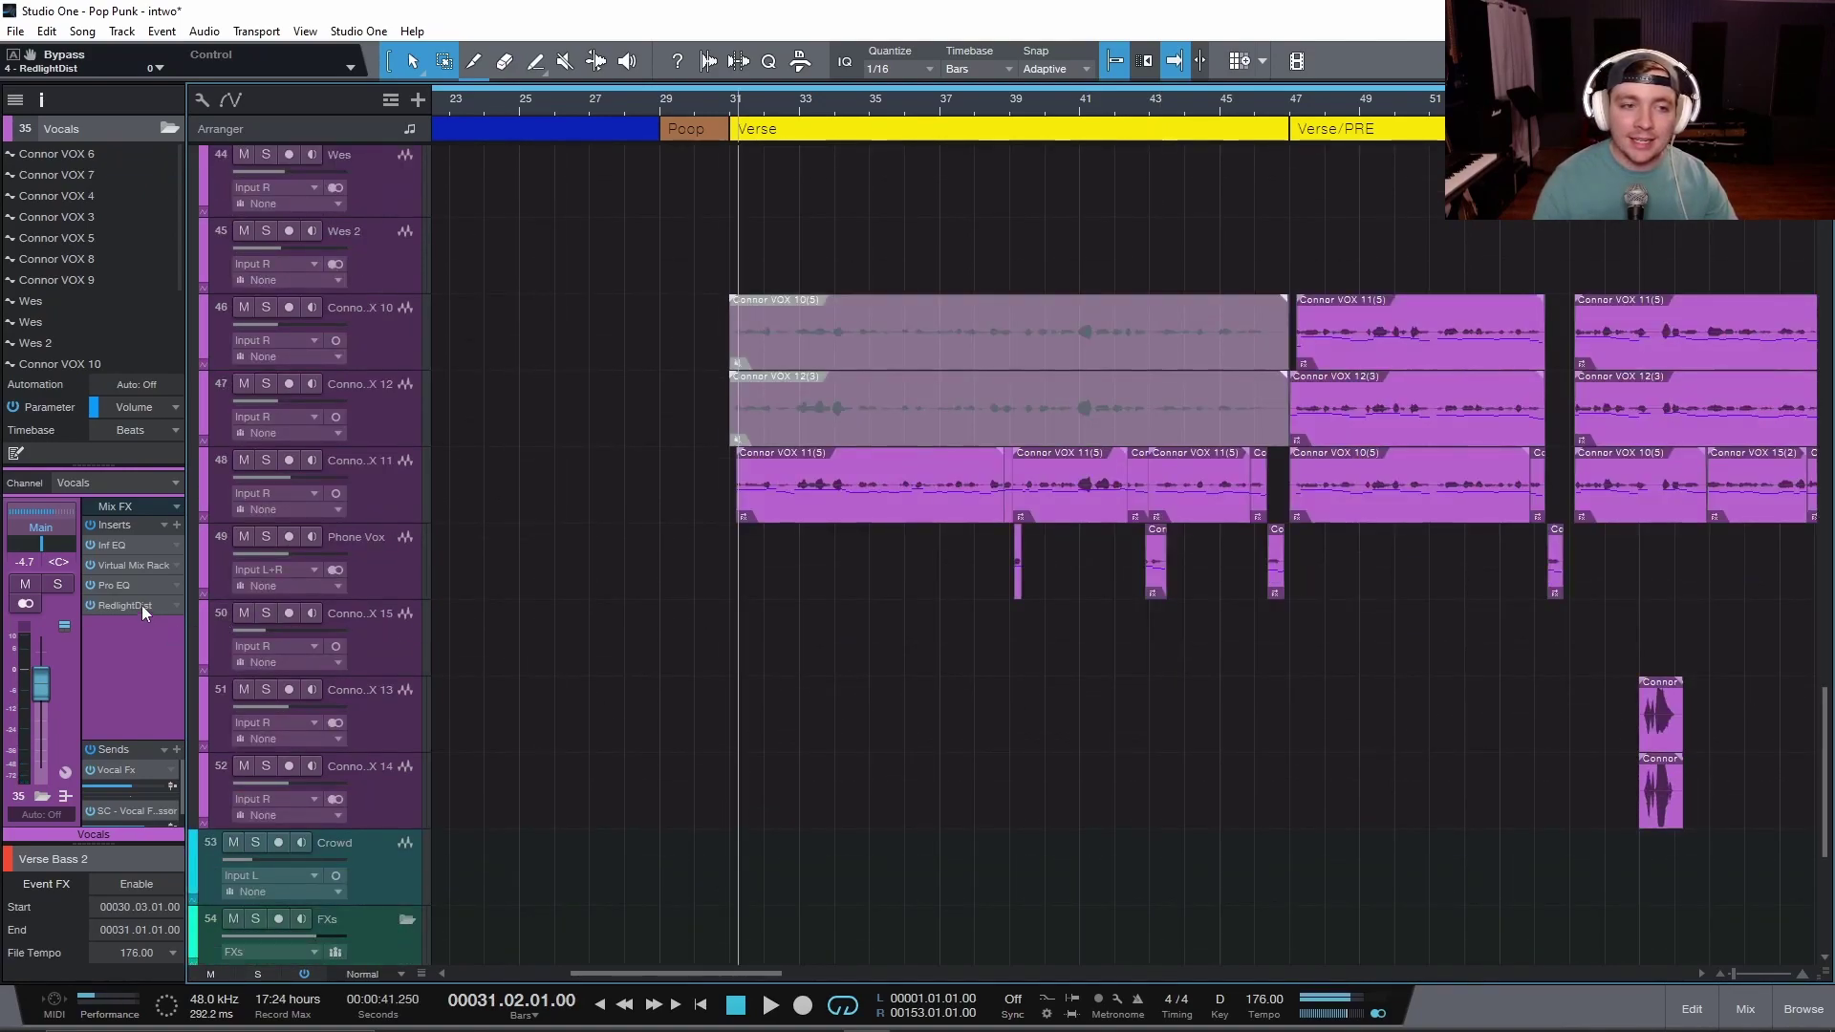
Reopen the Vocals RedlightDist insert and look through its distortion types, keeping Hard Tube
left_click(142, 605)
left_click_drag(356, 319, 480, 320)
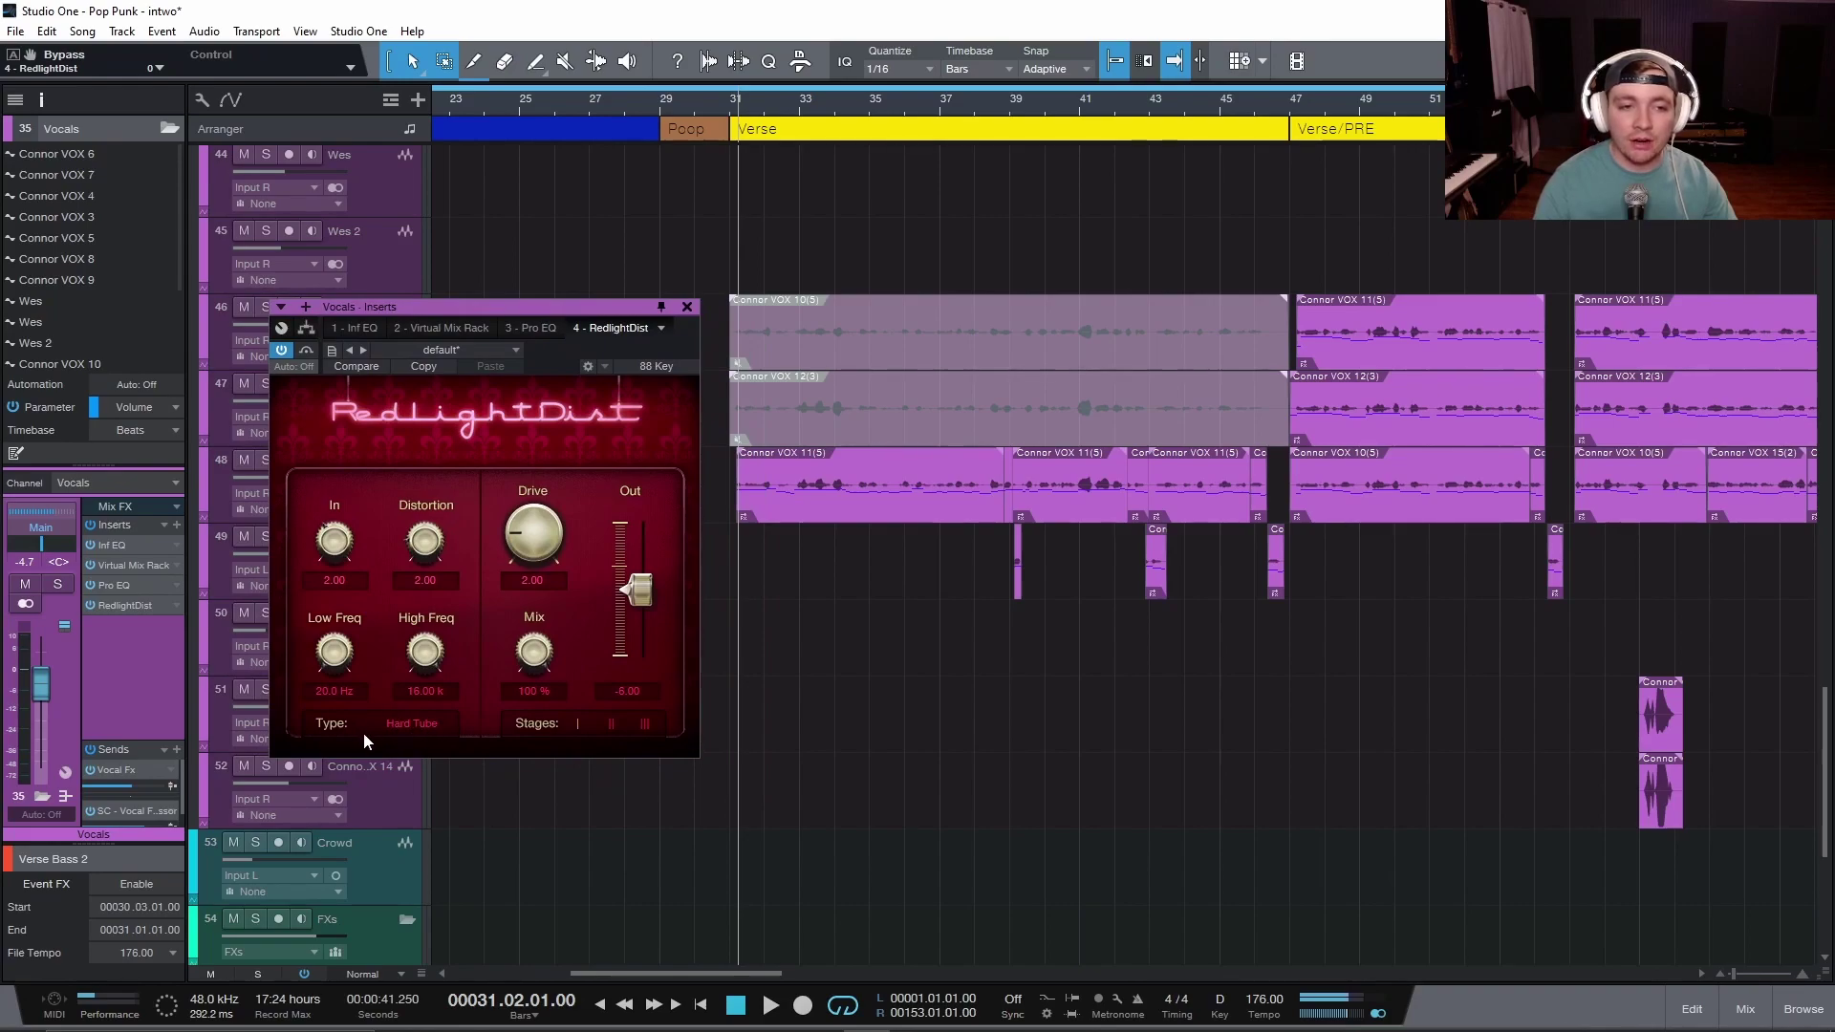
left_click(412, 722)
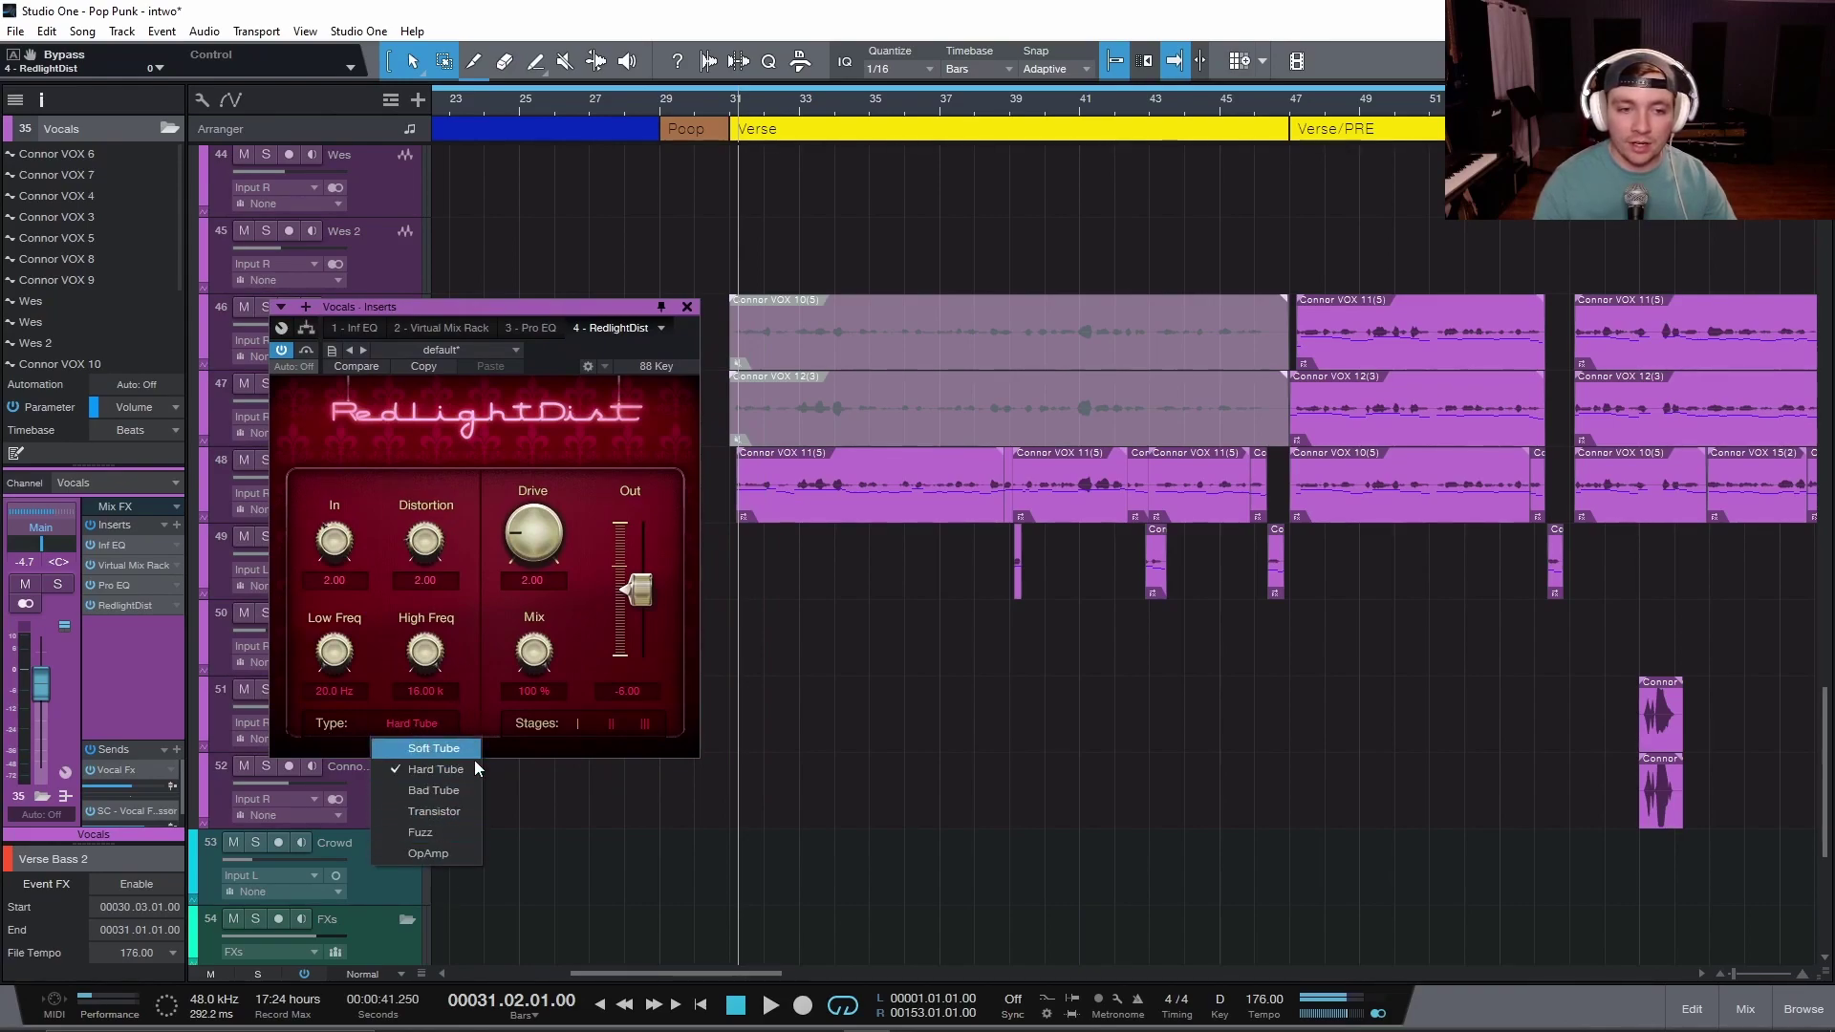
left_click(593, 684)
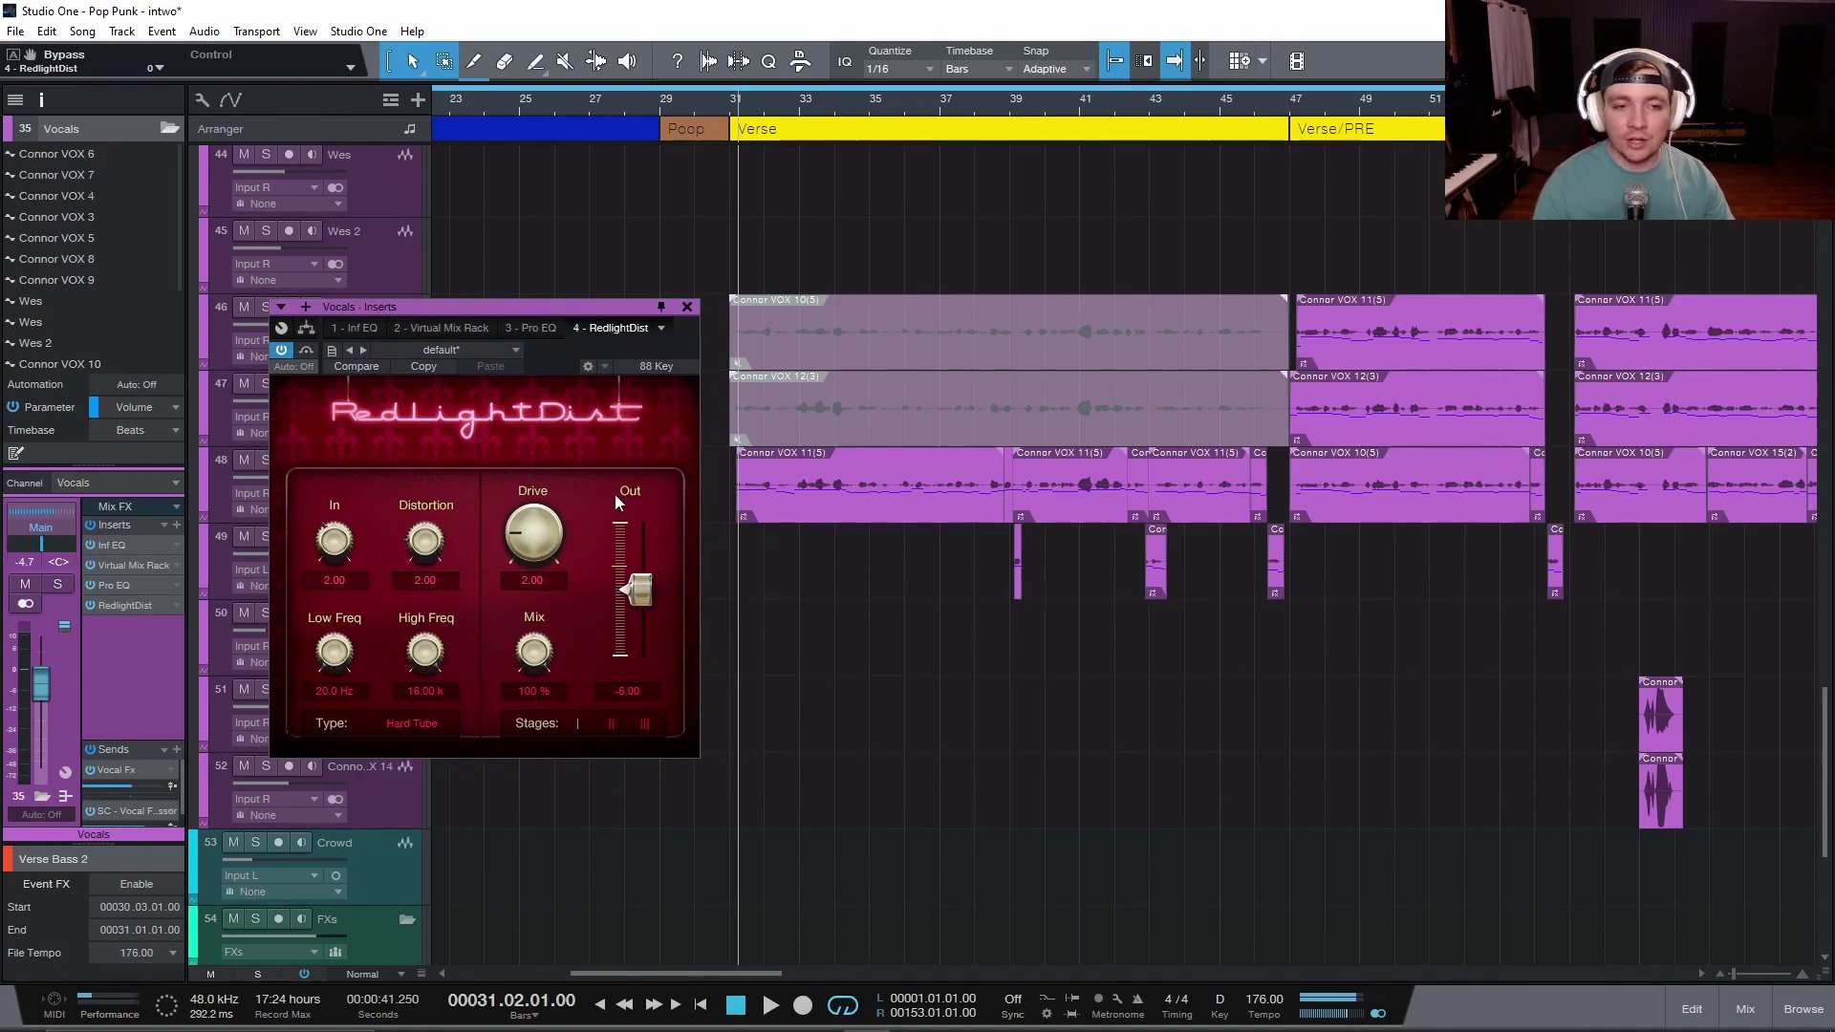
left_click(428, 726)
left_click(481, 763)
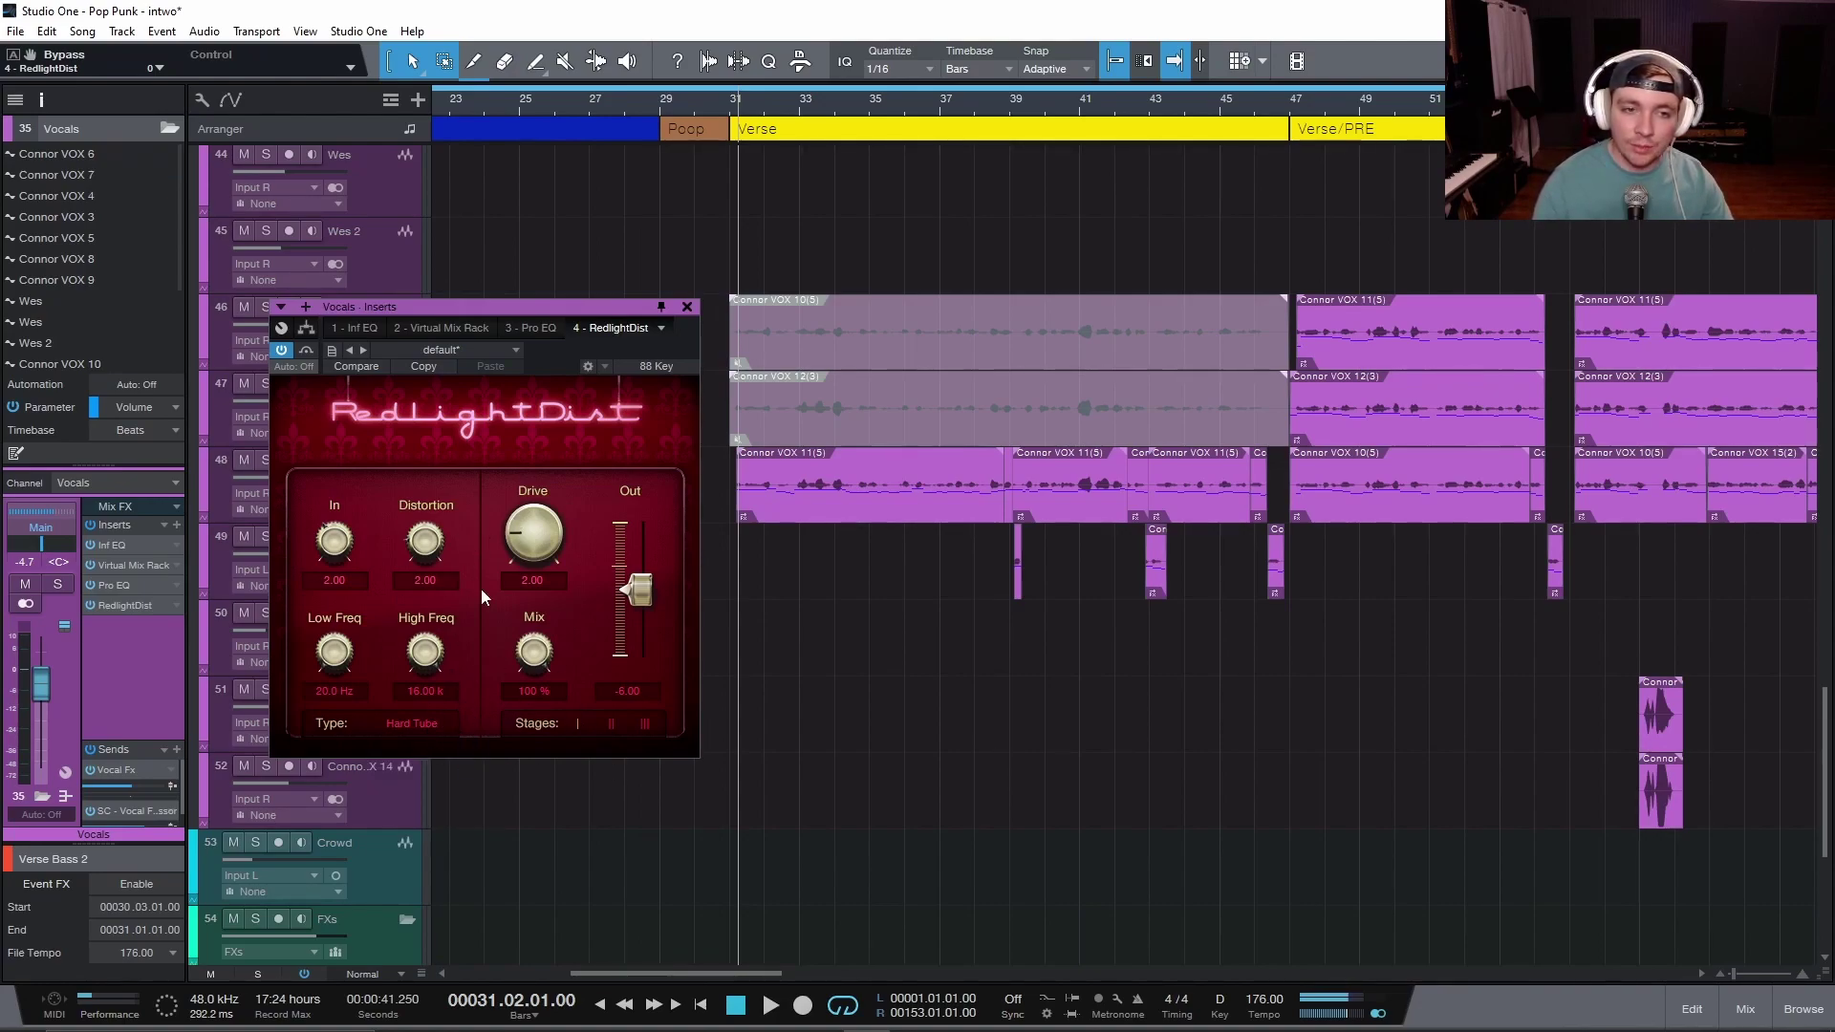
left_click_drag(573, 316, 493, 291)
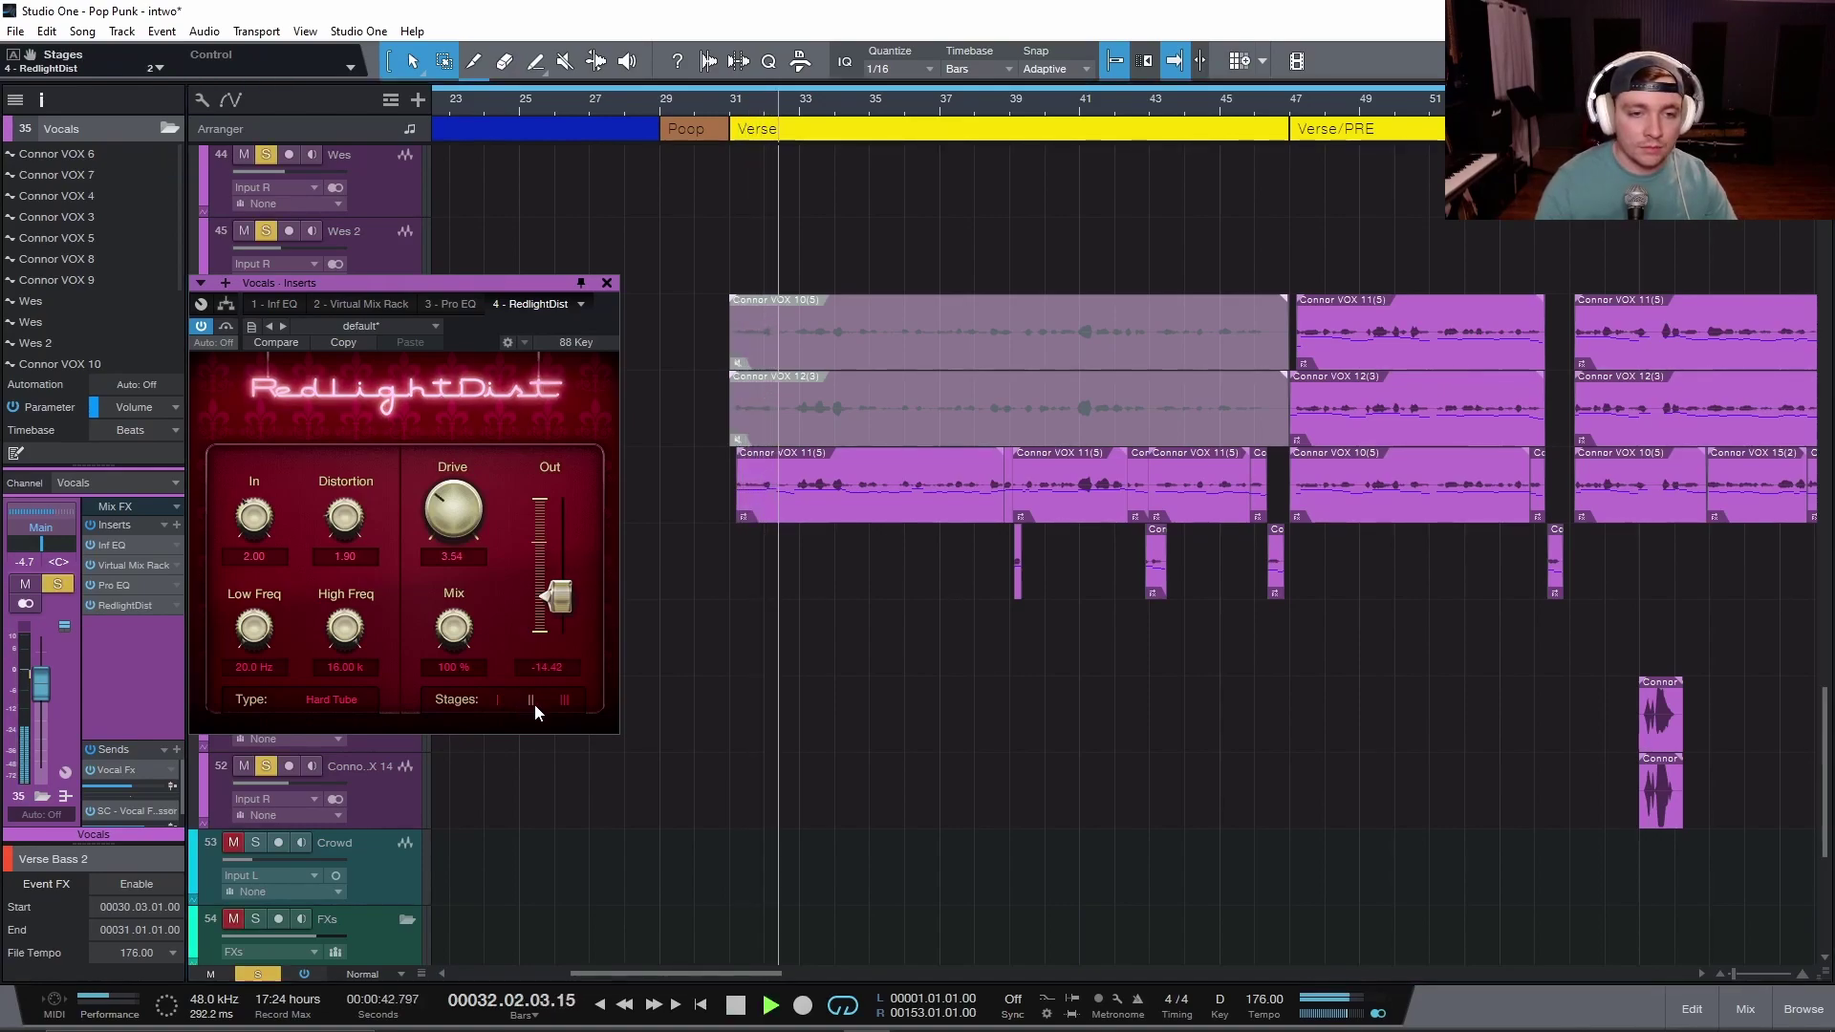
During vocal playback, audition the Soft Tube type with Drive at 3.10 and the Transistor type with Drive at 5.25
left_click(330, 699)
left_click(352, 732)
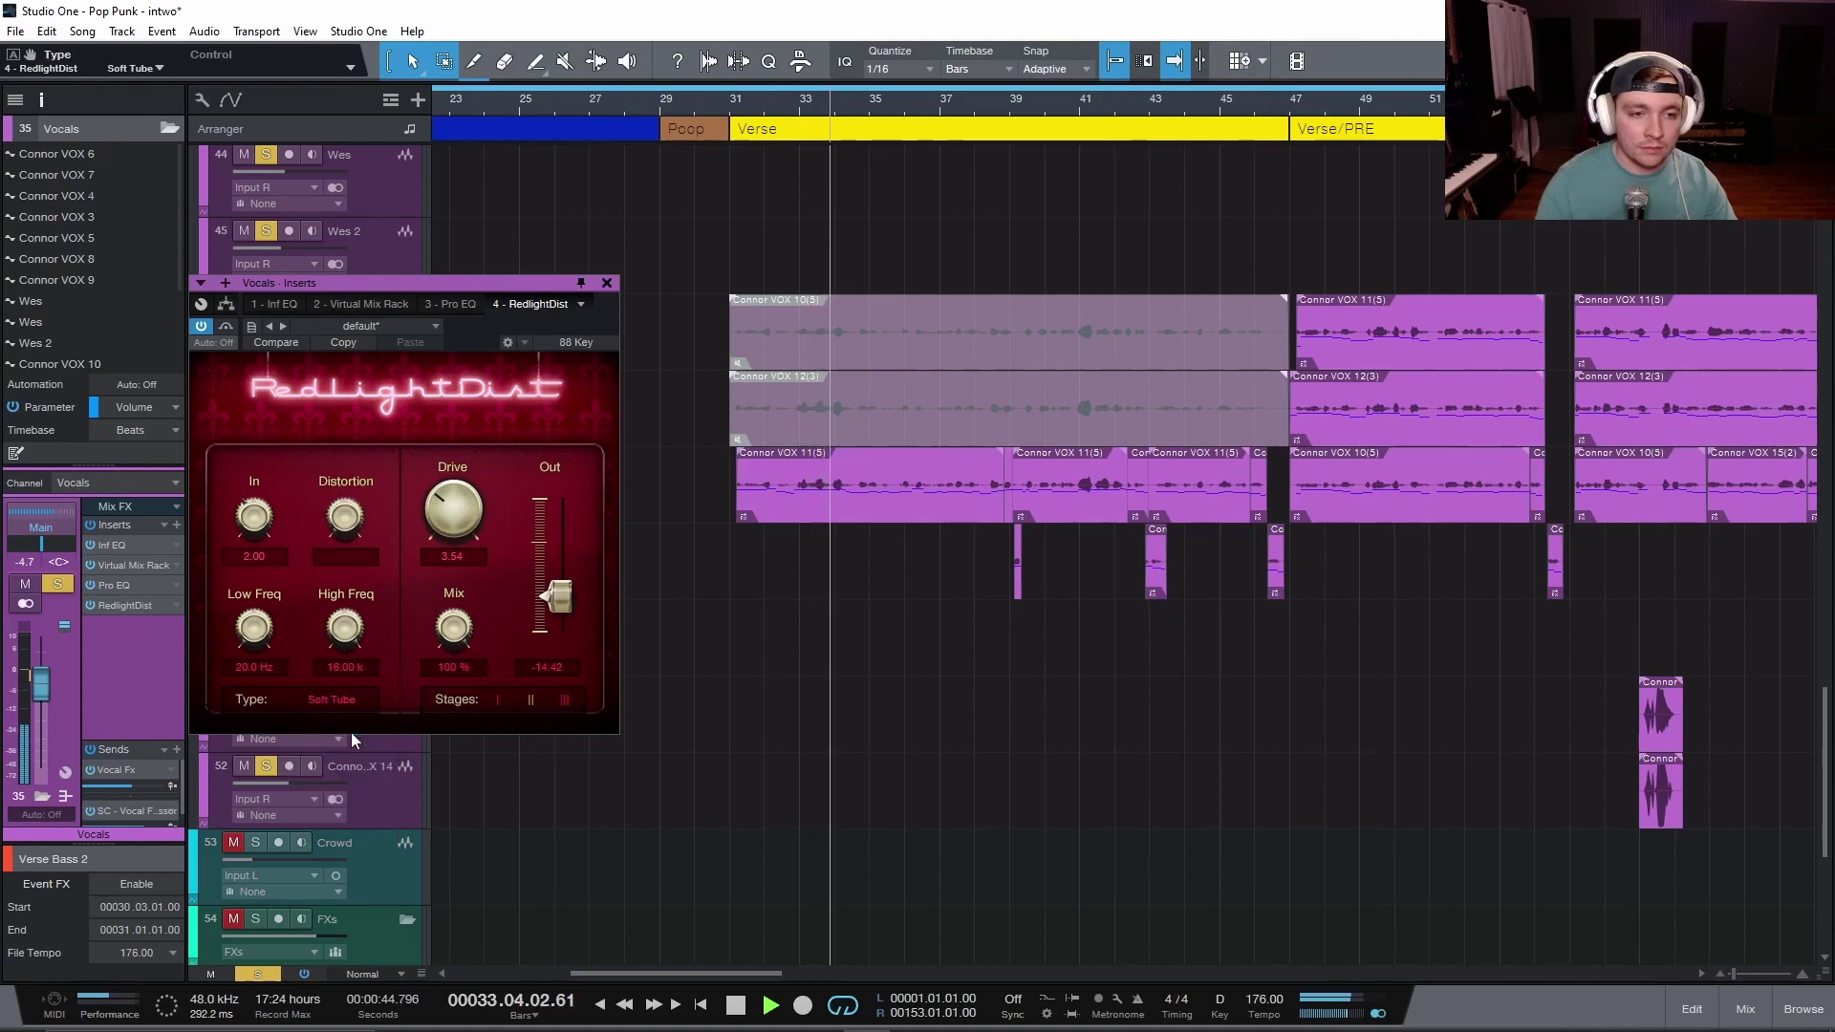
left_click_drag(452, 529, 452, 547)
left_click(354, 699)
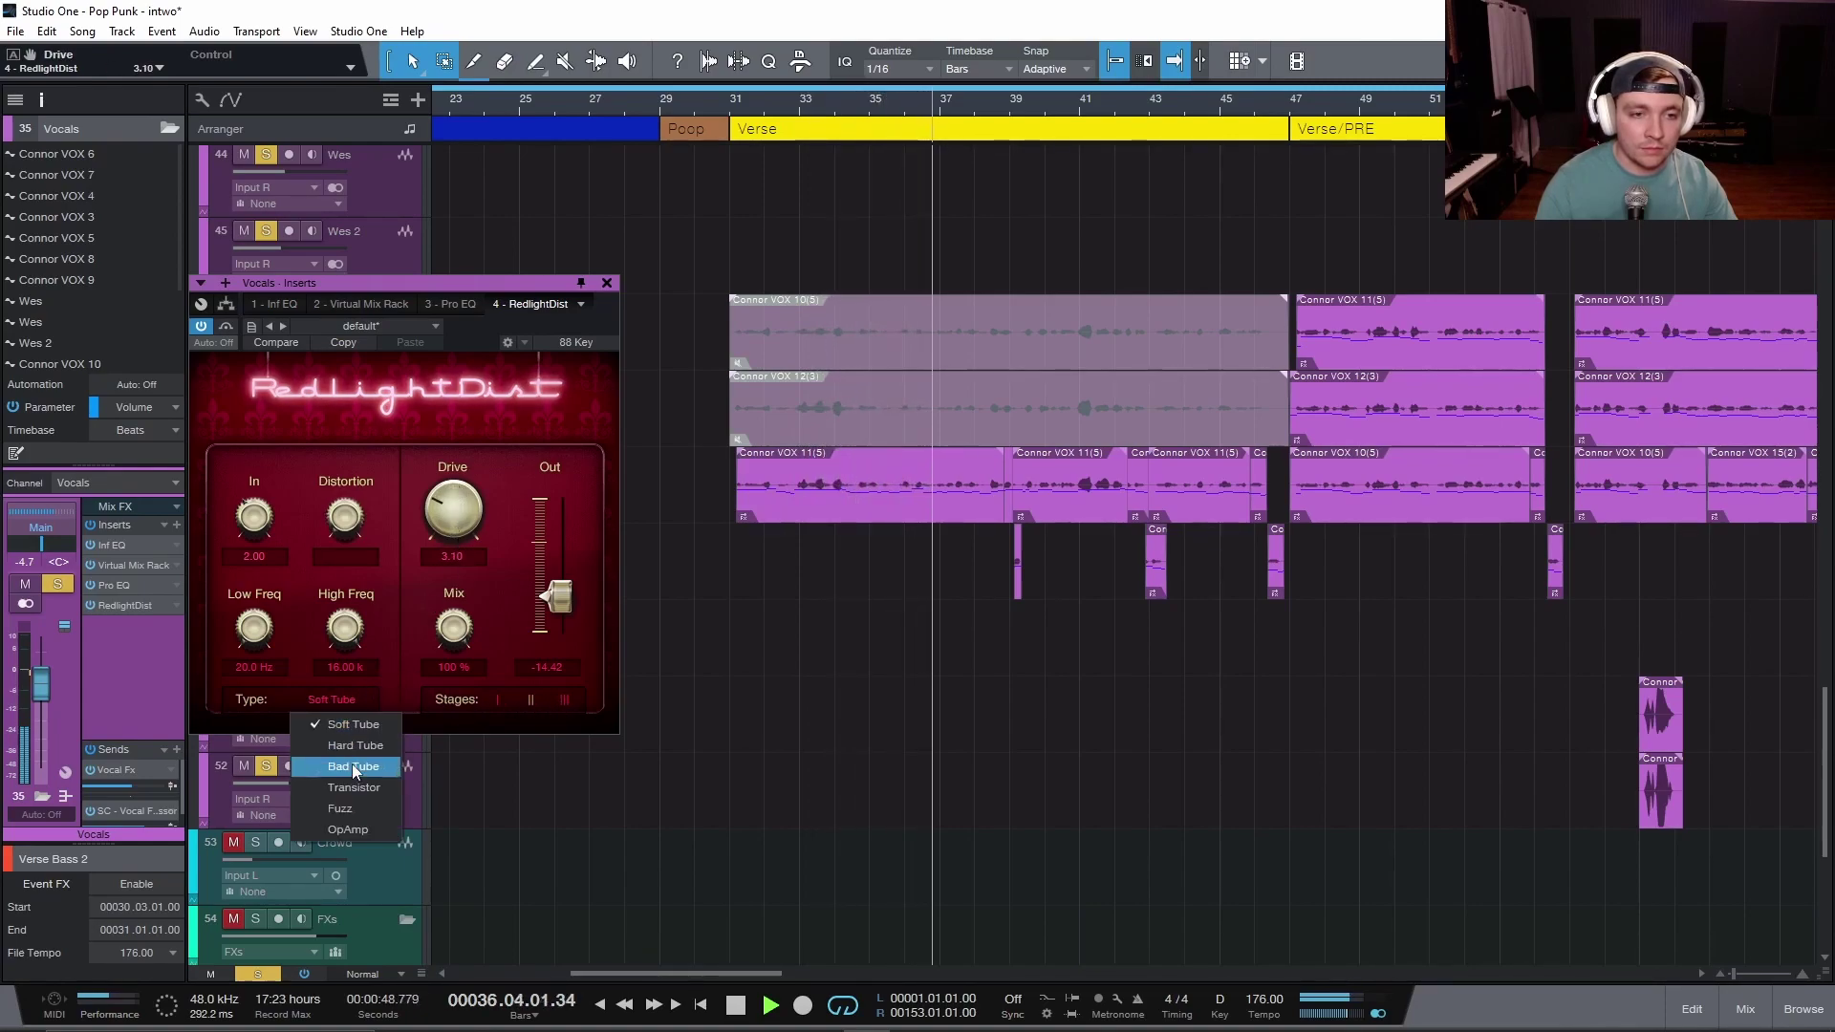
left_click(351, 783)
left_click_drag(461, 504, 462, 458)
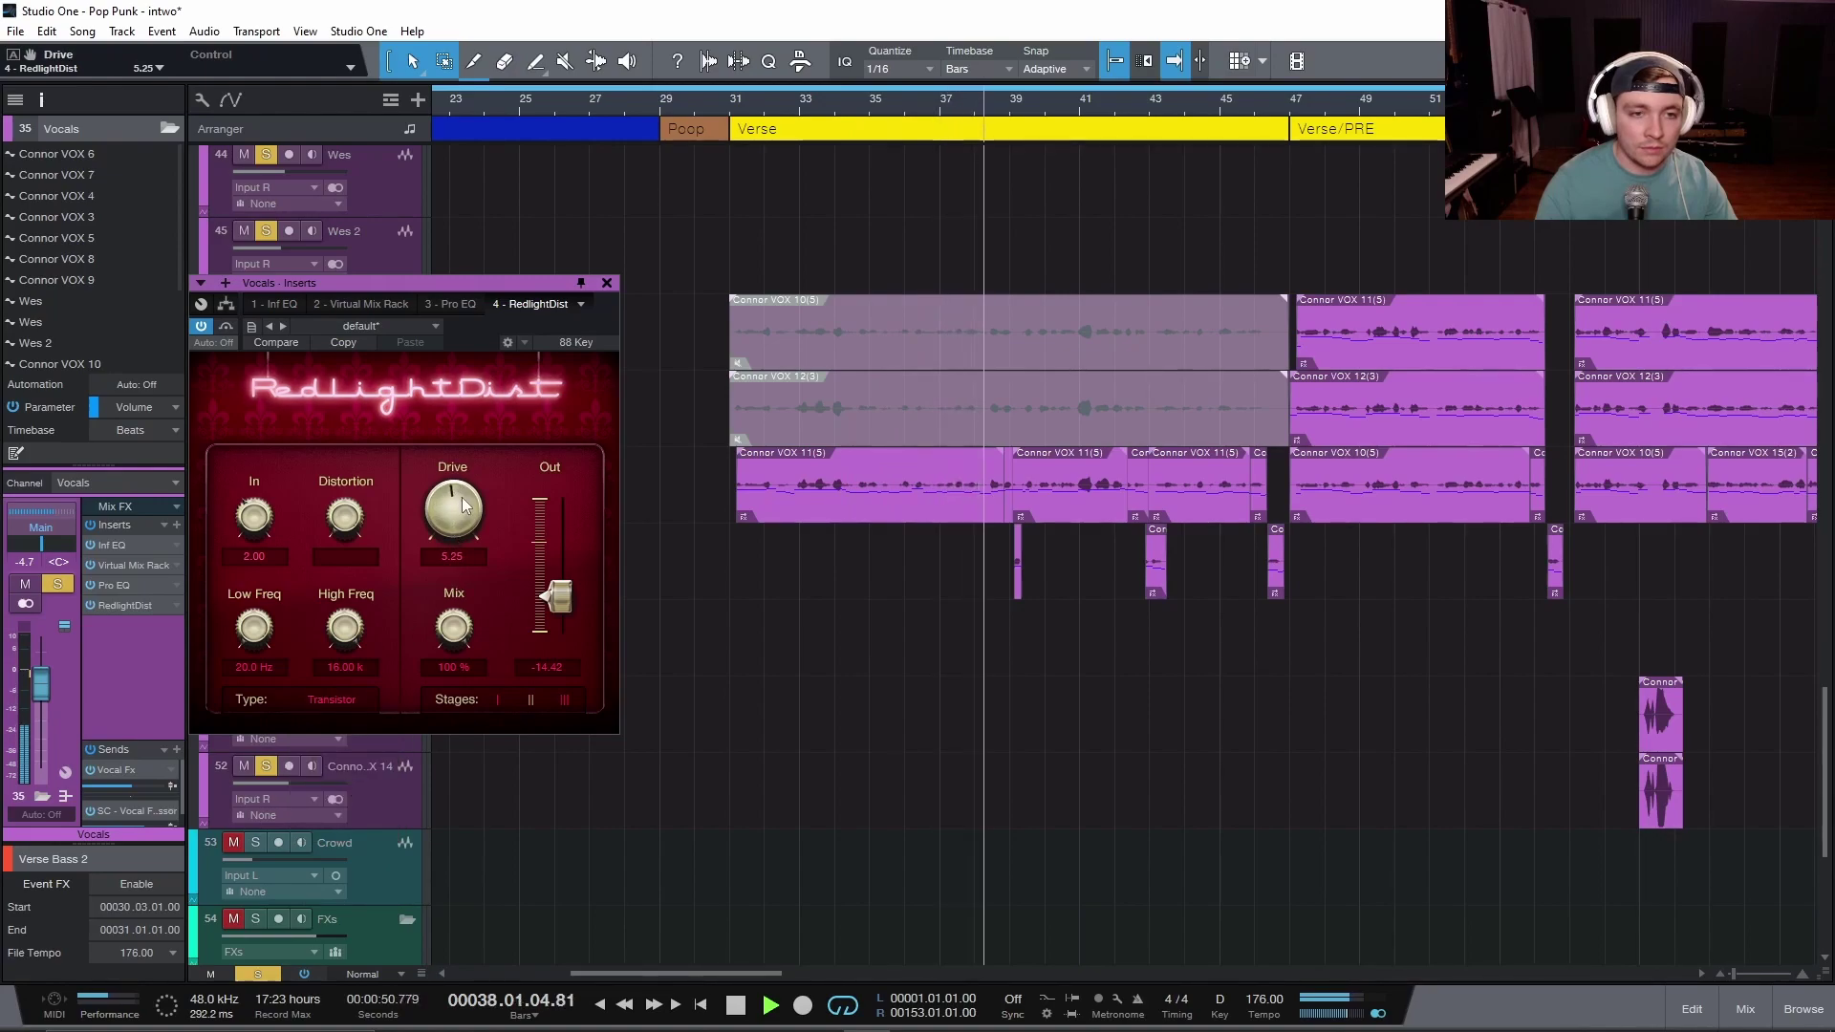
Audition the Fuzz type on the playing vocals, raise Drive to 7.45 and switch the type to OpAmp
left_click(352, 697)
left_click(351, 804)
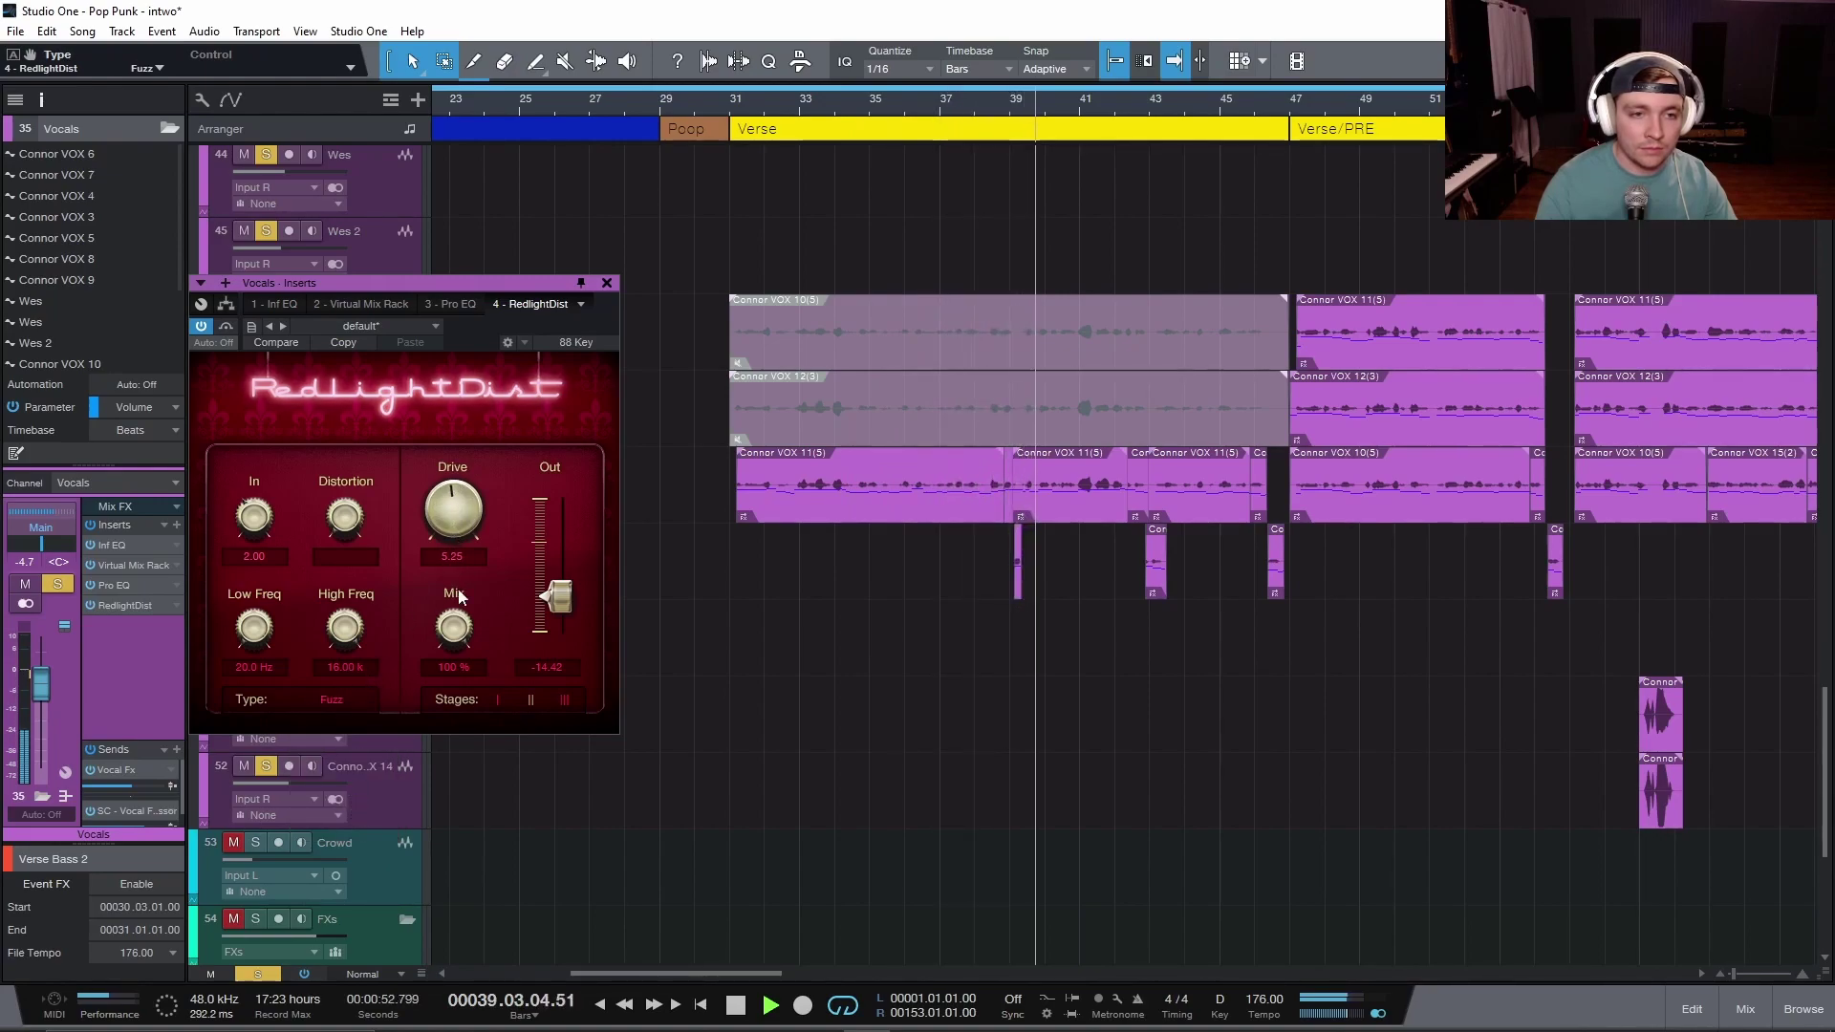
left_click_drag(457, 511, 457, 473)
left_click(358, 698)
left_click(349, 828)
Compare Soft Tube with Hard Tube on the vocals, settle on Hard Tube with Drive at 3.27, and stop playback
left_click(338, 695)
left_click(352, 727)
left_click(346, 696)
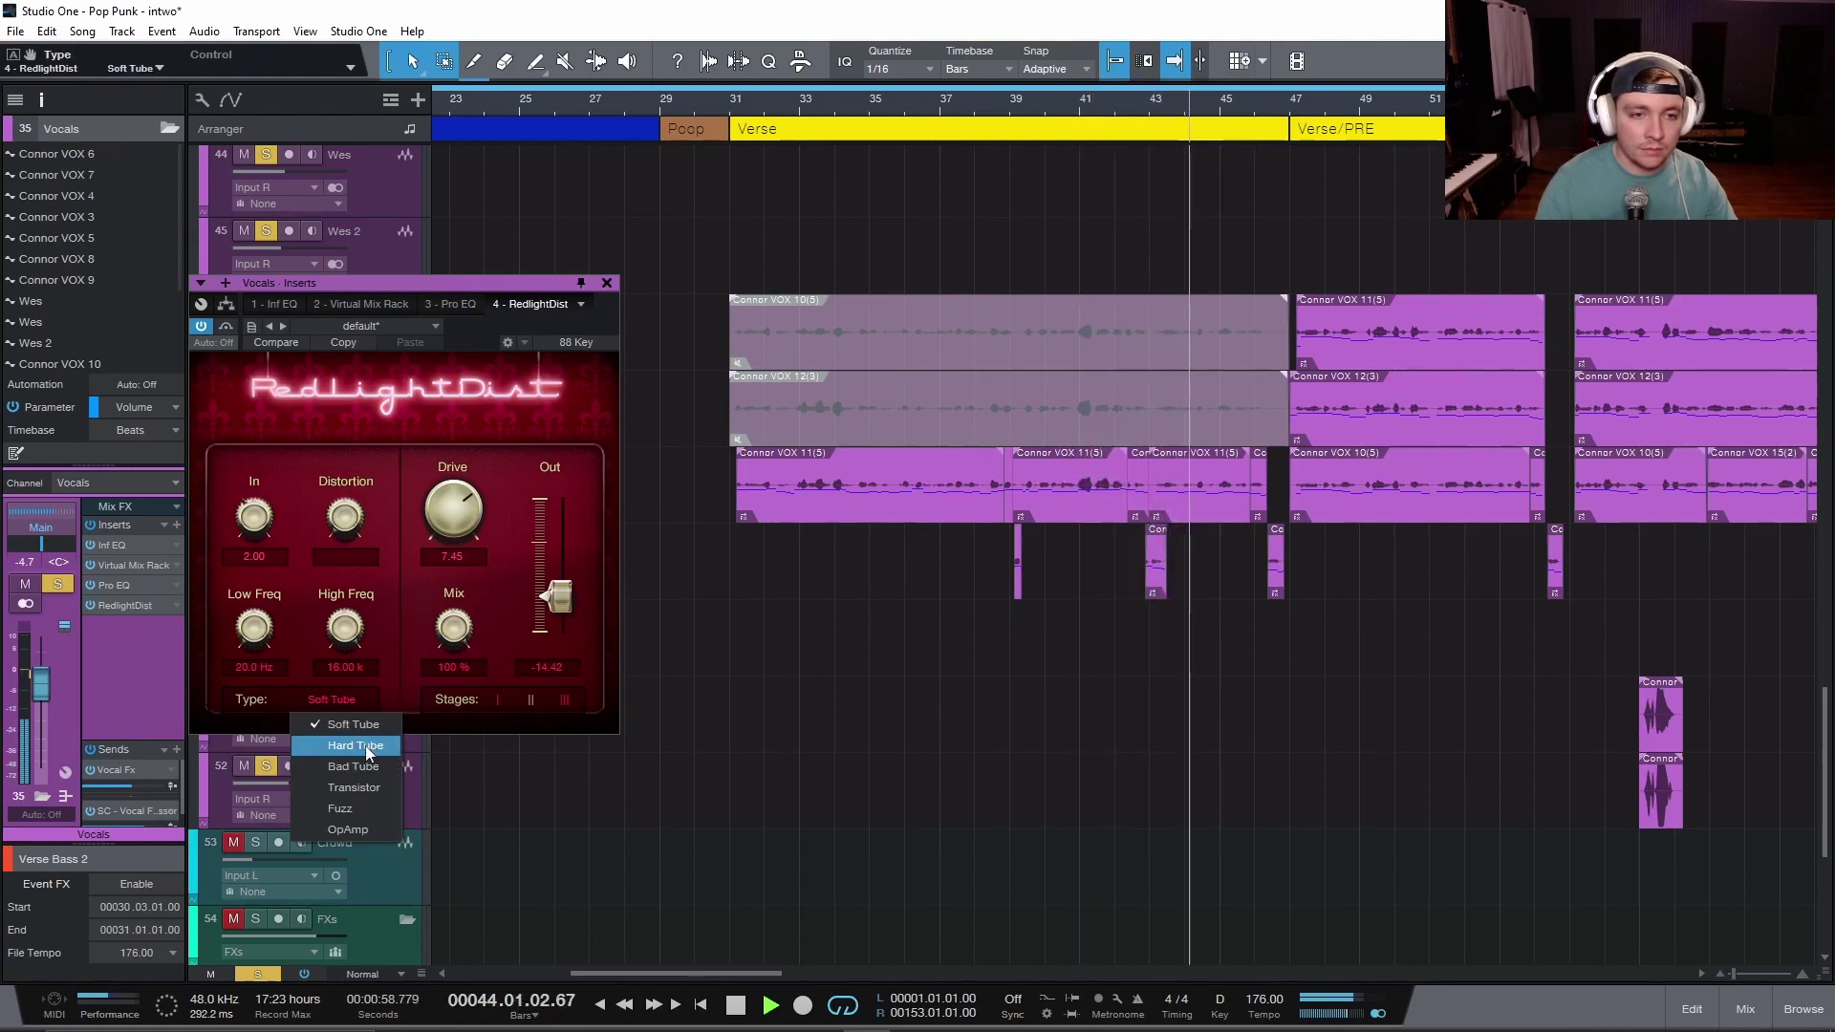
left_click(365, 745)
left_click_drag(453, 511, 442, 601)
key("space")
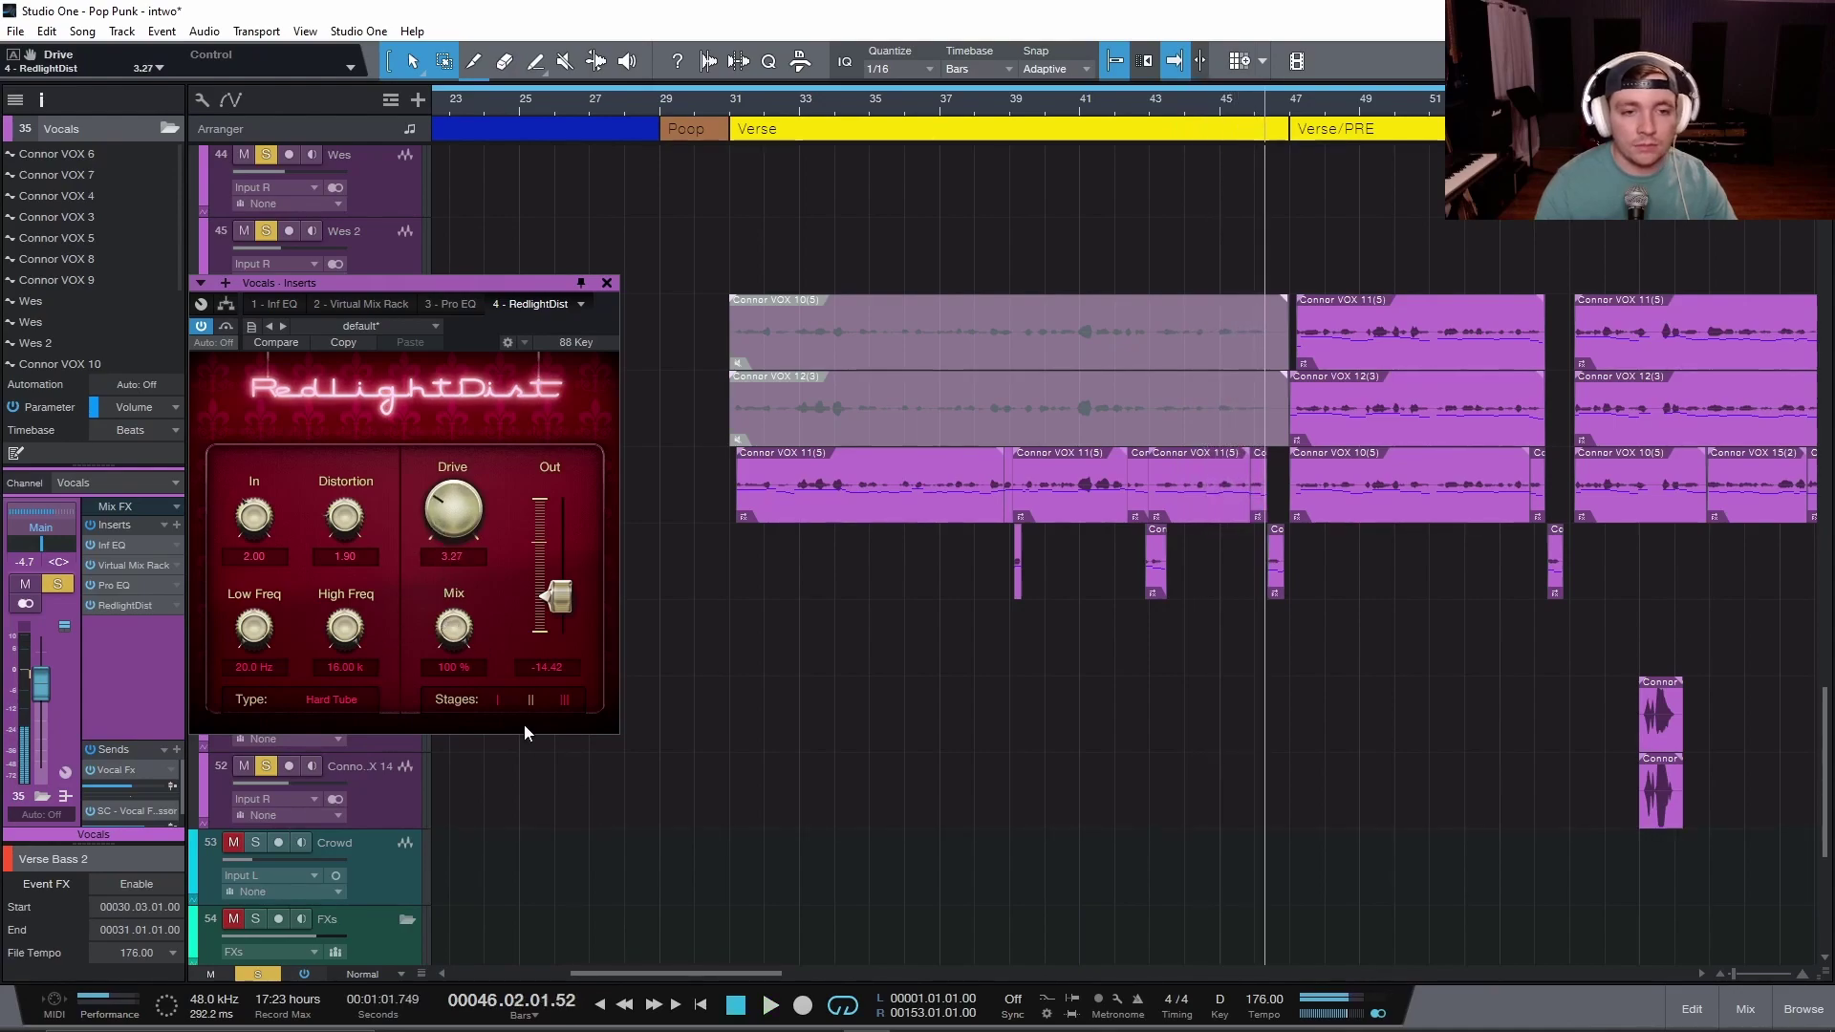
Lower Drive to 1.65 and Distortion to 0.00, then switch the type to Soft Tube and back to Hard Tube
left_click(324, 706)
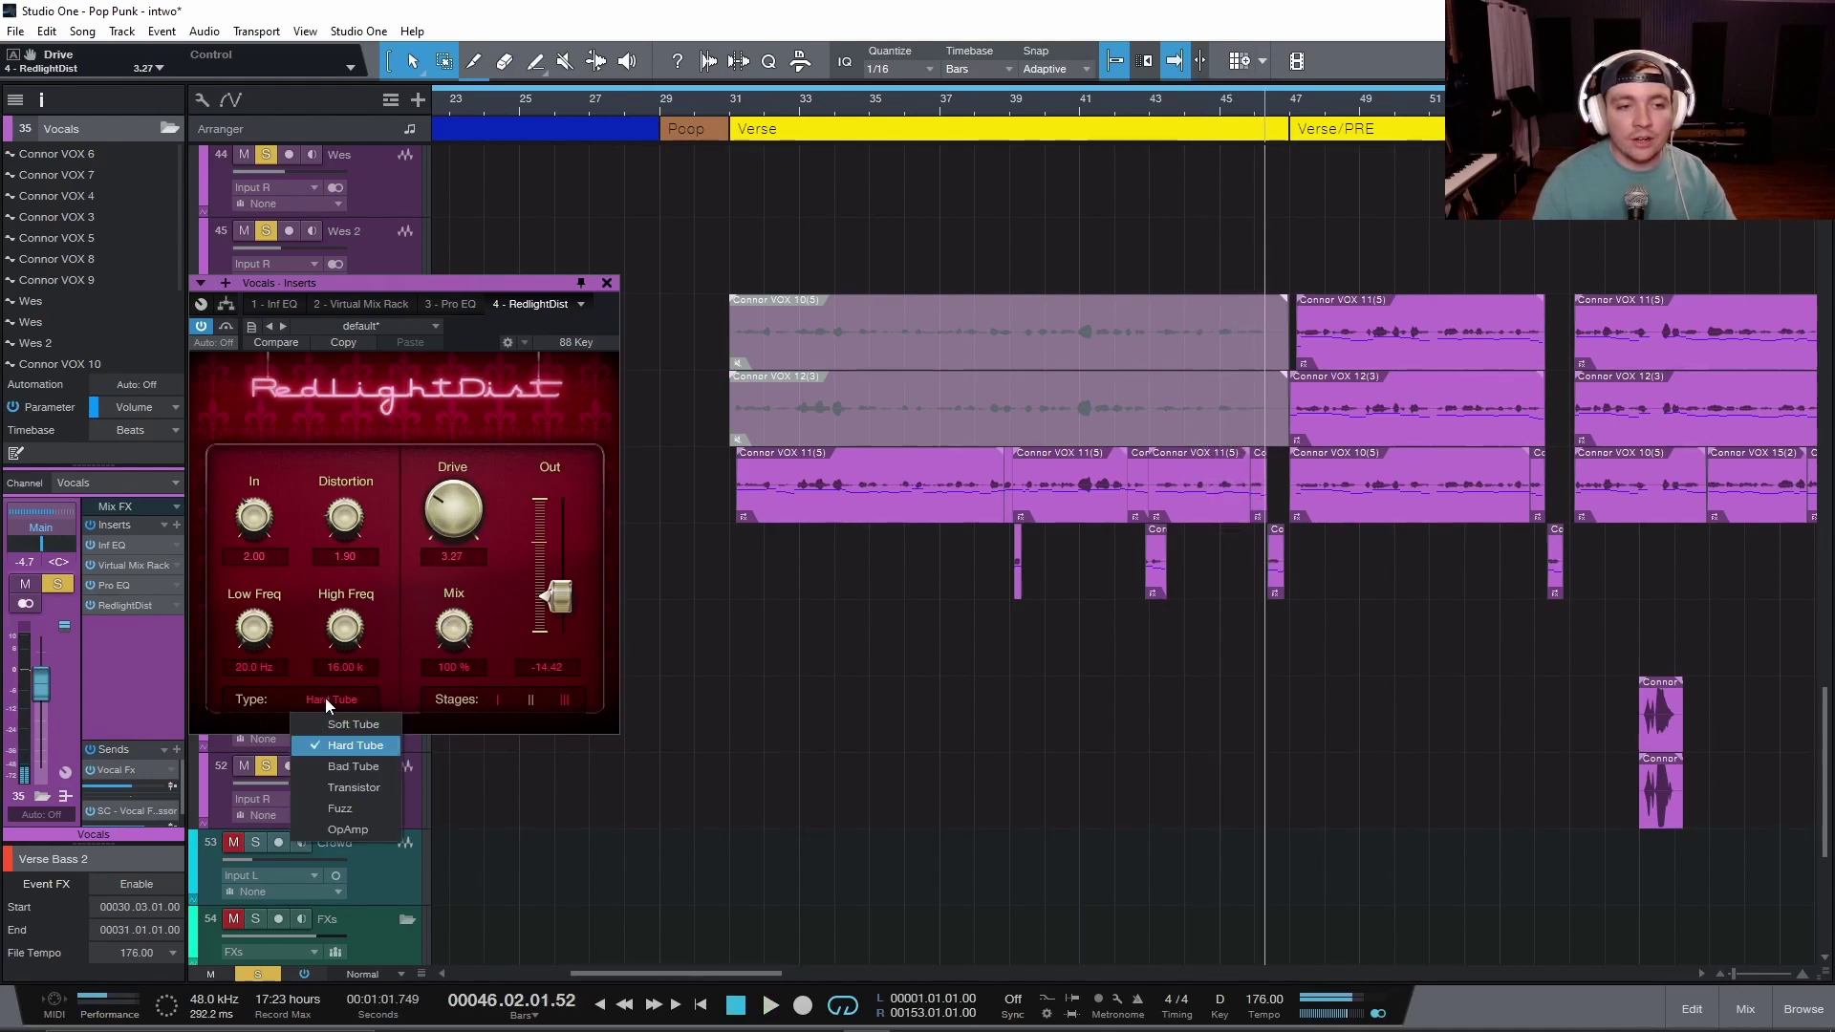
left_click(341, 749)
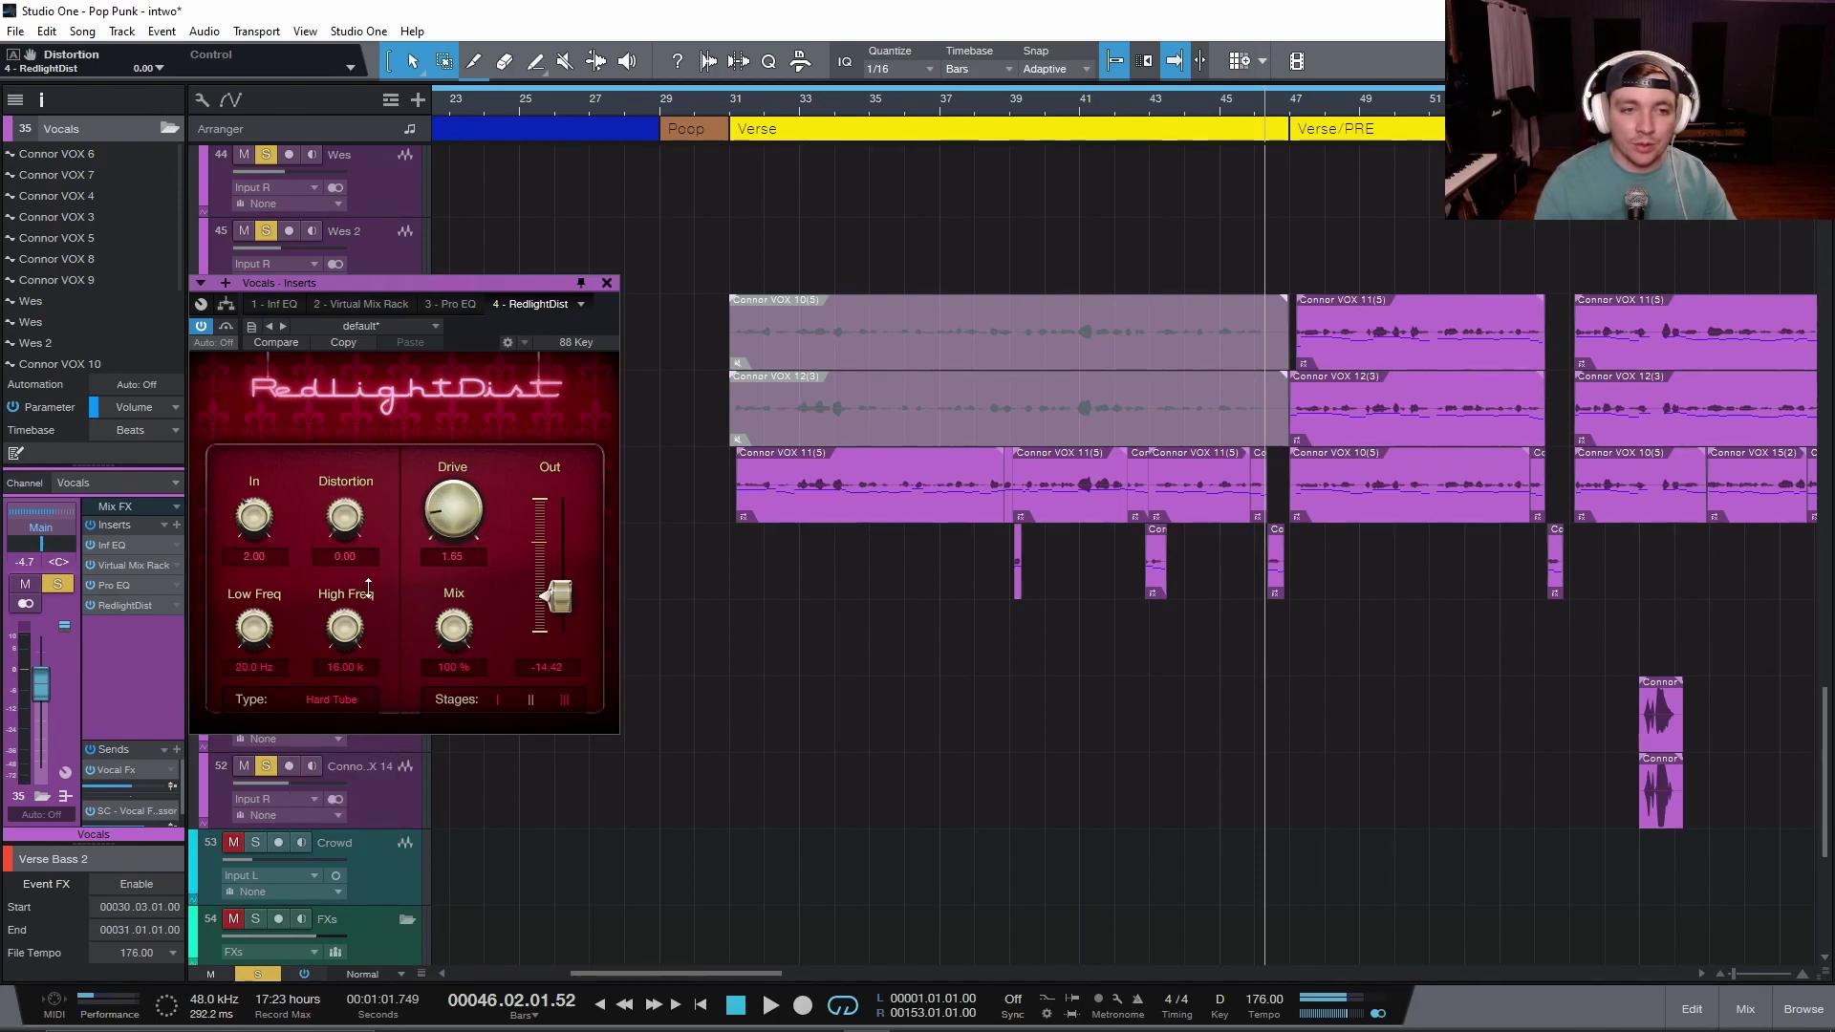
left_click(327, 707)
left_click(328, 724)
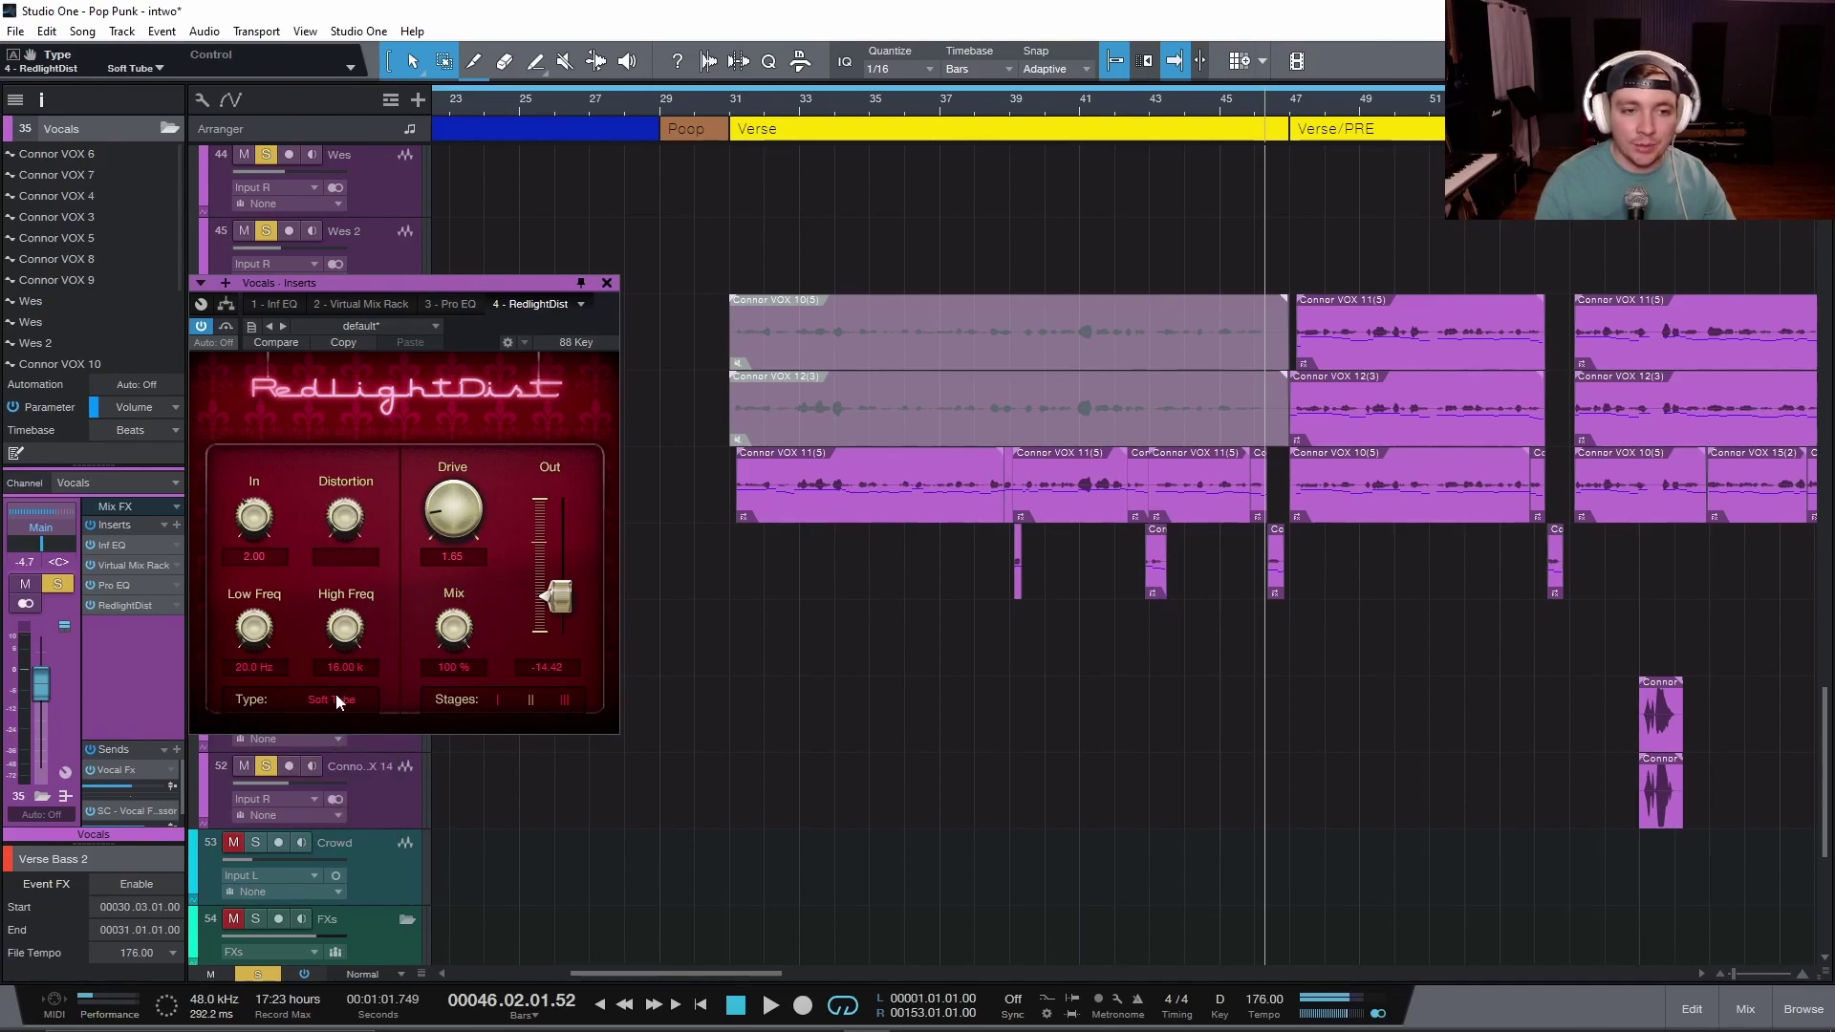
left_click(336, 700)
left_click(344, 749)
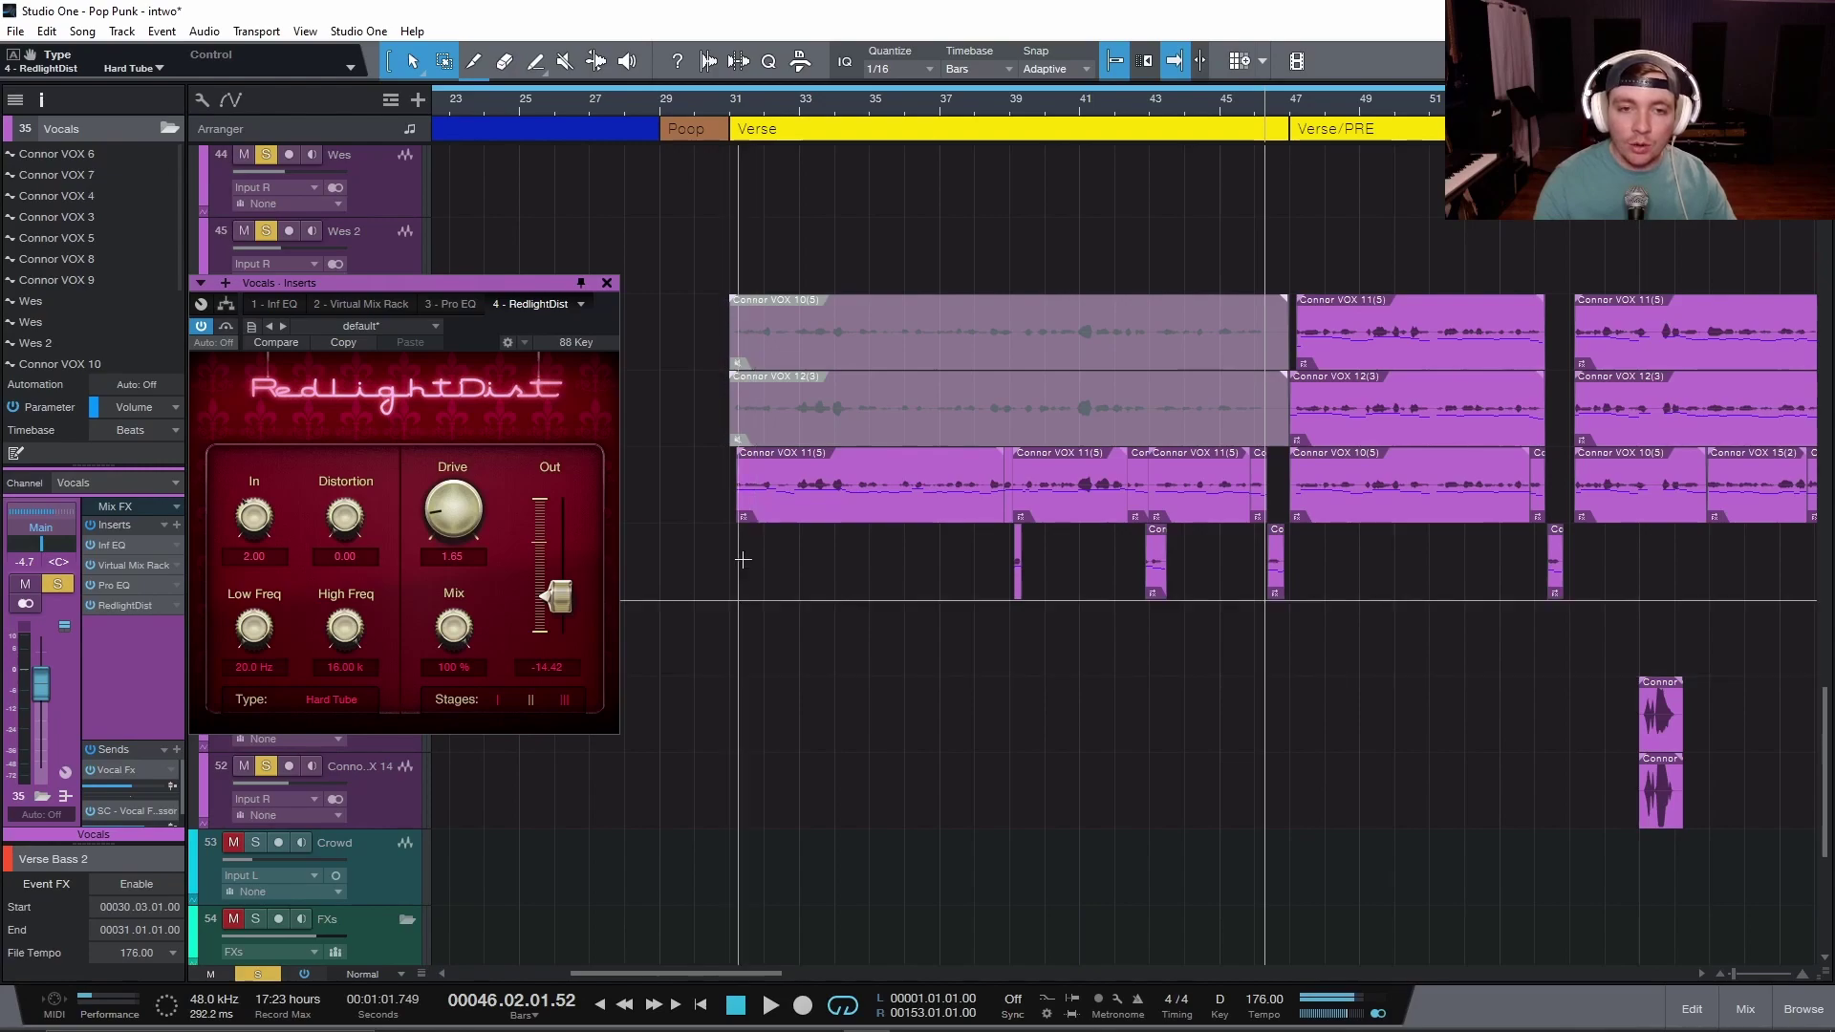
Demonstrate the Low Freq and High Freq controls, sweeping Low Freq to 744 Hz and returning them to 20.0 Hz and 16.00 k
key("space")
left_click_drag(333, 669, 331, 752)
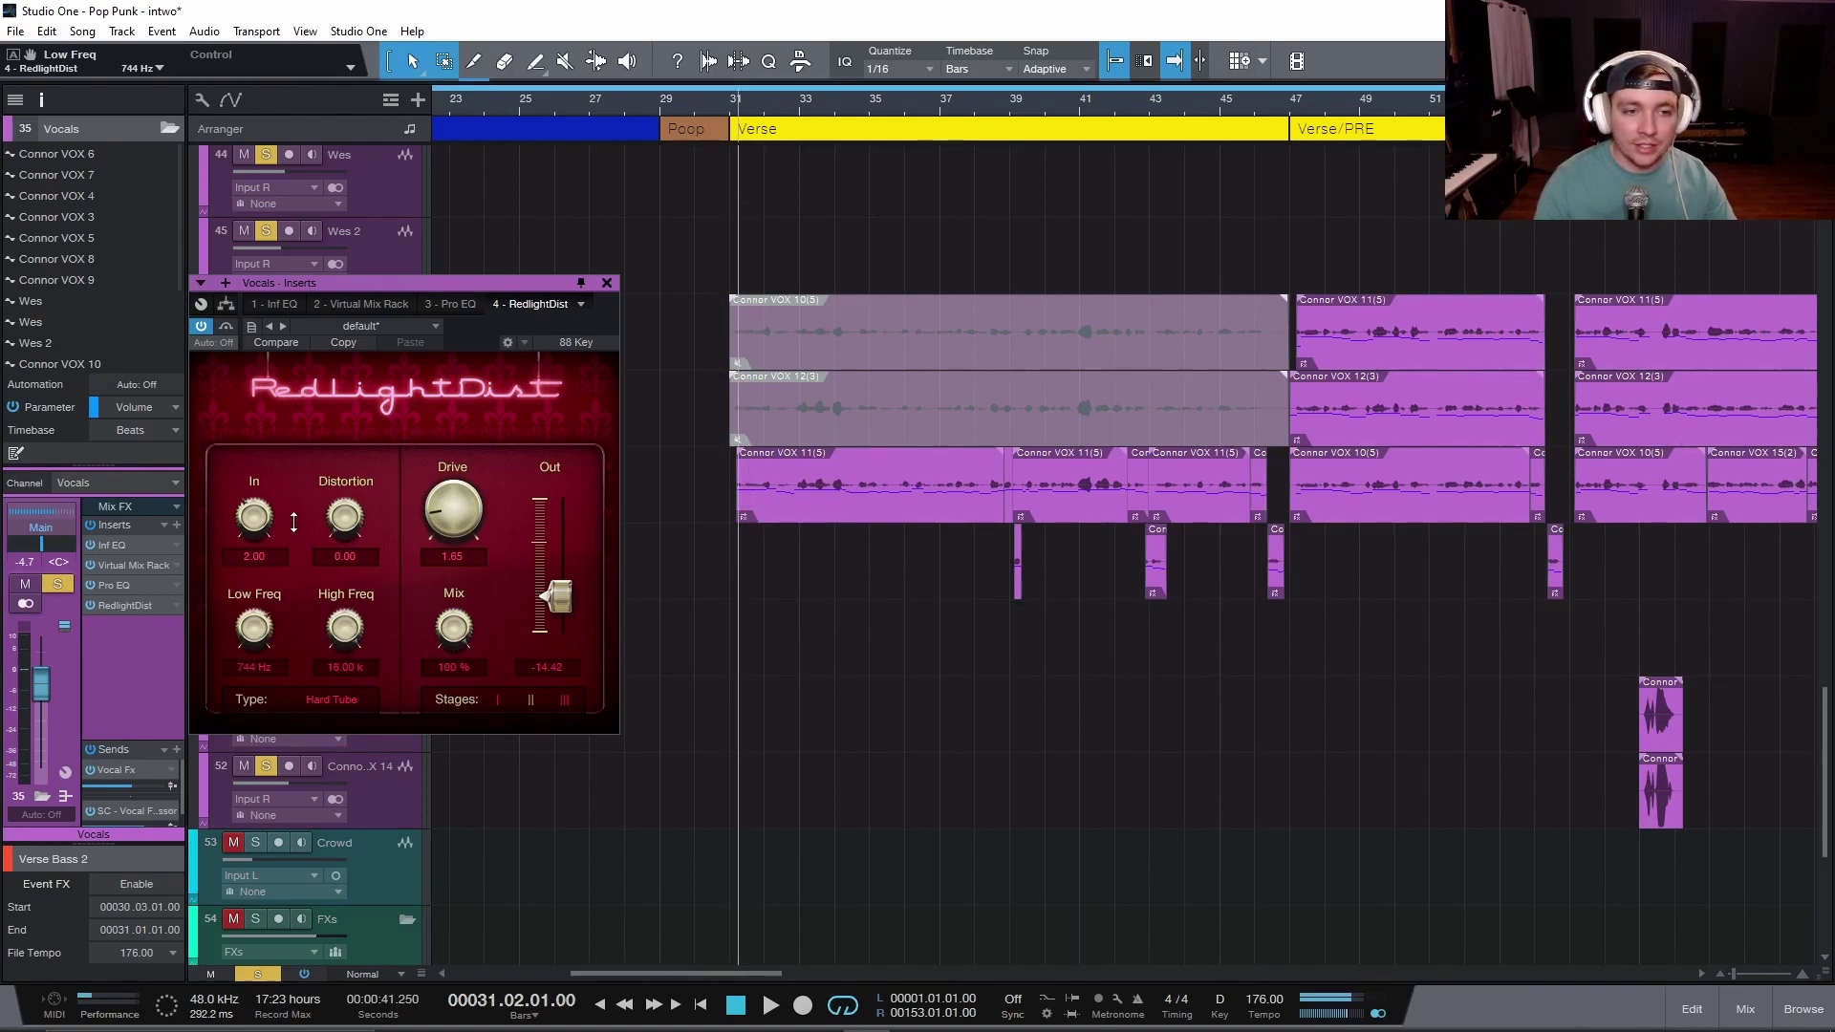
left_click_drag(371, 615, 381, 645)
Play the soloed vocals and set Out to -4.32 dB, High Freq to 2.82 k and Low Freq to 142 Hz
key("space")
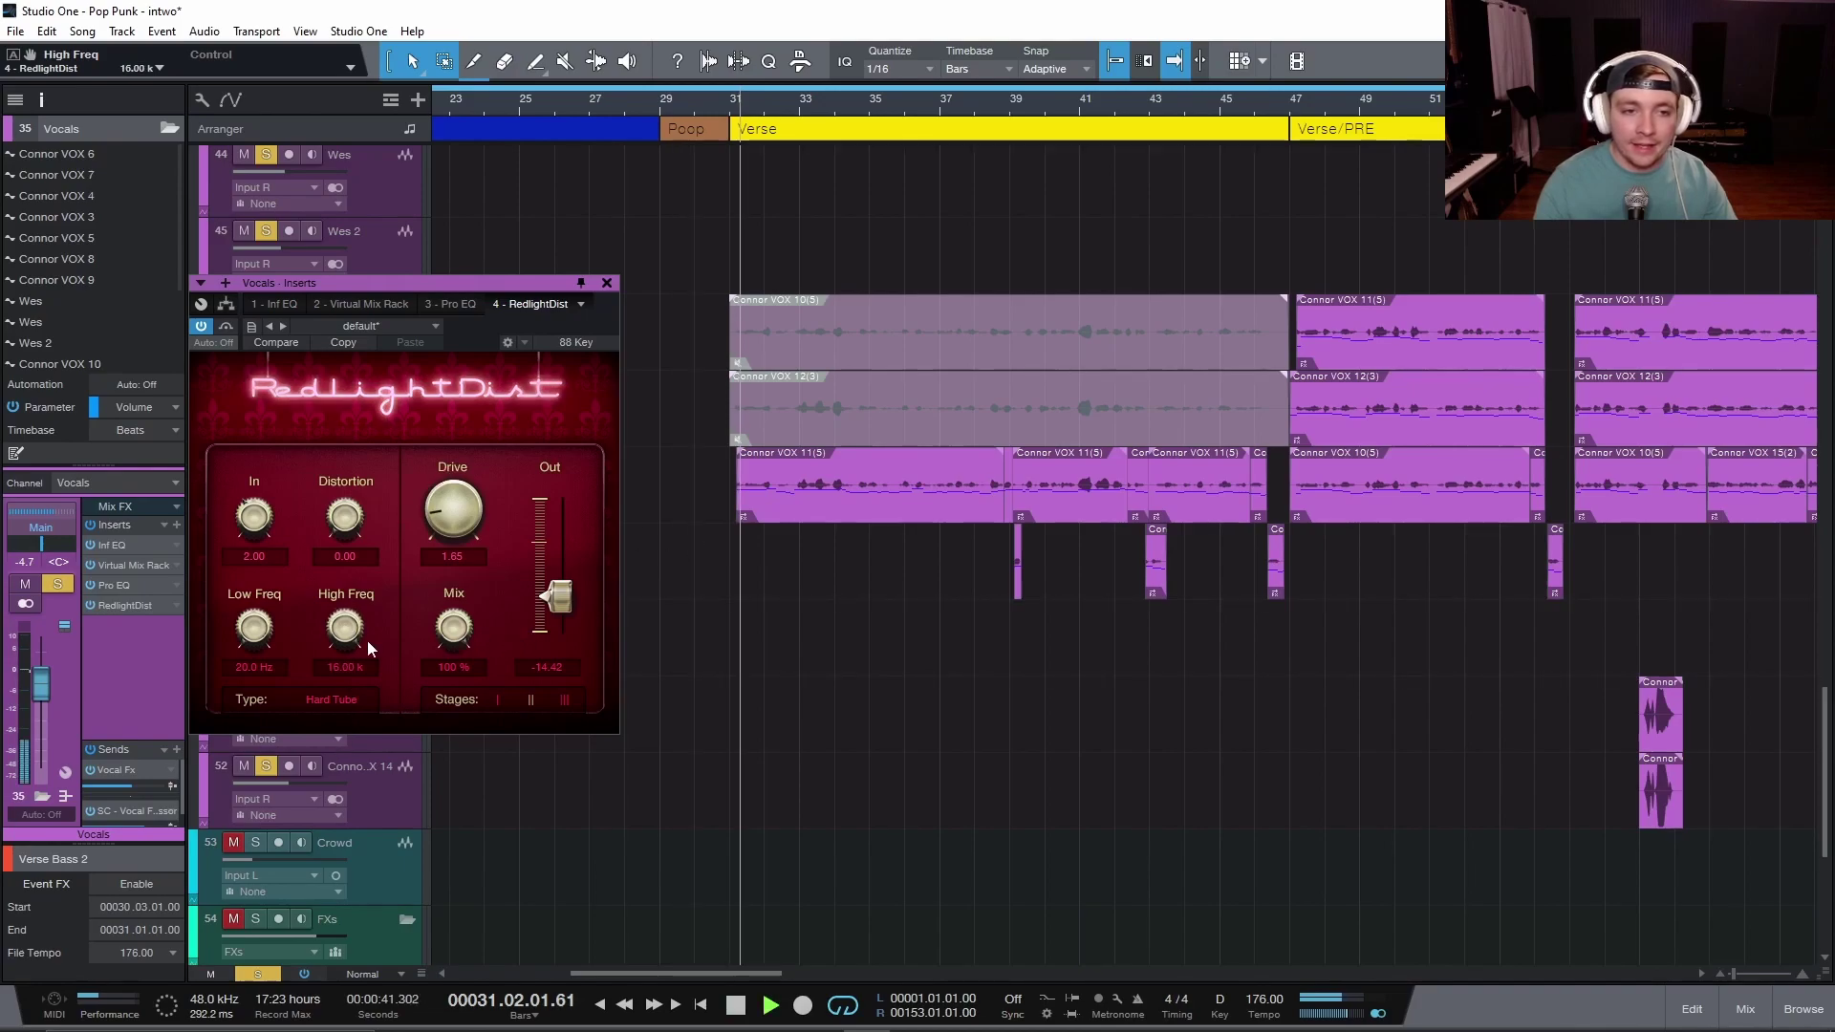
left_click_drag(533, 612, 579, 562)
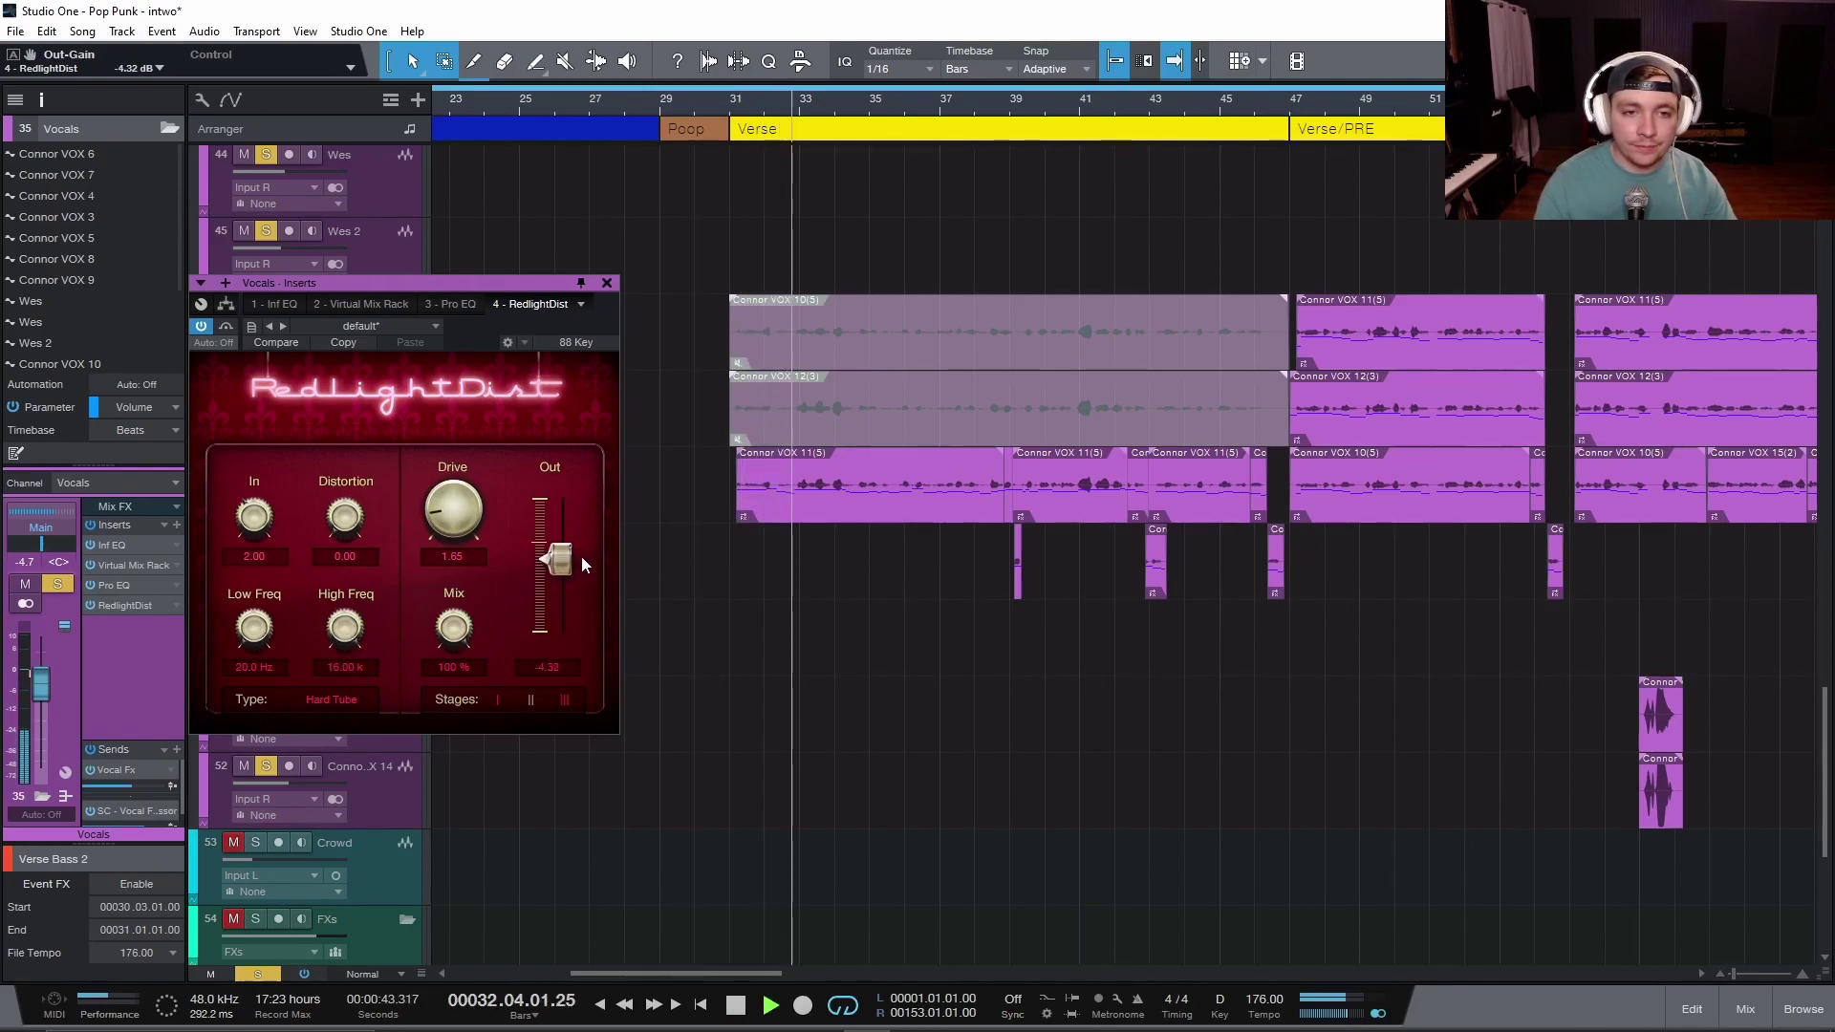
left_click_drag(345, 628, 344, 737)
mouse_move(254, 628)
left_mouse_down()
mouse_move(291, 564)
mouse_move(273, 621)
left_mouse_up()
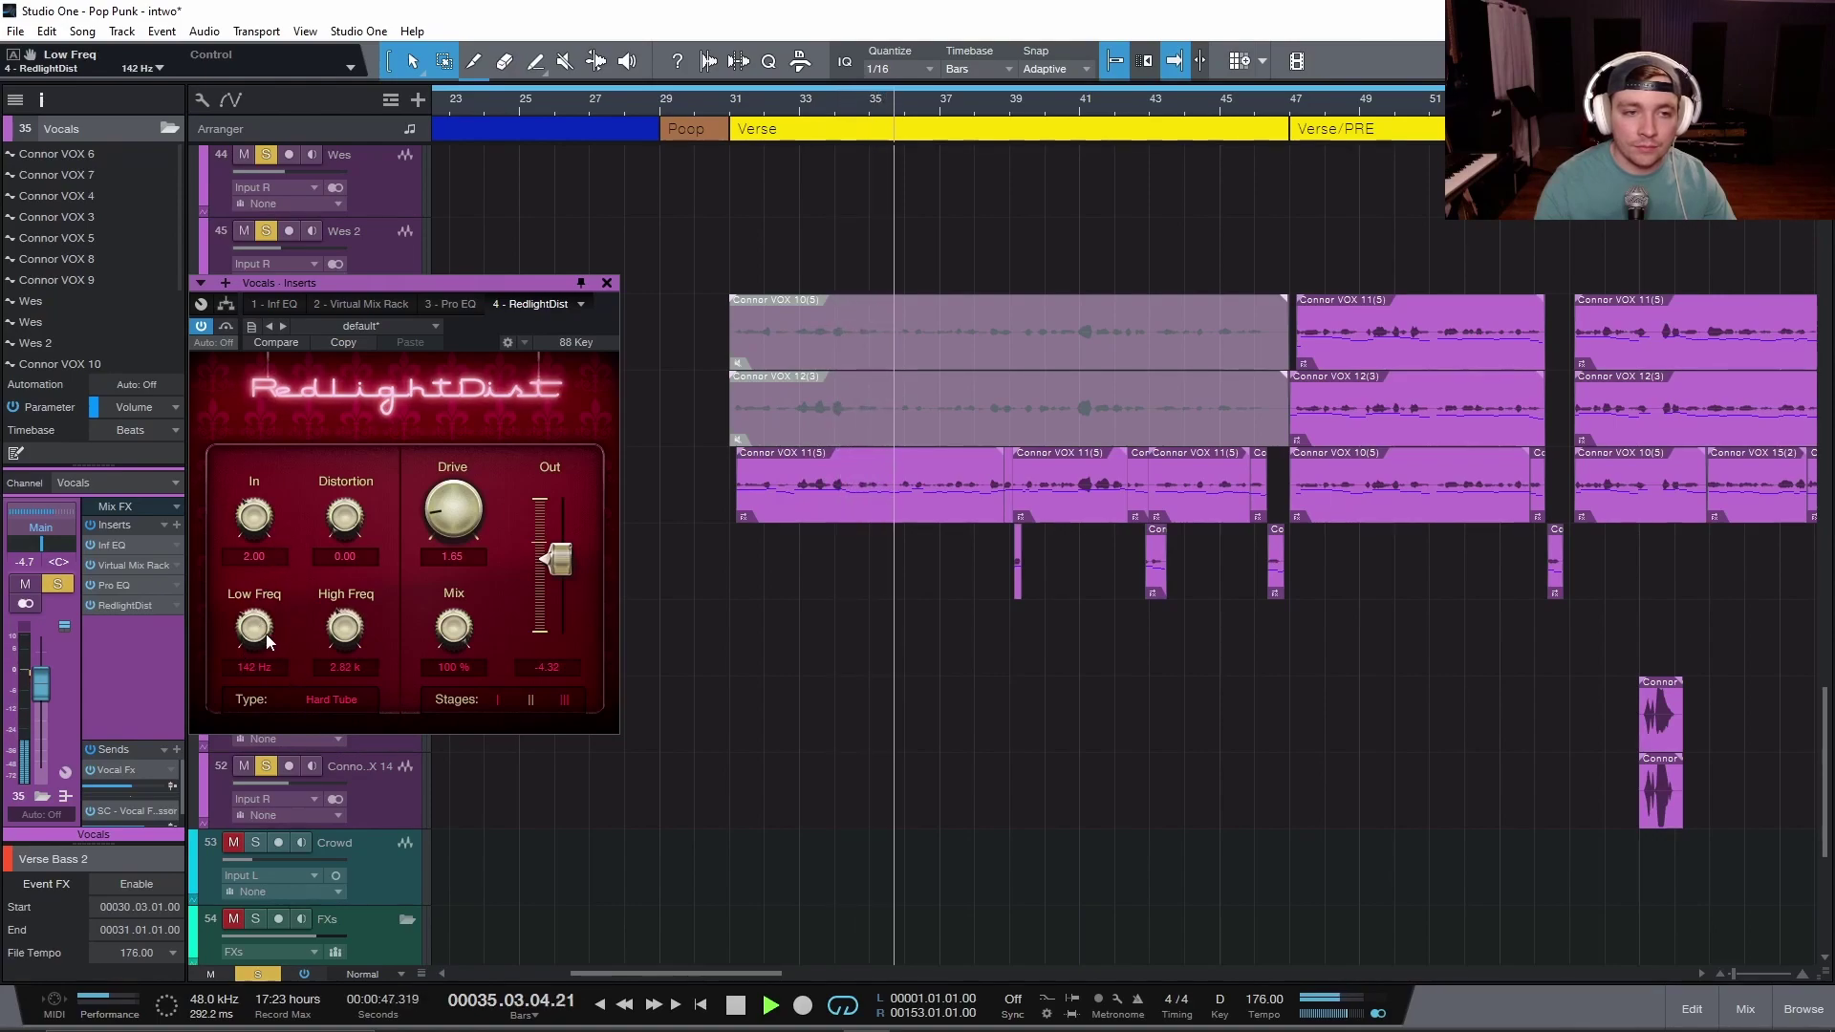
Raise Distortion to 2.65 and Drive to 4.45, lower Out to -12.09 dB, and stop playback
left_click_drag(364, 533, 374, 491)
left_click_drag(557, 560, 552, 581)
key("space")
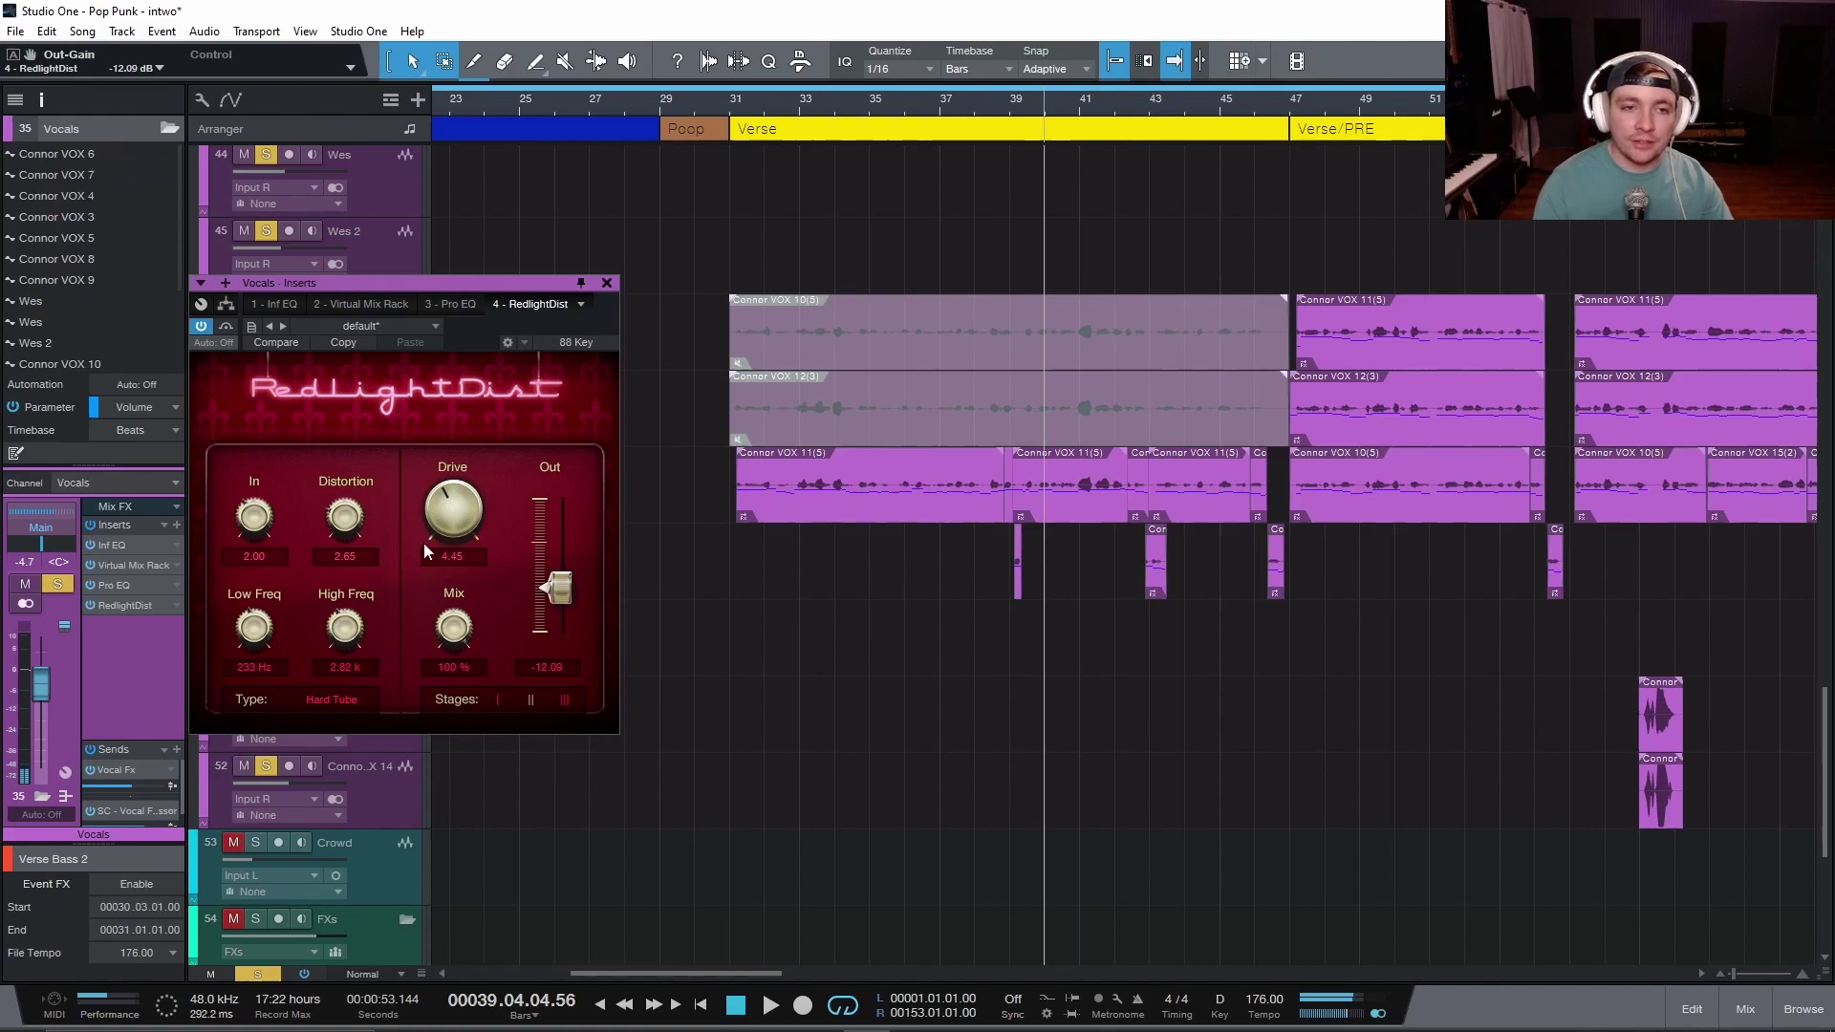
Bypass the Vocals RedlightDist, set Drive to 5.50, lower Mix and start playing the soloed vocals
left_click(227, 326)
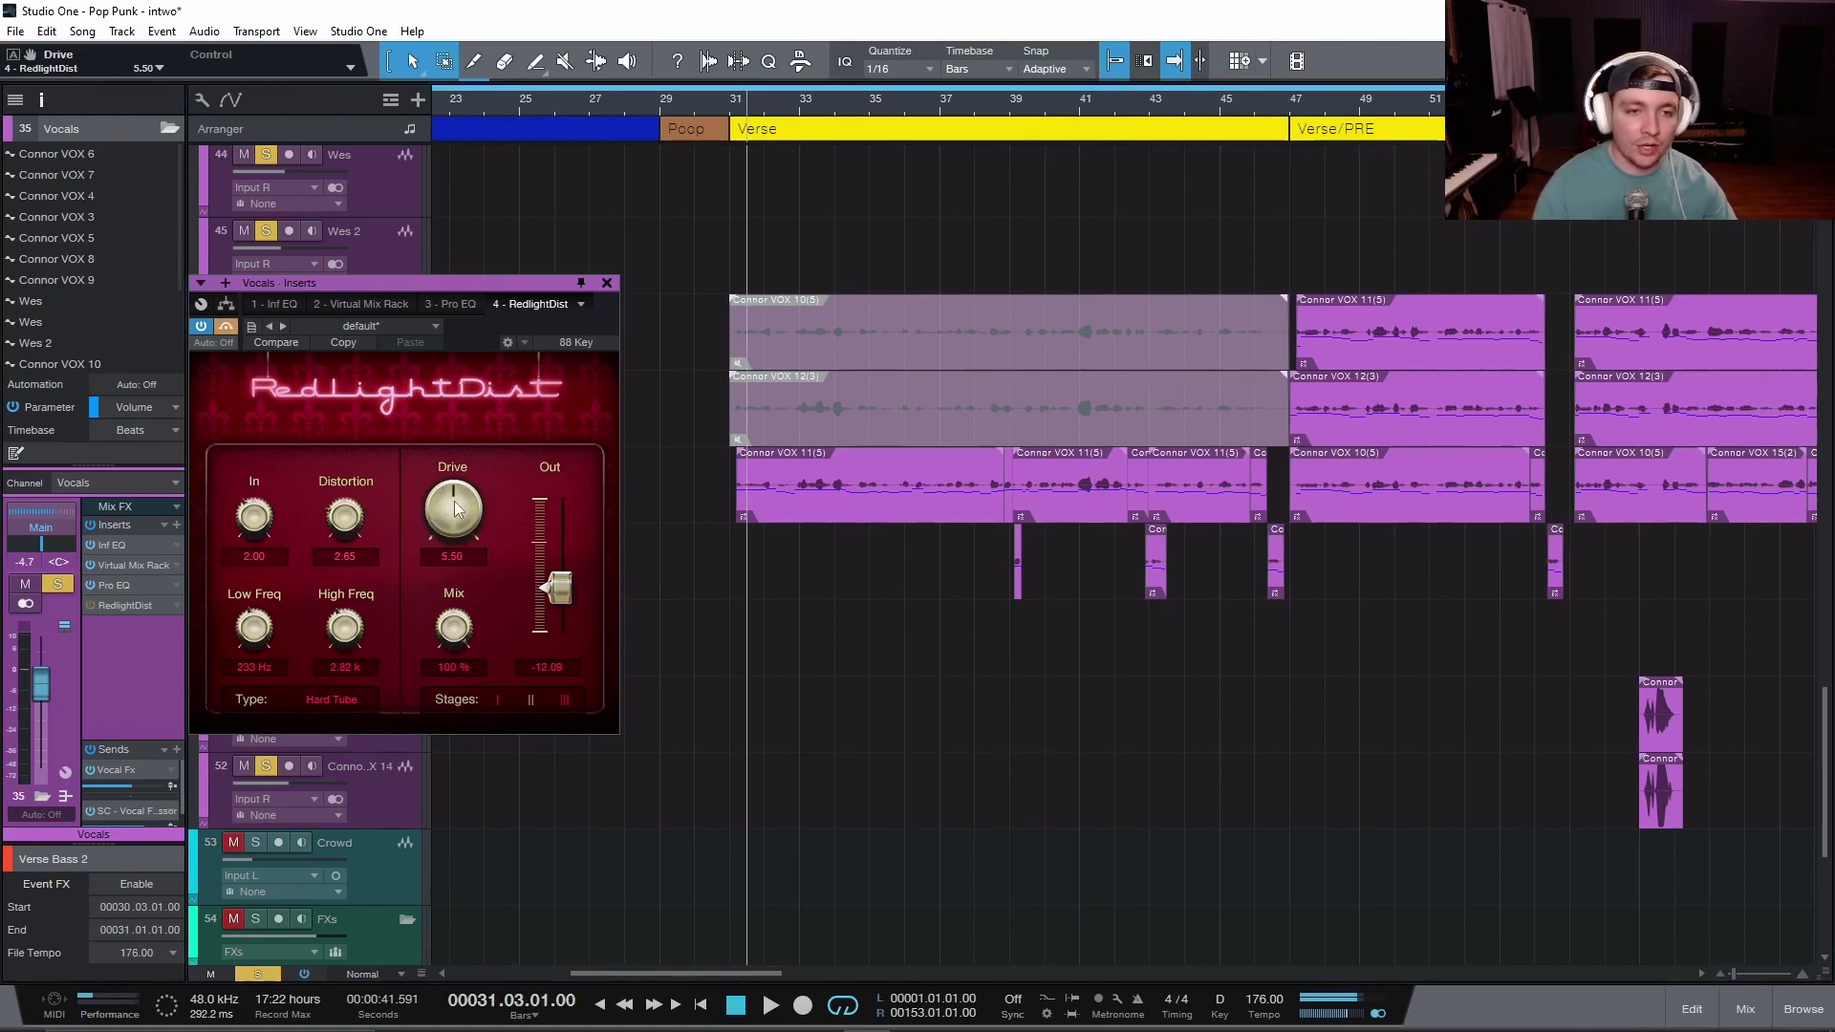
left_click_drag(455, 626, 455, 674)
key("space")
During playback, raise Out to -9.50 dB, widen the Low Freq to High Freq range and set Mix to 20.5 %
left_click_drag(564, 607, 465, 600)
left_click_drag(345, 626, 253, 659)
left_click_drag(454, 626, 477, 702)
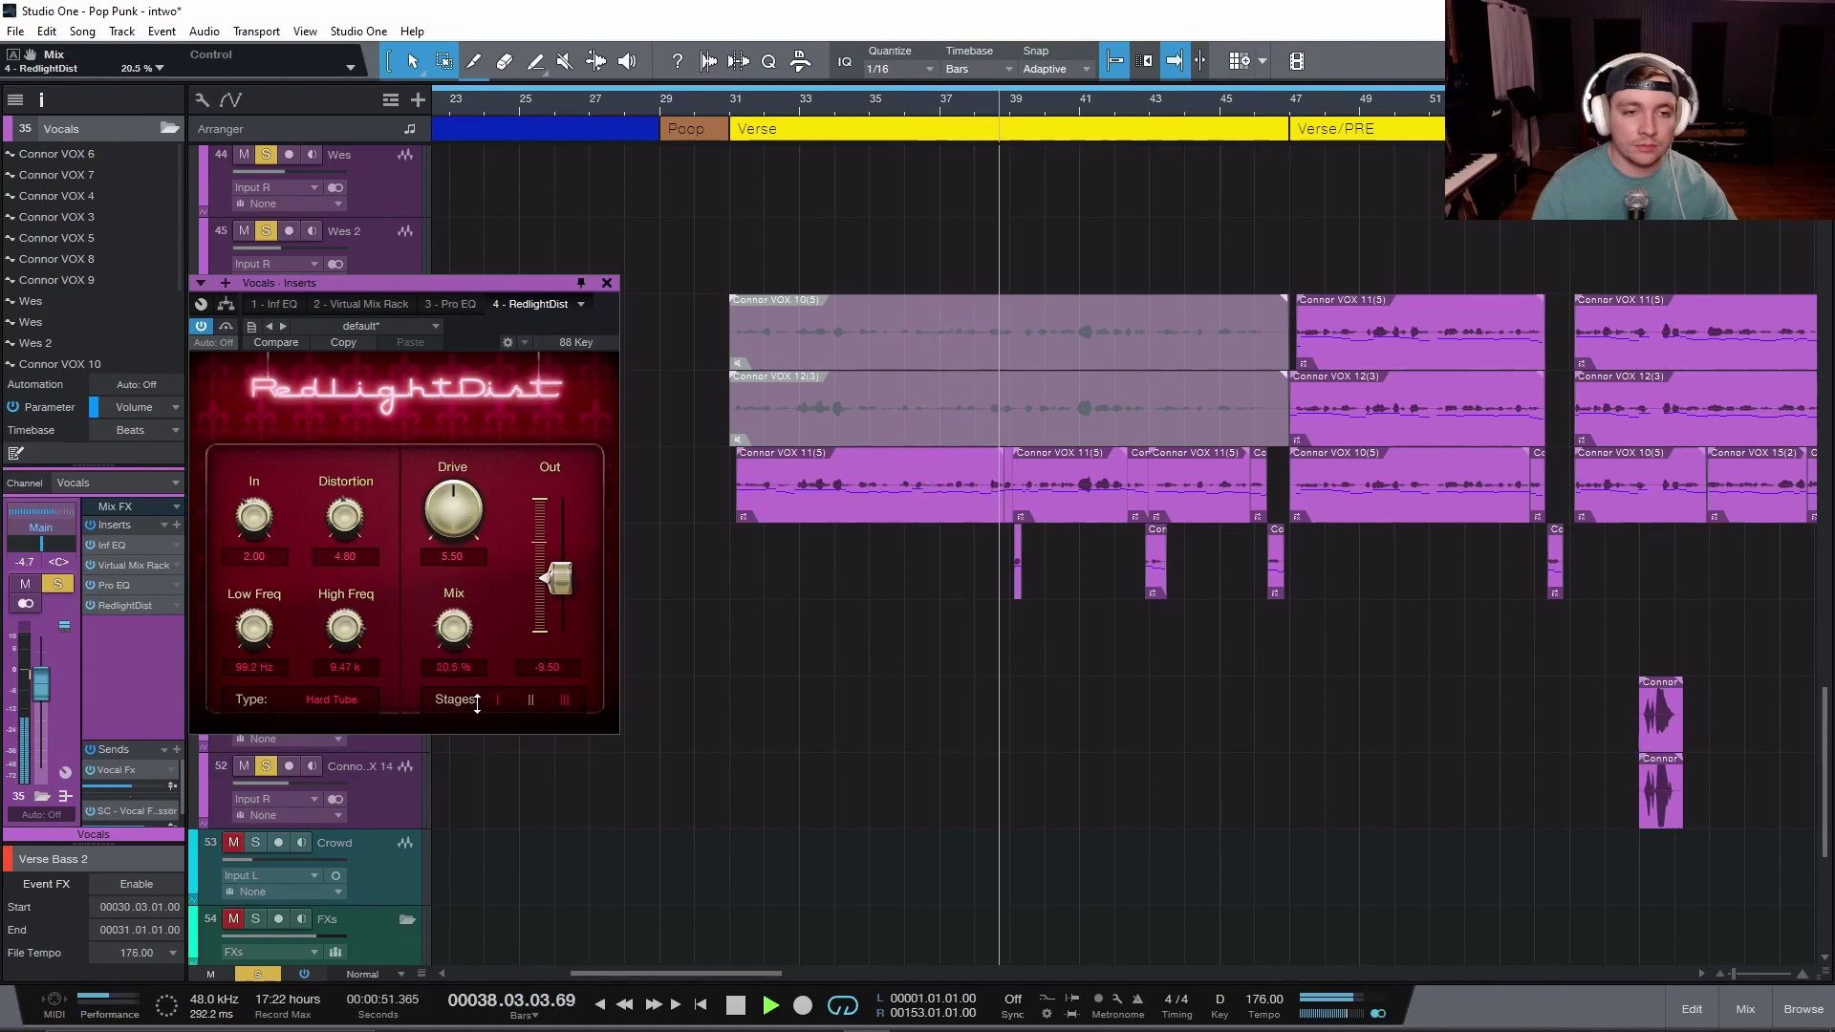
Play the vocals in the full mix and set Low Freq to 394 Hz, High Freq to 2.65 k, Mix to 100 % and Out to -13.84 dB
left_click_drag(344, 628, 353, 664)
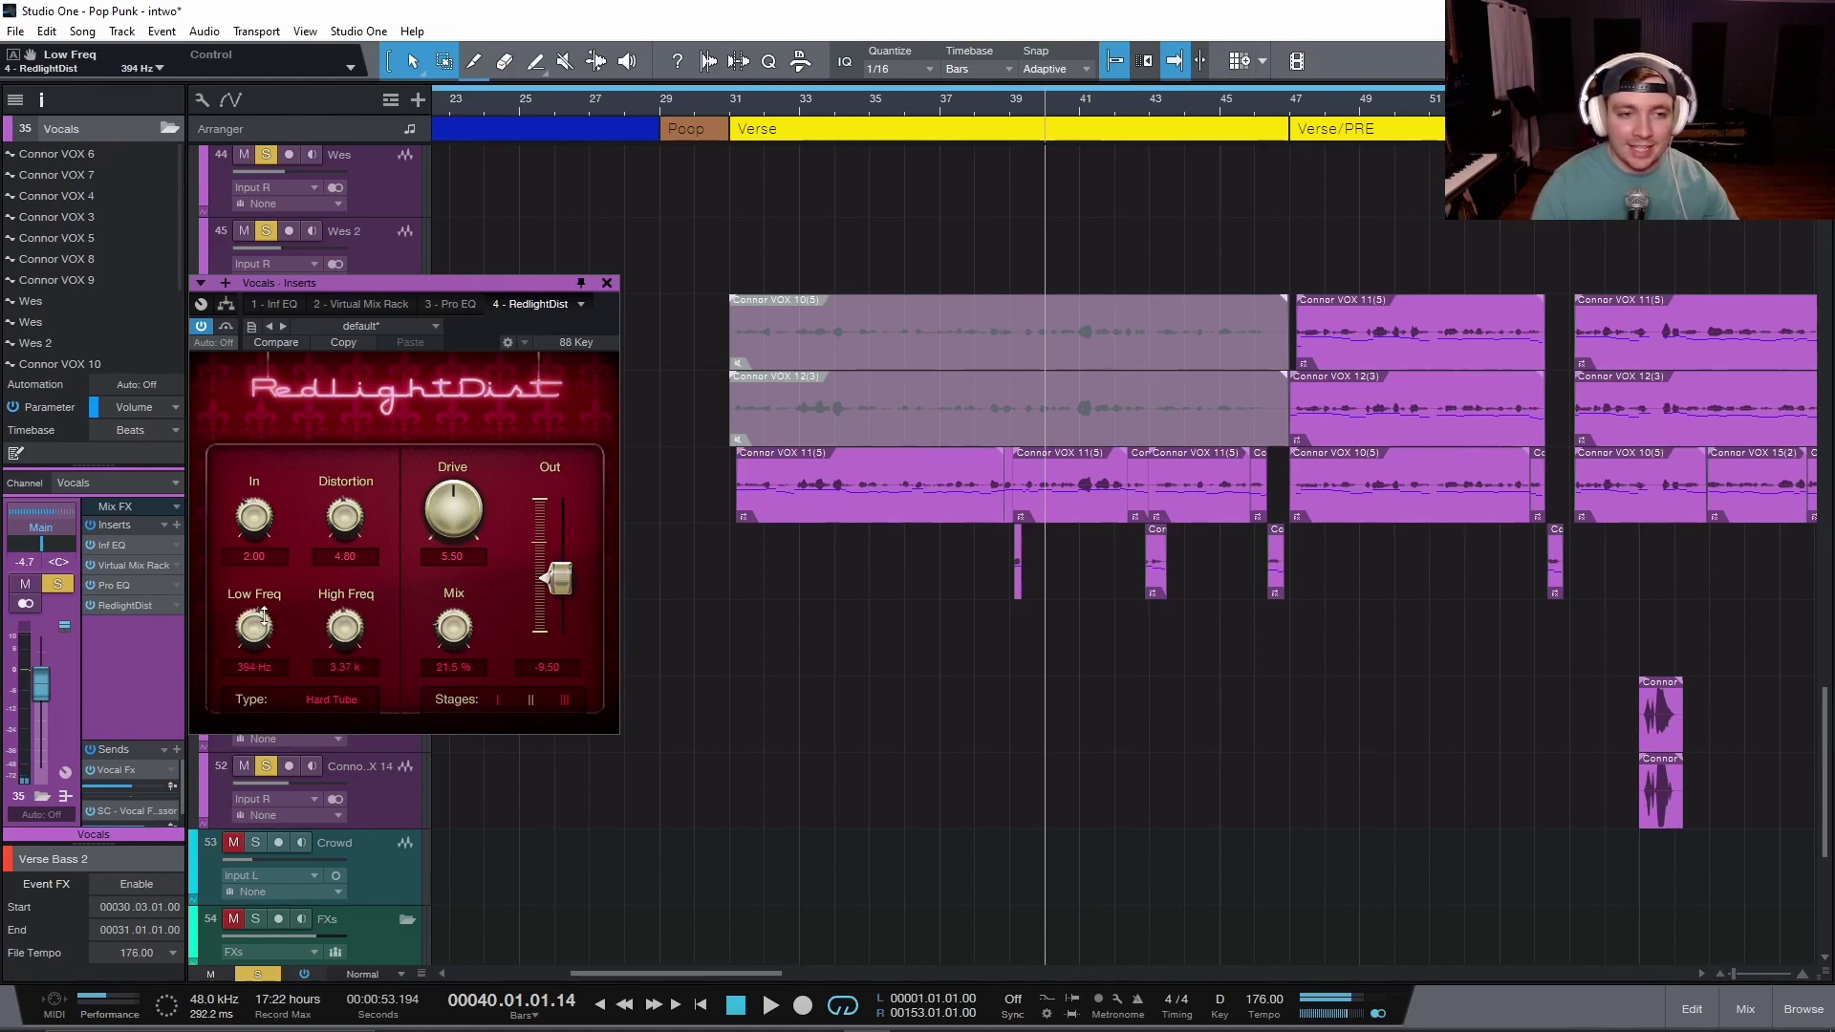
key("space")
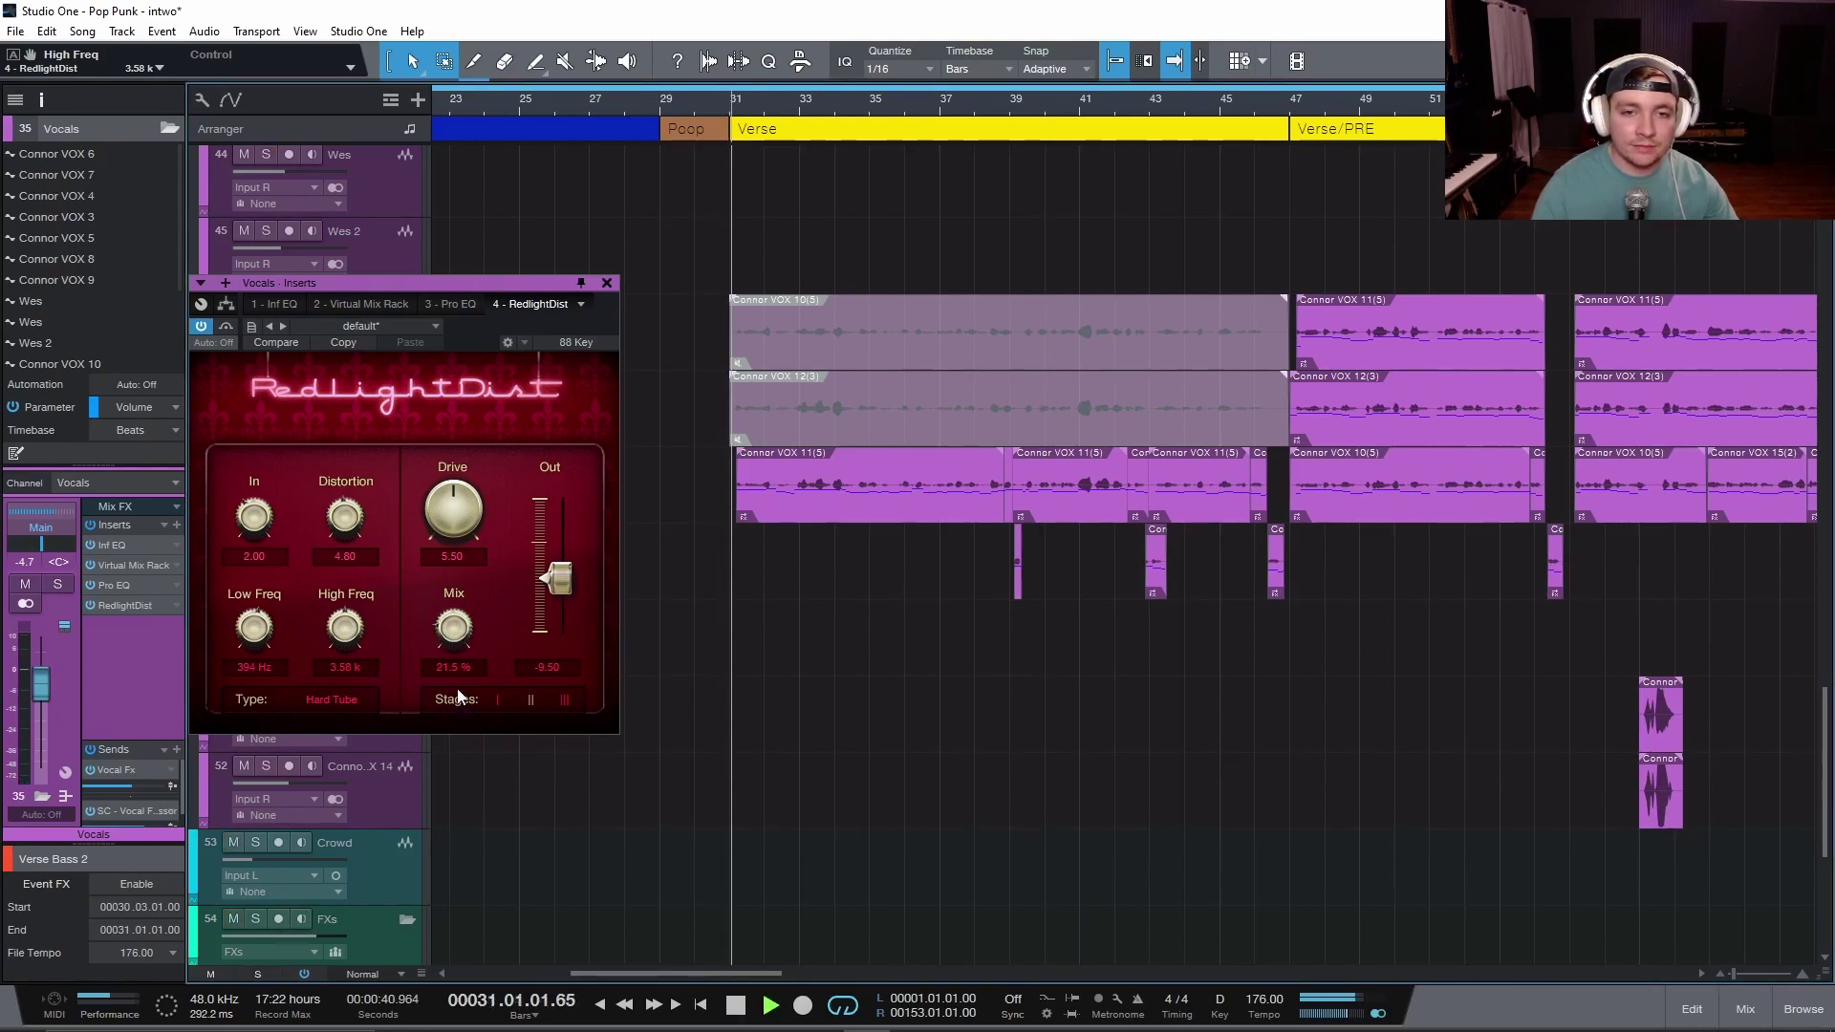
left_click_drag(454, 628, 483, 478)
left_click_drag(558, 577, 554, 589)
left_click_drag(345, 628, 350, 650)
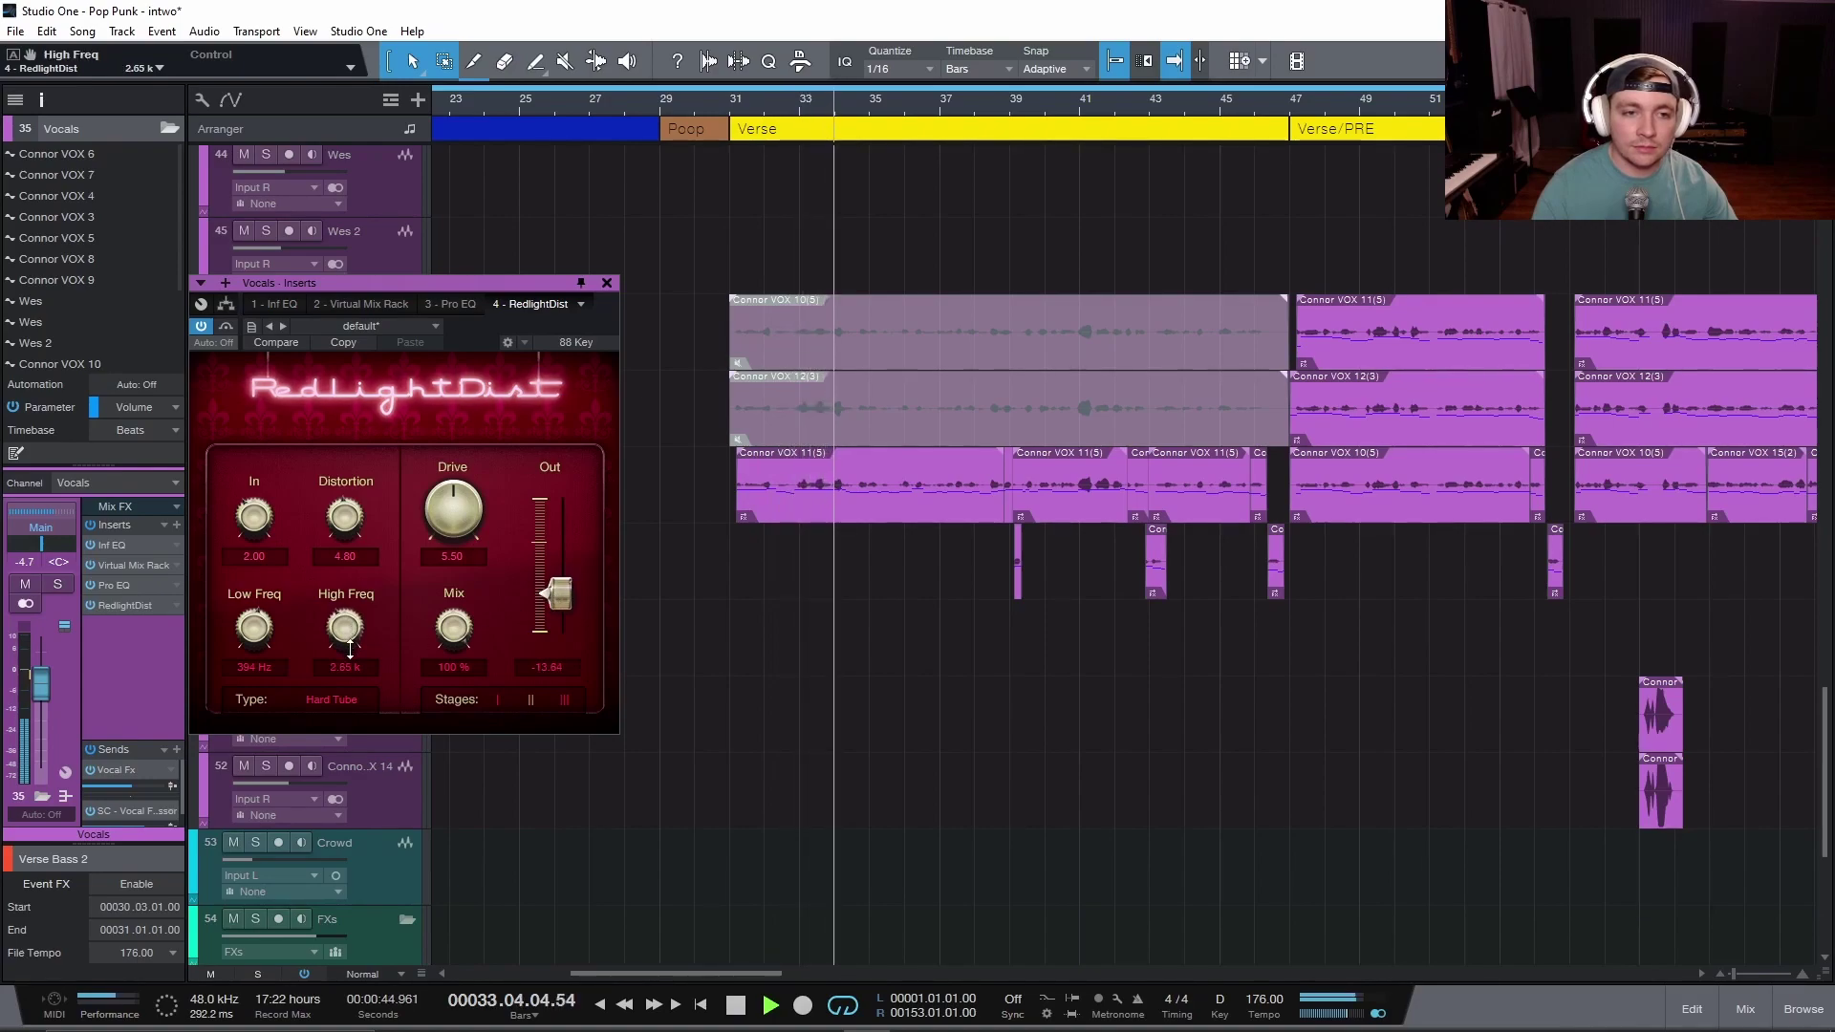
Set Drive to 3.74, Distortion to 3.80 and High Freq to 3.37 k, briefly try three Stages, lower Out to -15.19 dB, and stop playback
left_click_drag(453, 509, 435, 559)
left_click_drag(347, 518, 348, 540)
mouse_move(344, 629)
left_mouse_down()
mouse_move(350, 602)
mouse_move(265, 646)
mouse_move(346, 638)
left_mouse_up()
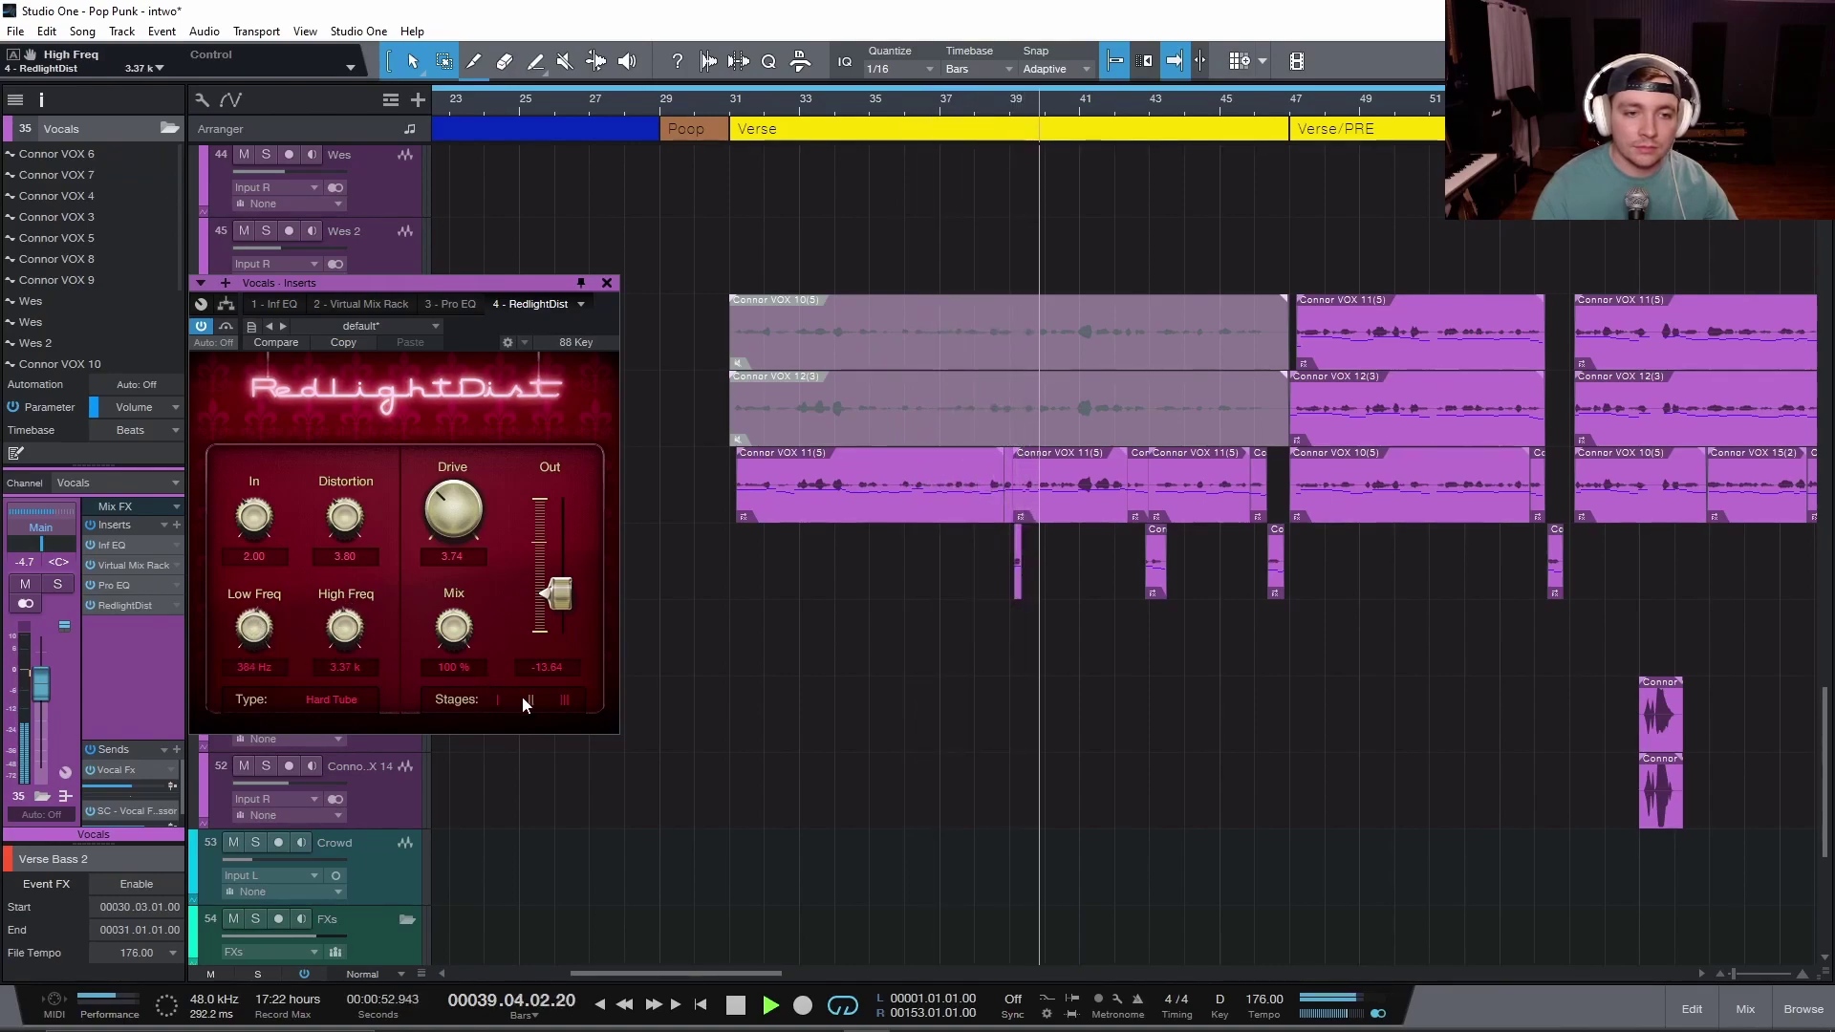
left_click(548, 701)
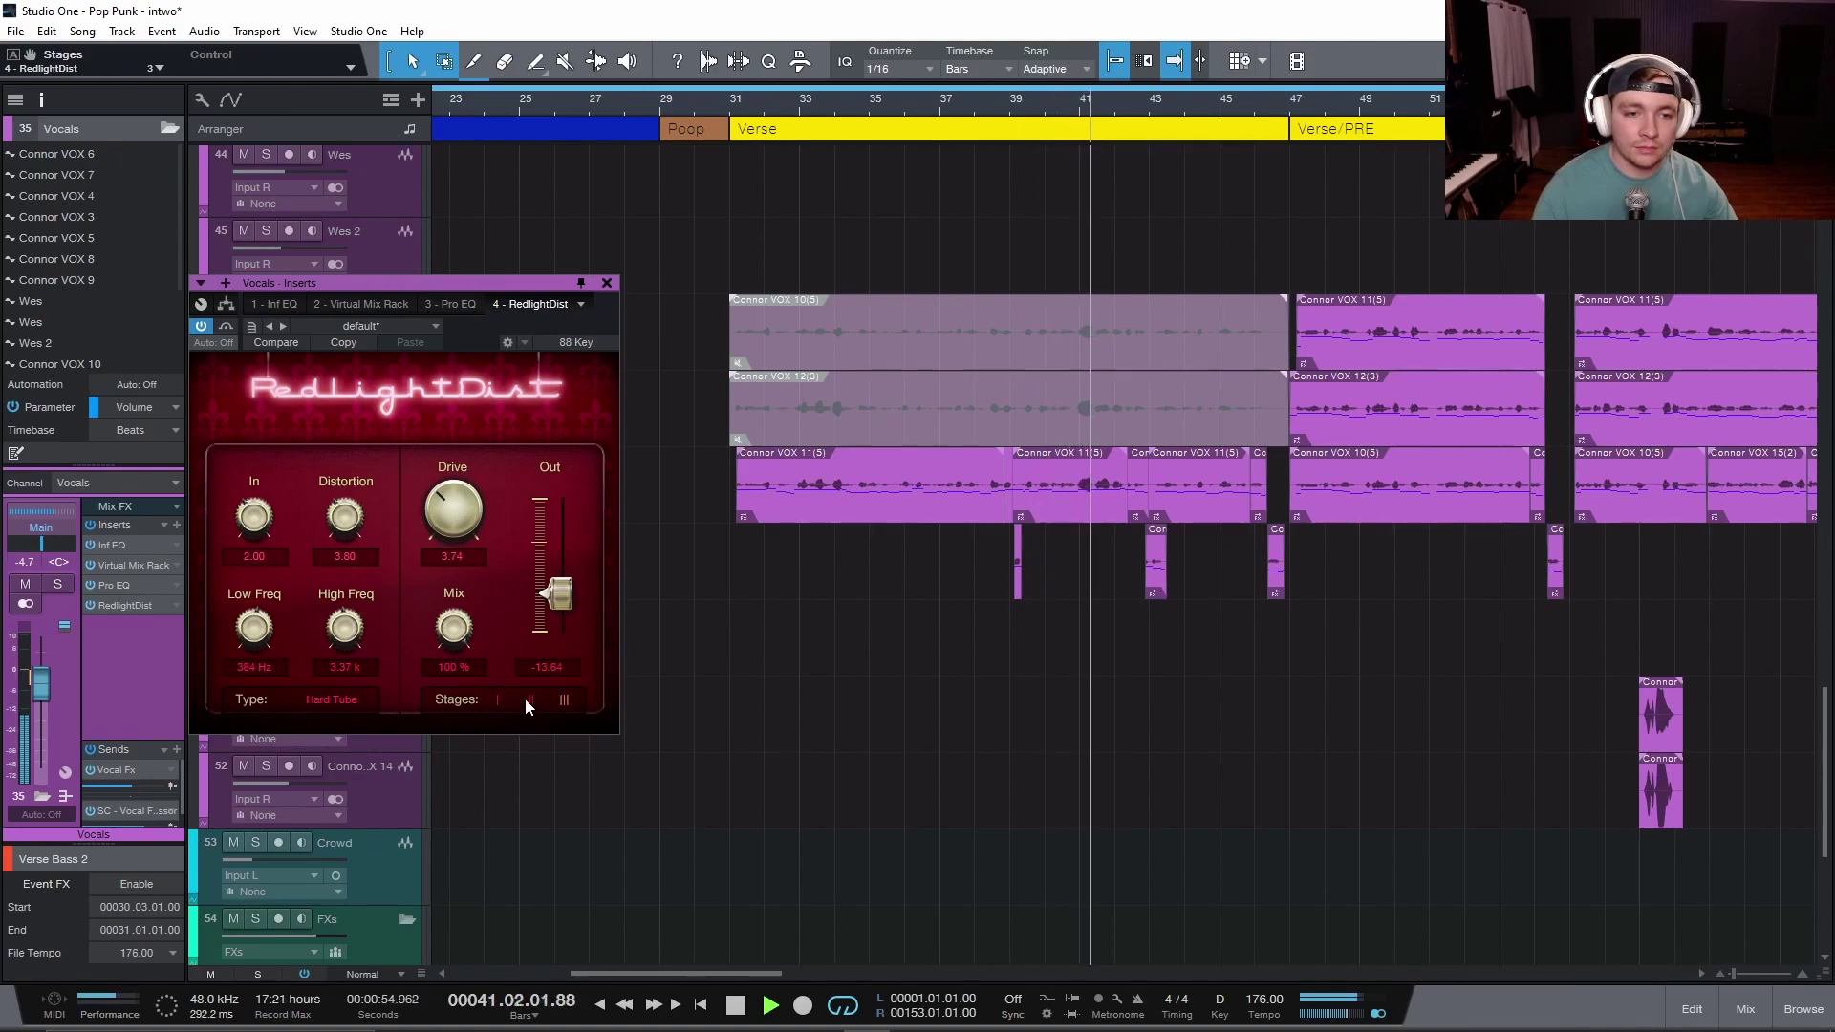
left_click_drag(556, 594, 556, 602)
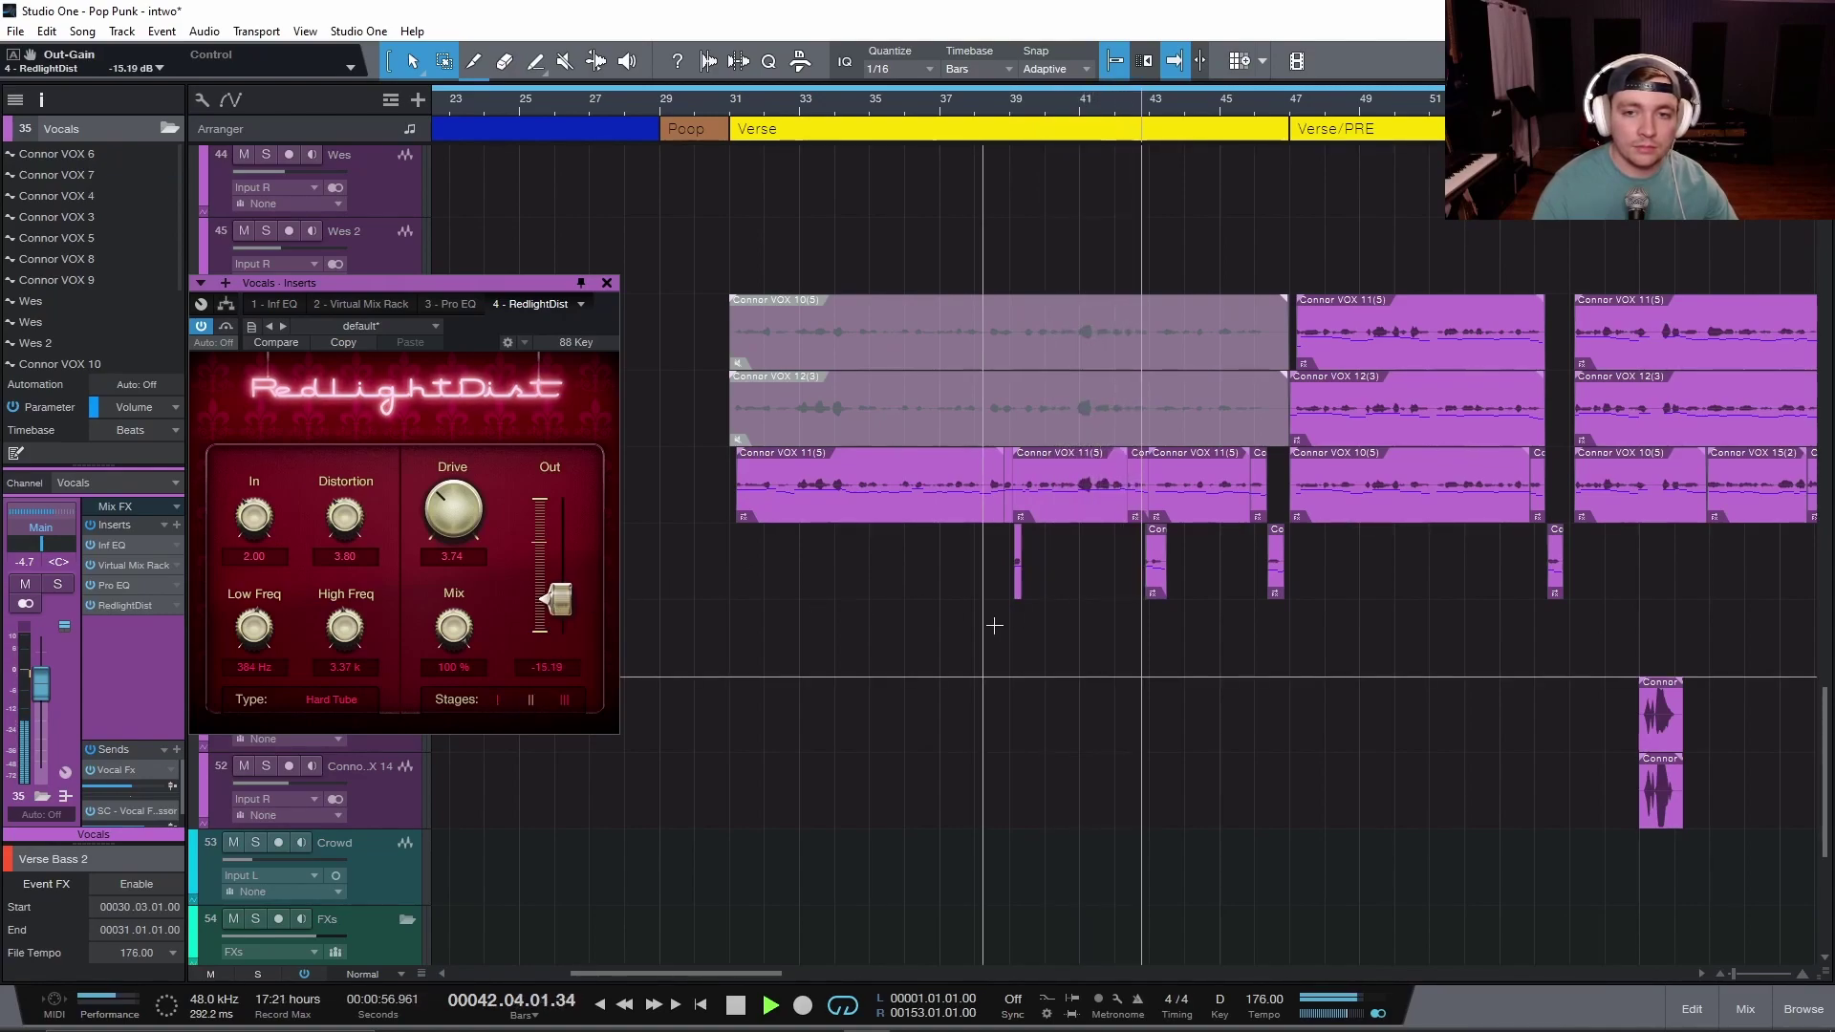
key("space")
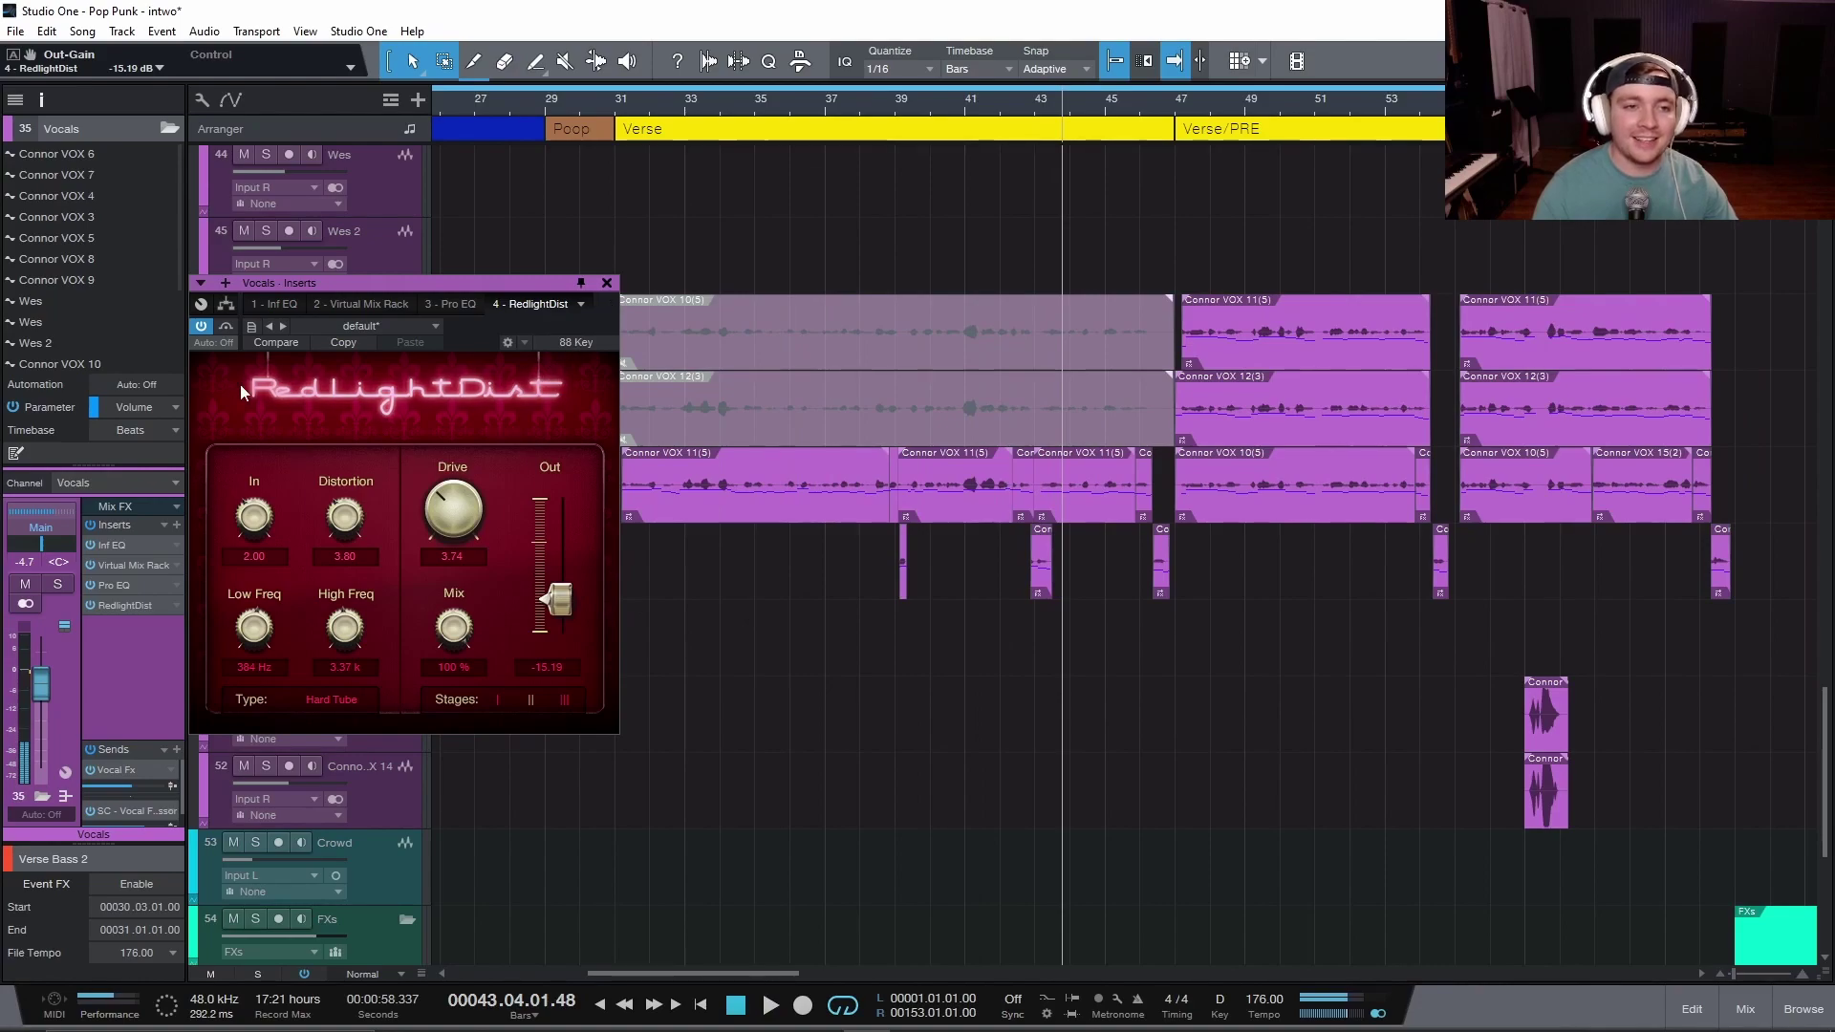
Play the verse from its start with the Vocals RedlightDist bypassed, and re-enable the effect during playback to compare
left_click(225, 326)
key("KP_0")
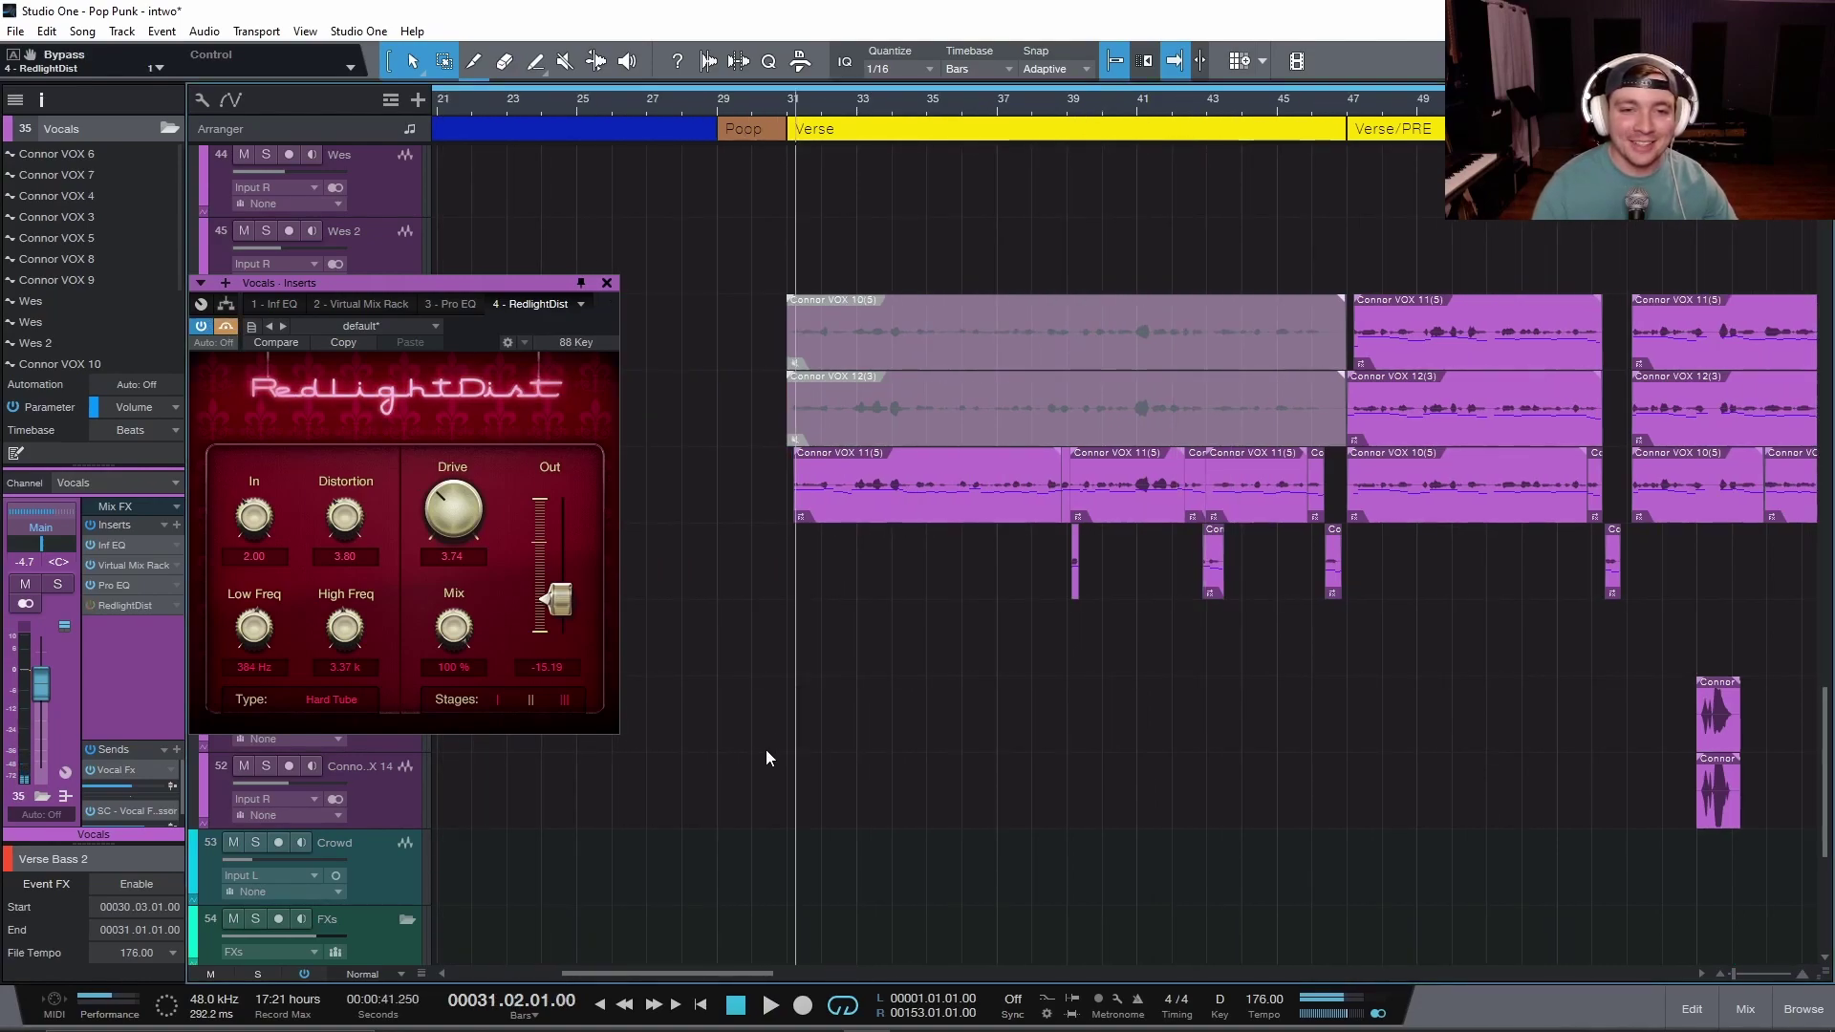
key("space")
left_click(226, 327)
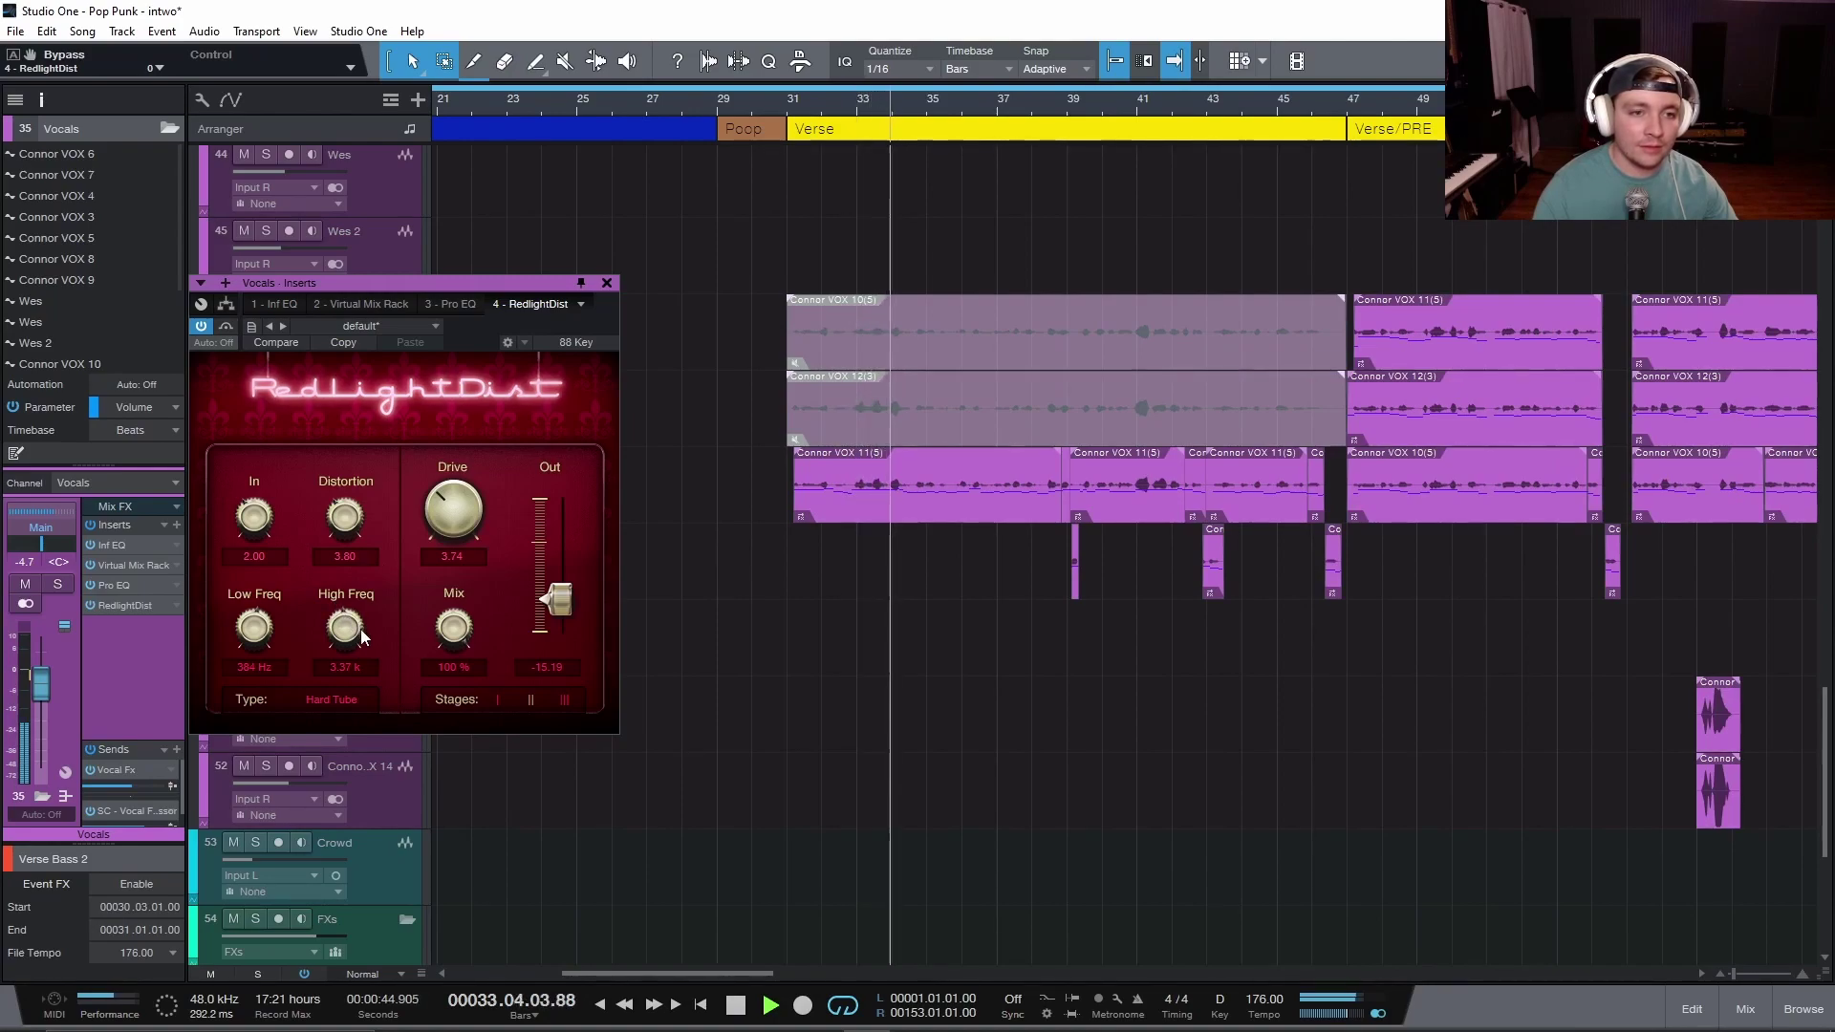
Set Stages to one, Drive to 1.71, Out to -6.65 dB and Low Freq to 20 Hz, lower Distortion, and open High Freq fully
left_click_drag(454, 521, 457, 565)
left_click_drag(562, 609, 571, 575)
left_click_drag(346, 629, 356, 635)
left_click_drag(455, 516, 457, 499)
left_click_drag(559, 592, 559, 583)
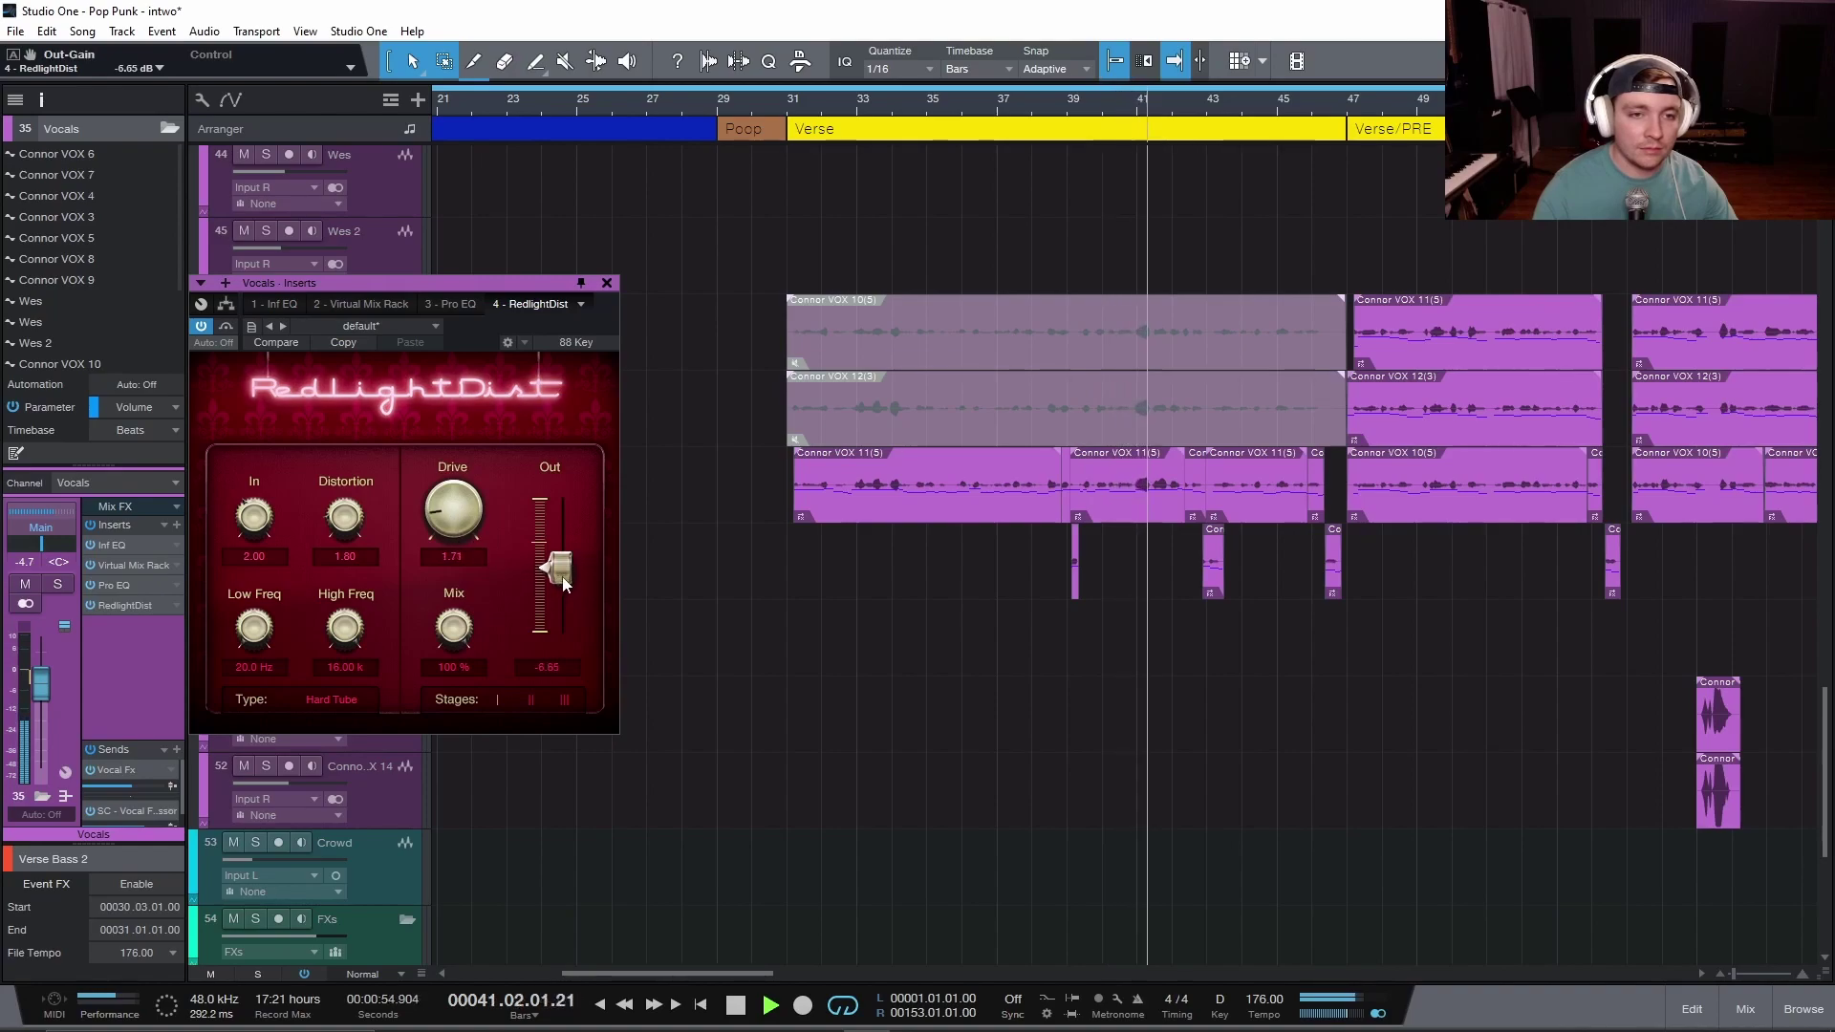
Compare the vocals with RedlightDist bypassed and active, close its plug-in window, and stop playback
left_click(226, 327)
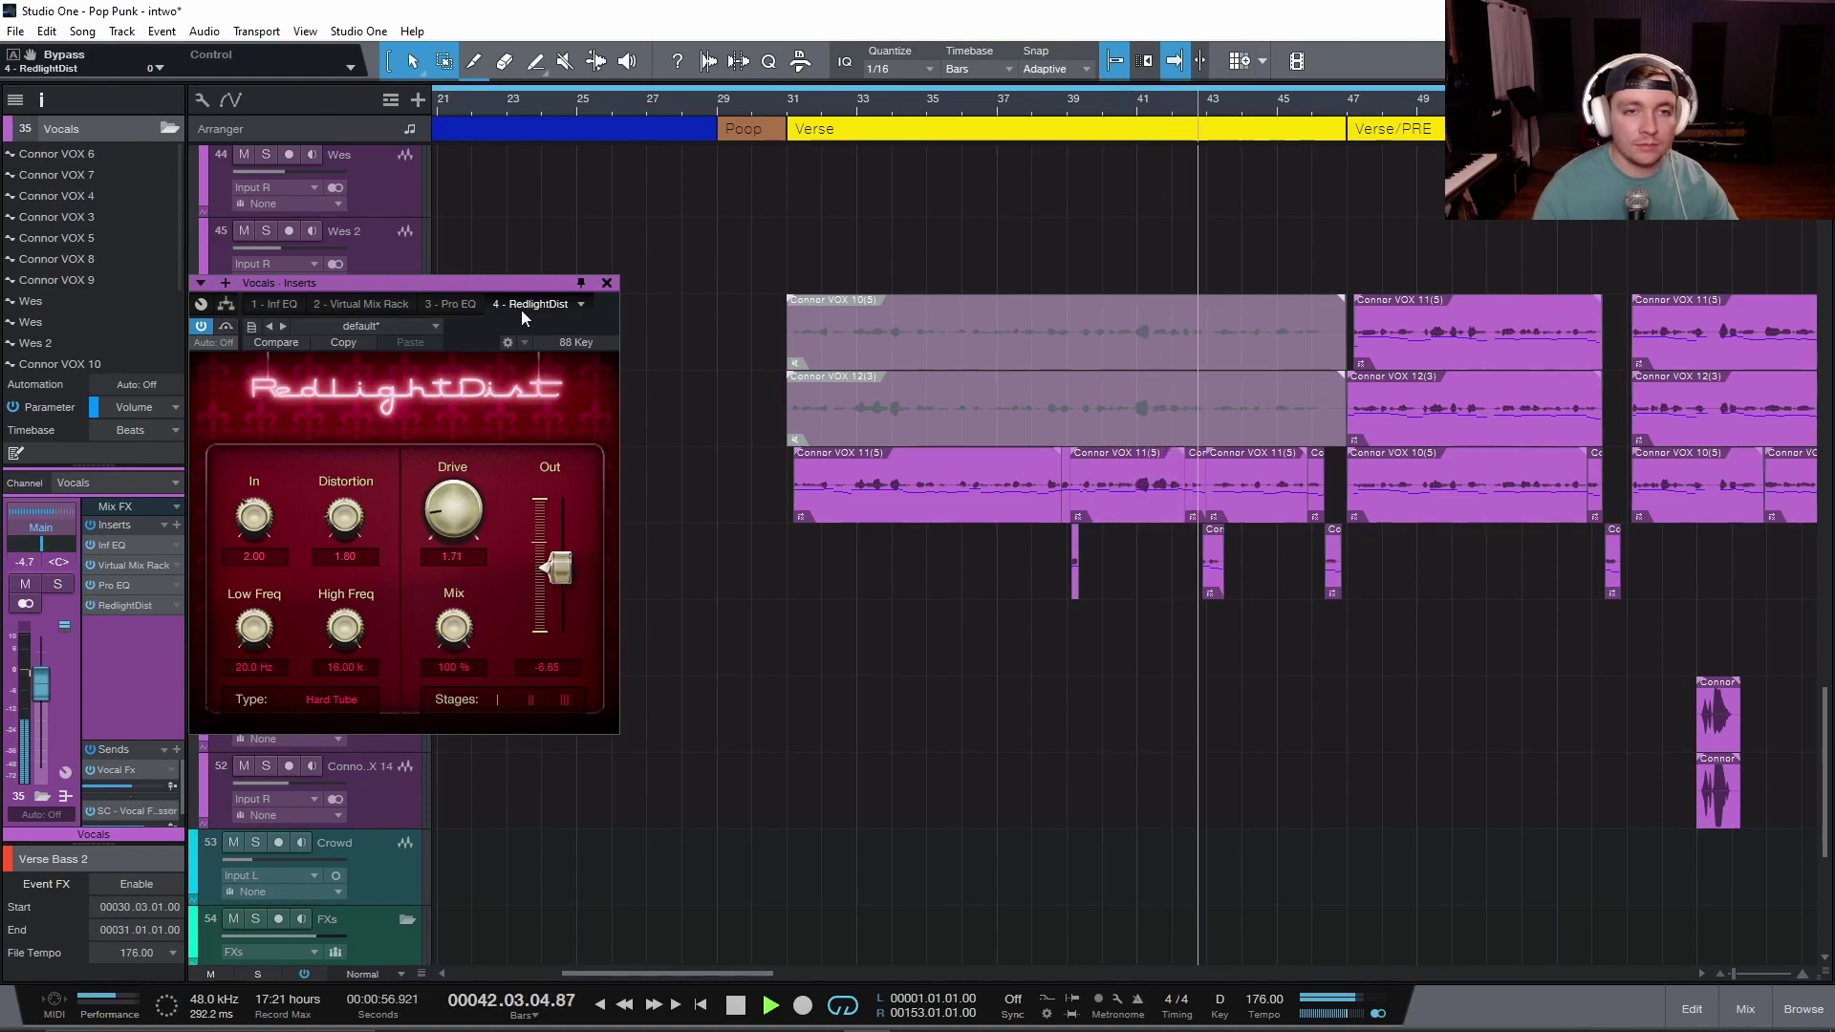
left_click(605, 283)
key("space")
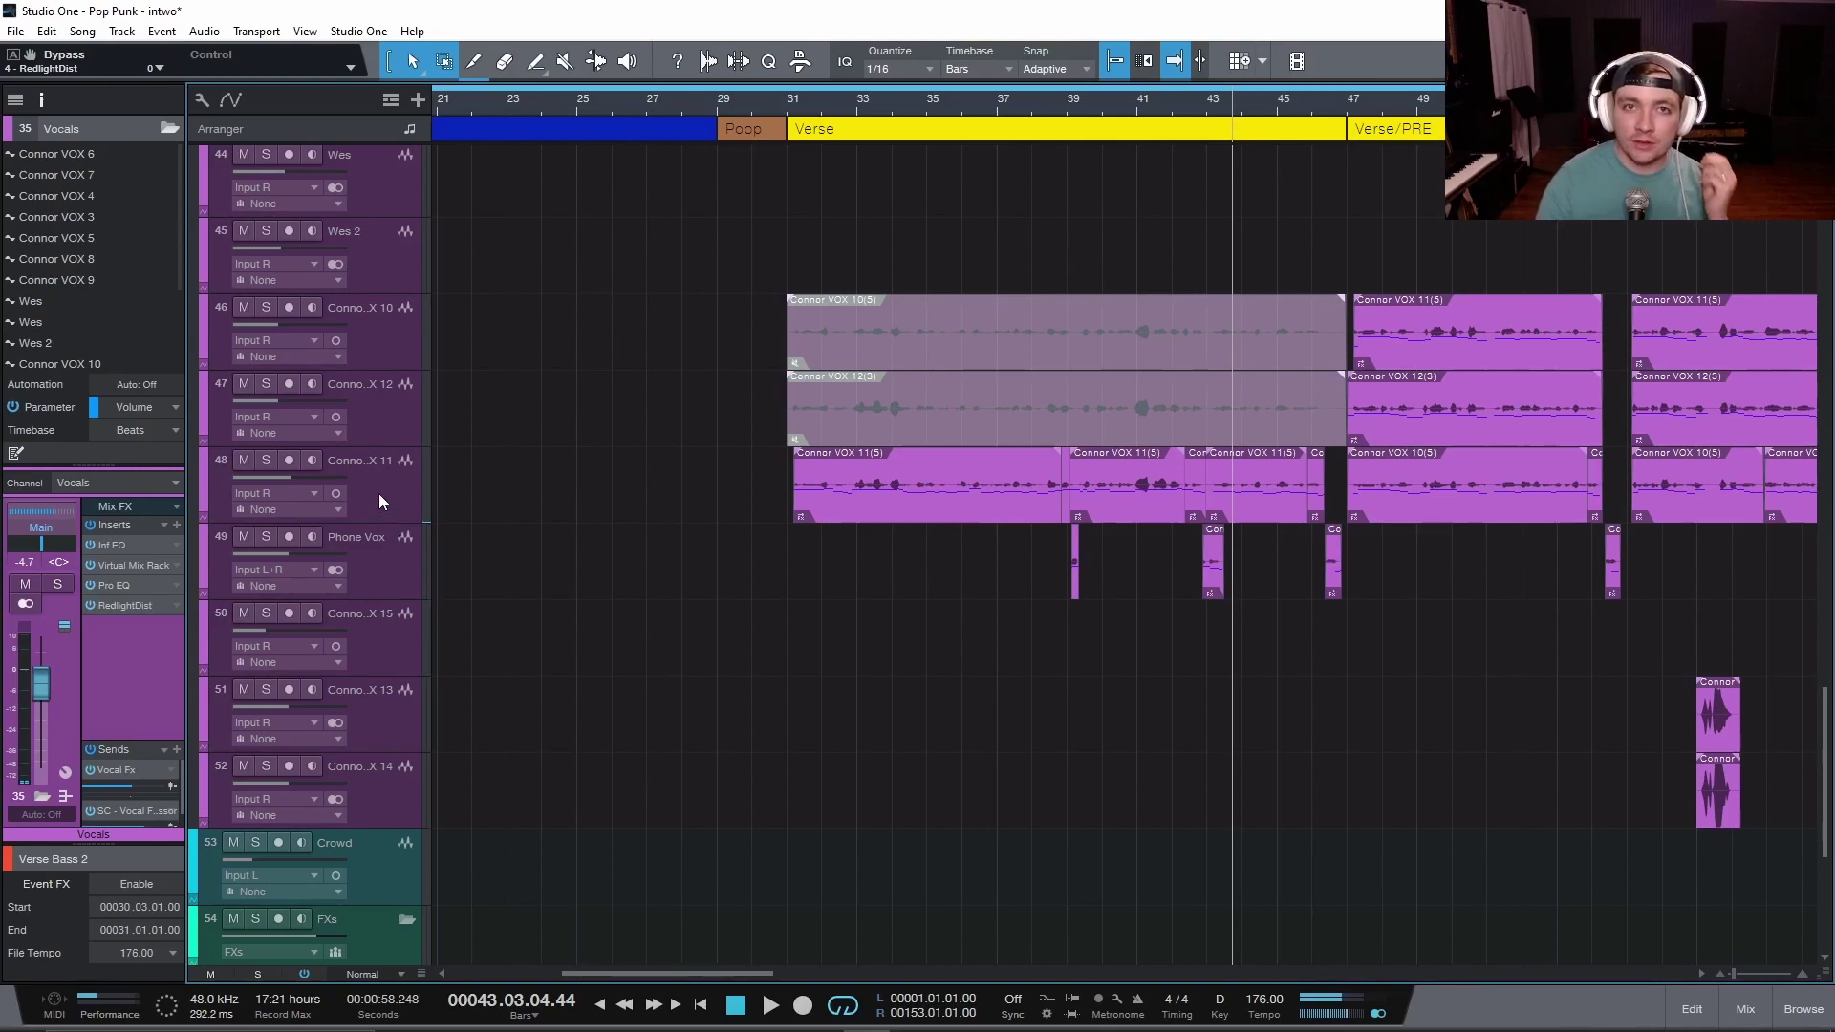
key("shift+w")
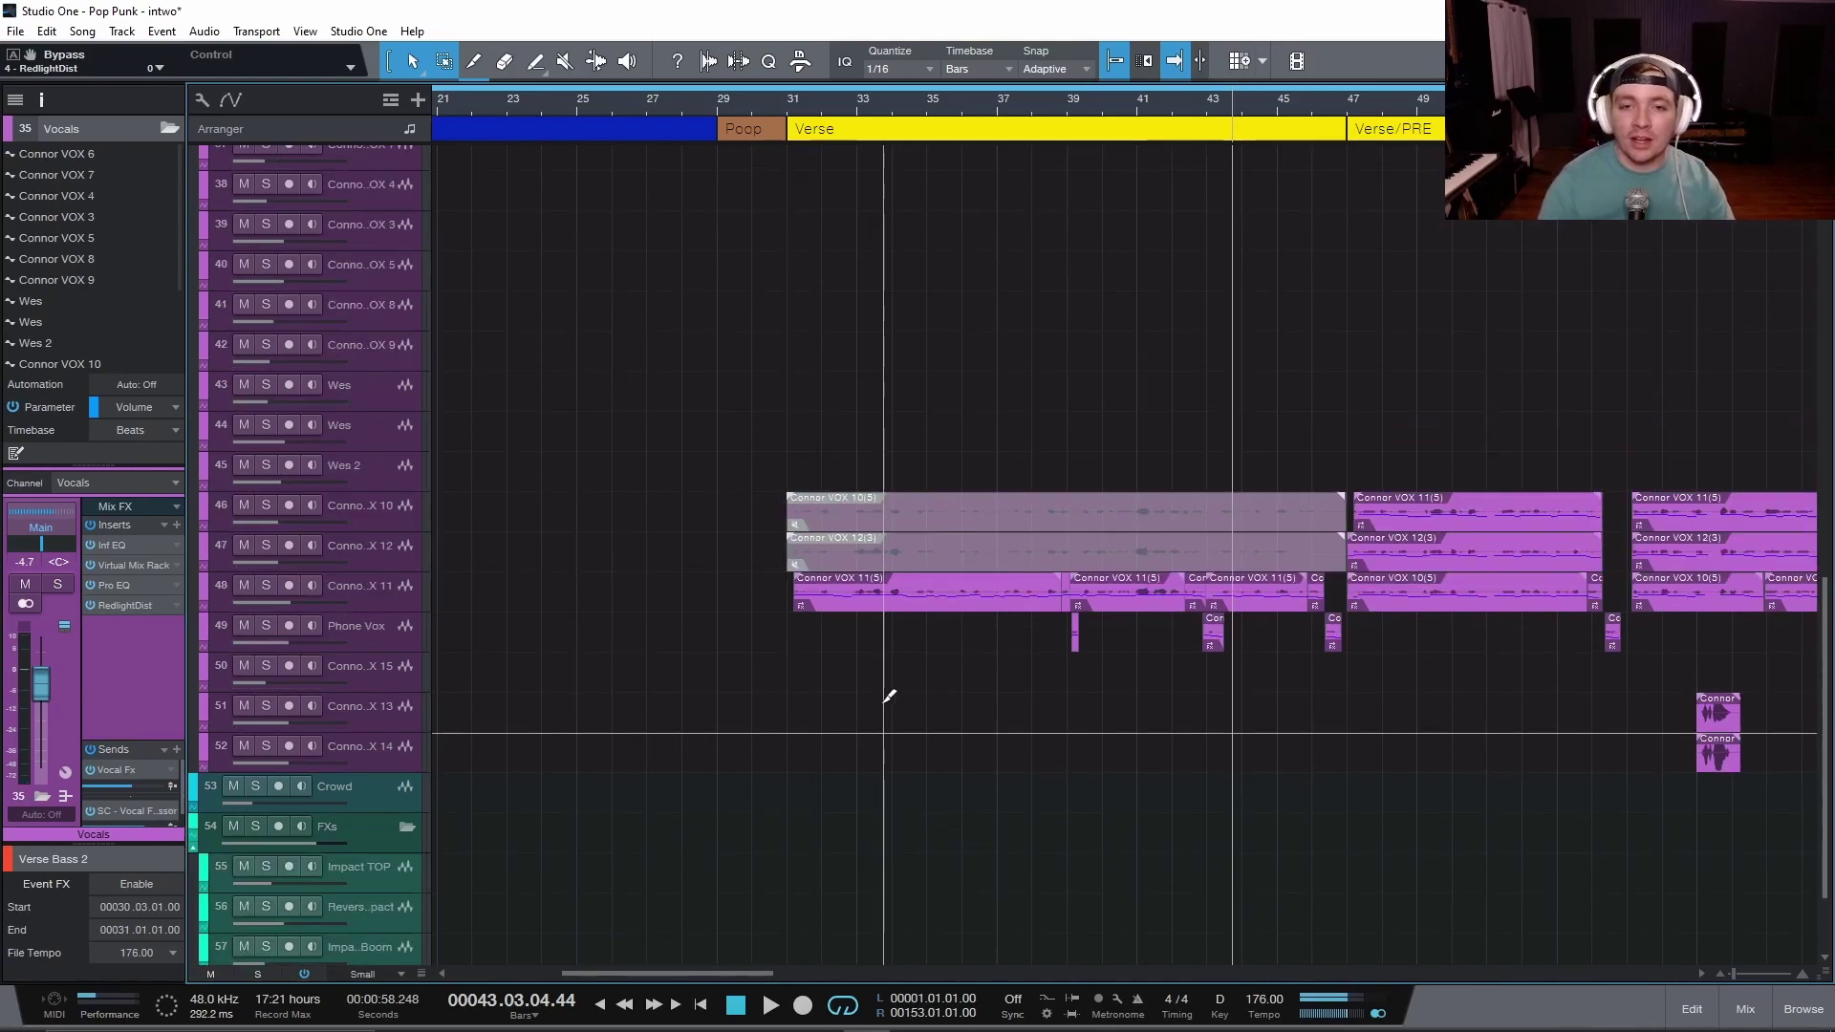
key("w")
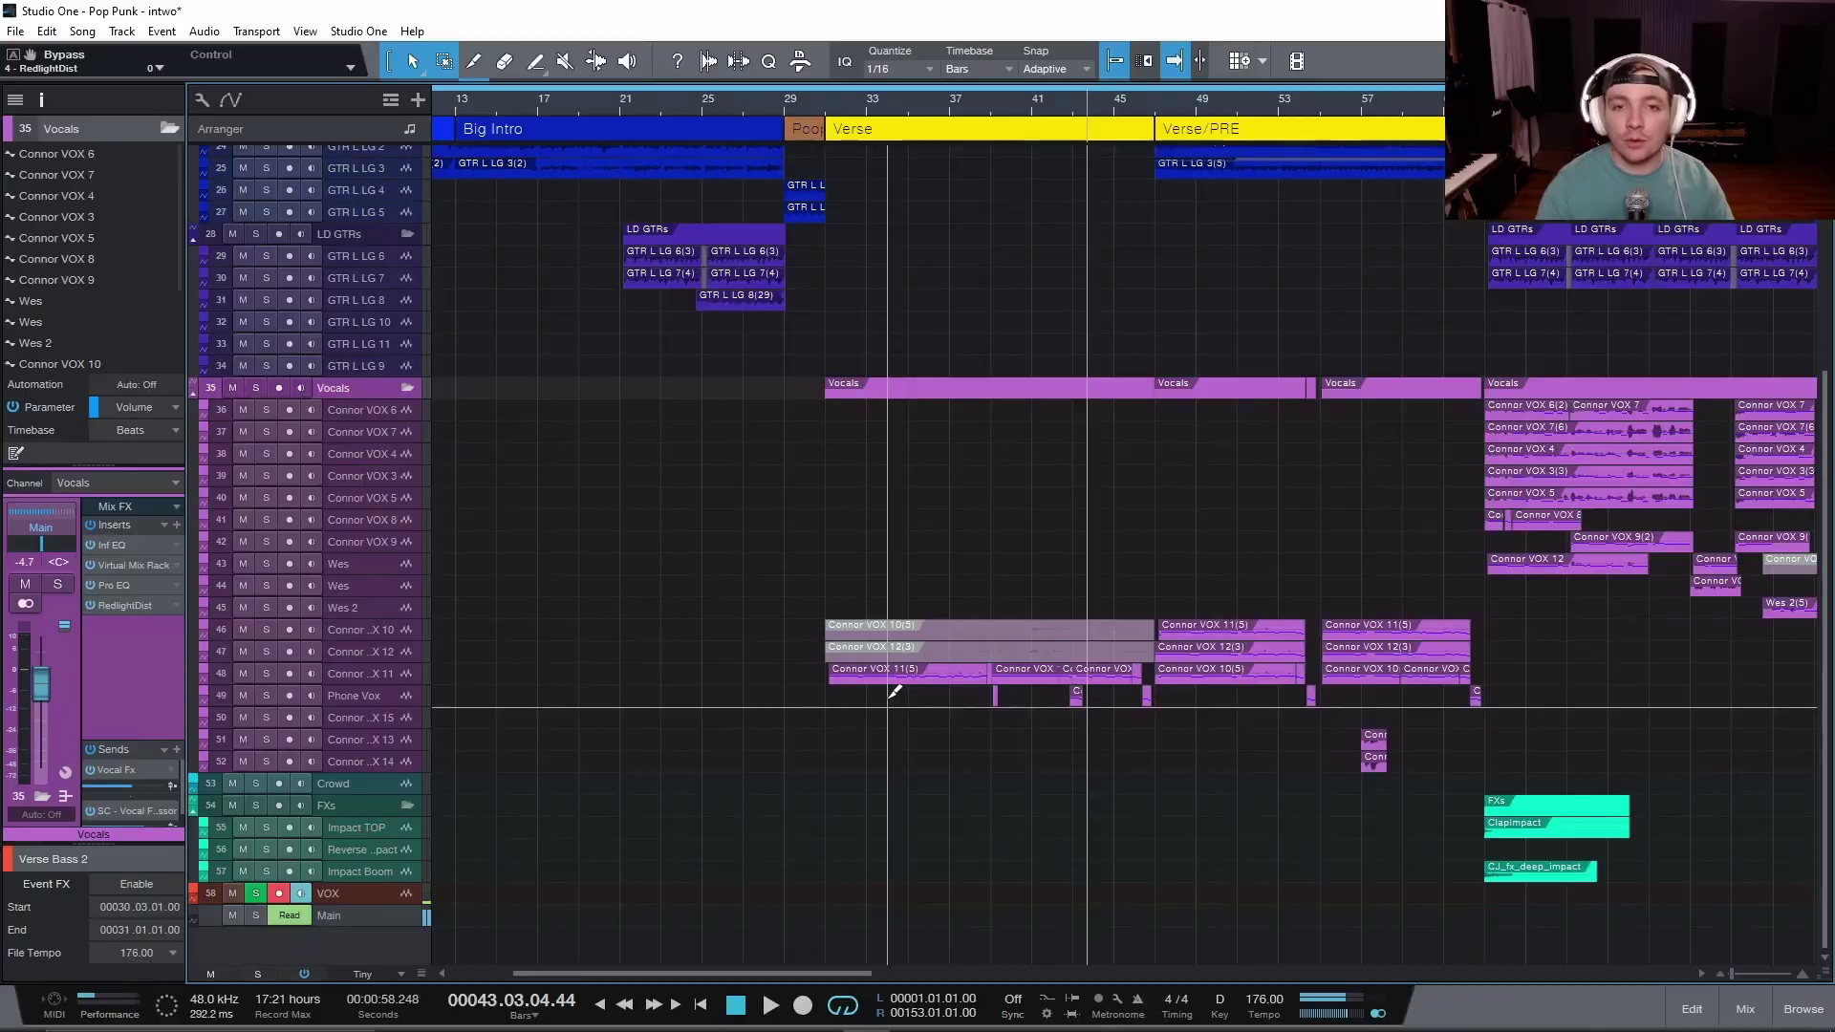